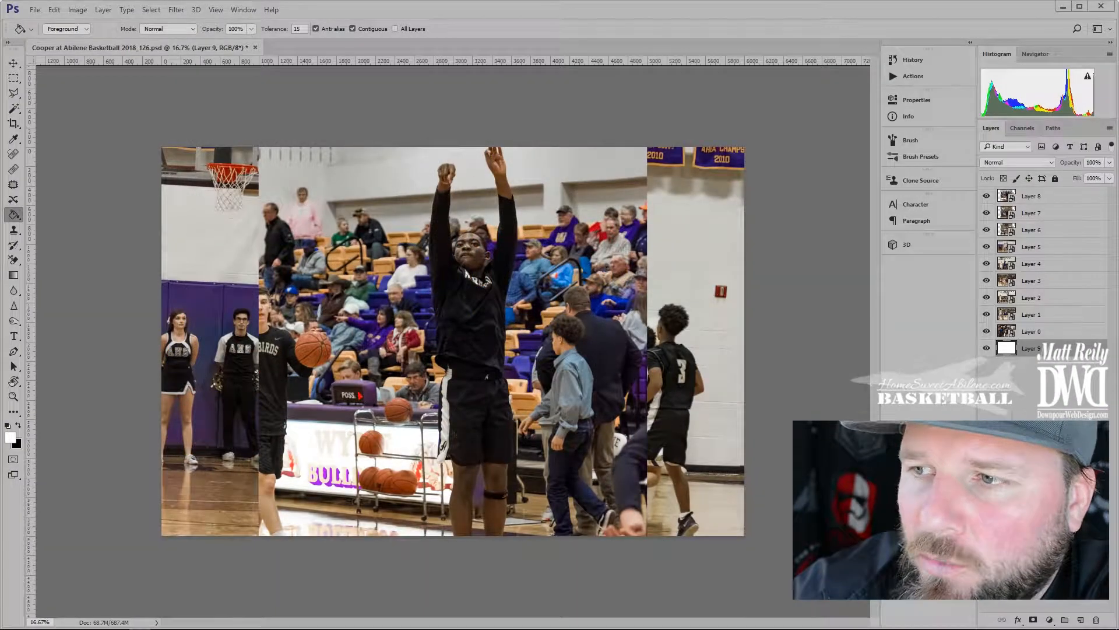
Hide Layers 8 through 1, select Layer 0 and zoom in on the player's face
{"action": "left_click", "coordinate": [1049, 196]}
{"action": "left_click_drag", "start_coordinate": [987, 197], "coordinate": [986, 314]}
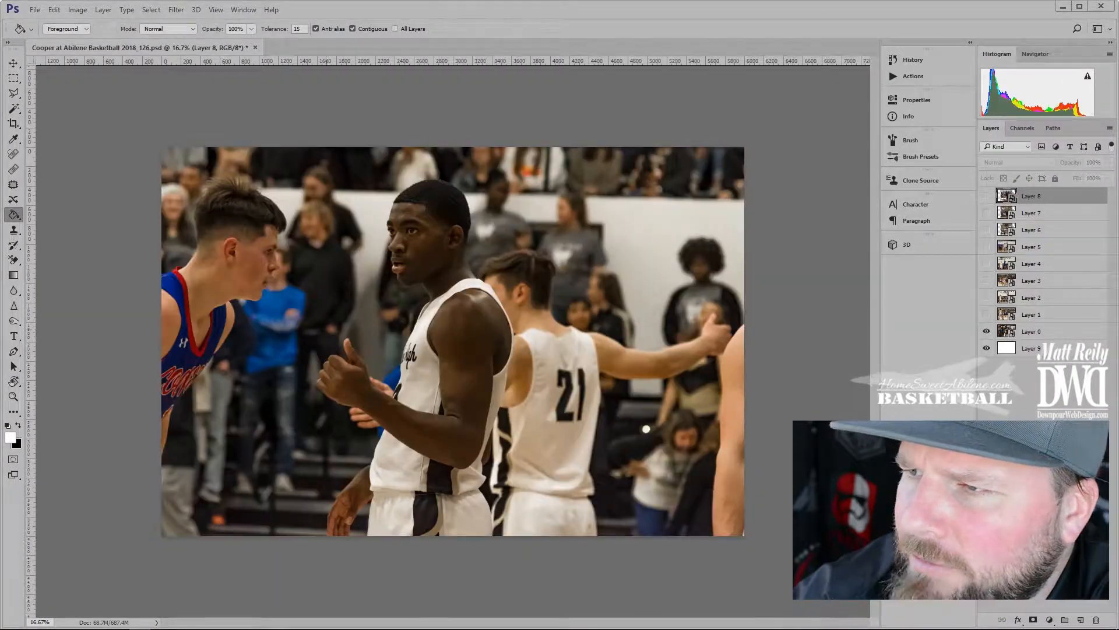
{"action": "left_click", "coordinate": [1049, 331]}
{"action": "scroll", "coordinate": [418, 205], "scroll_direction": "up", "scroll_amount": 8}
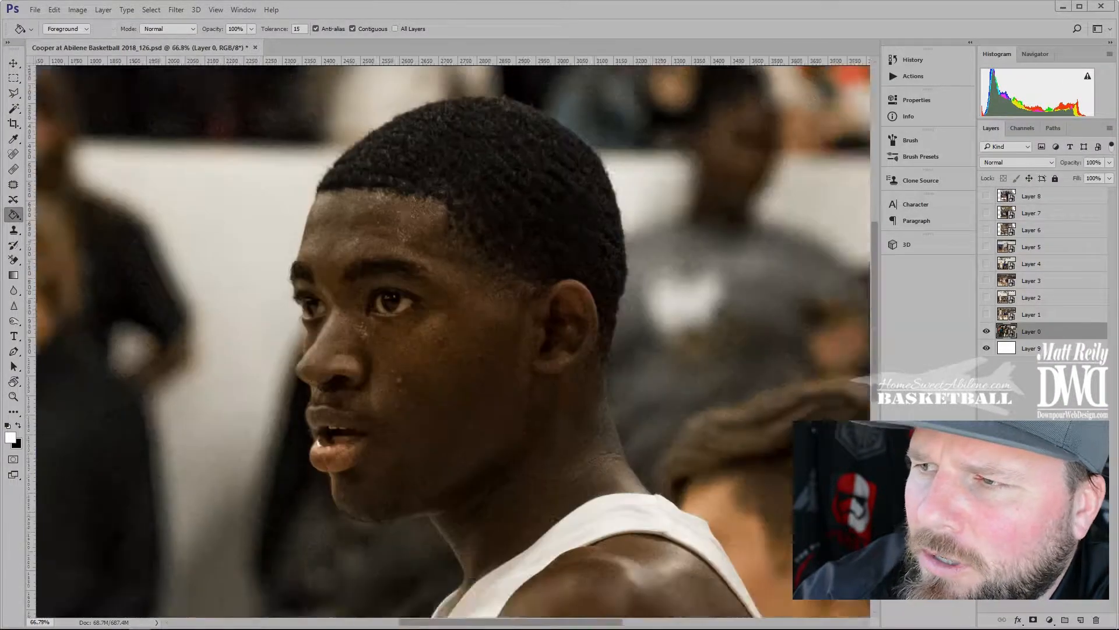
Pick a small hard brush and zoom to the back of the player's head and ear
{"action": "key", "text": "b"}
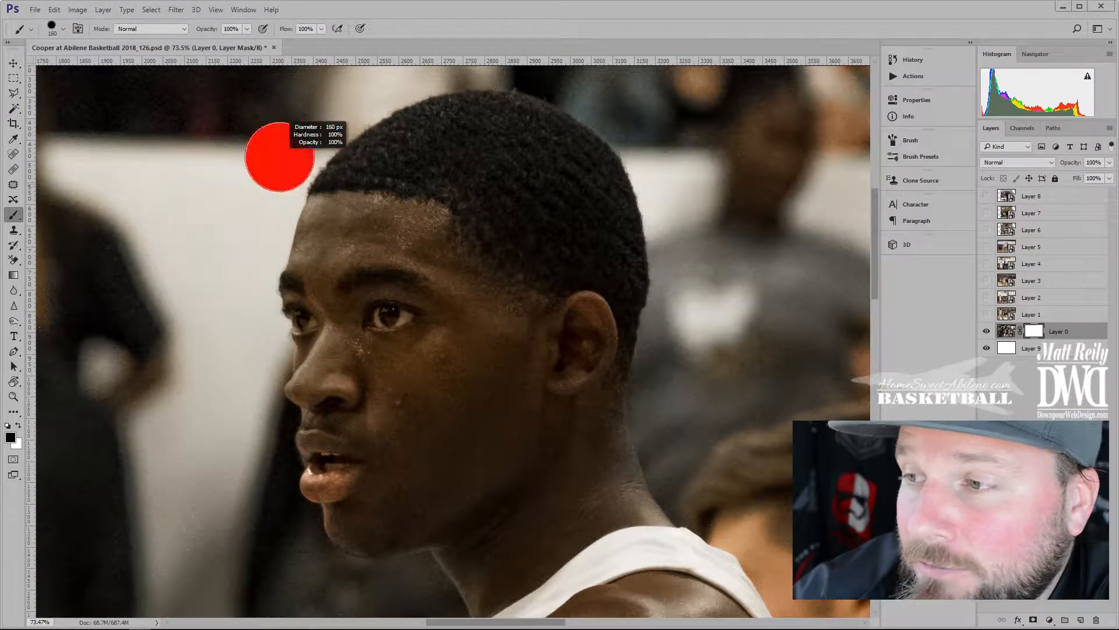
{"action": "right_click", "coordinate": [280, 186]}
{"action": "left_click", "coordinate": [320, 126]}
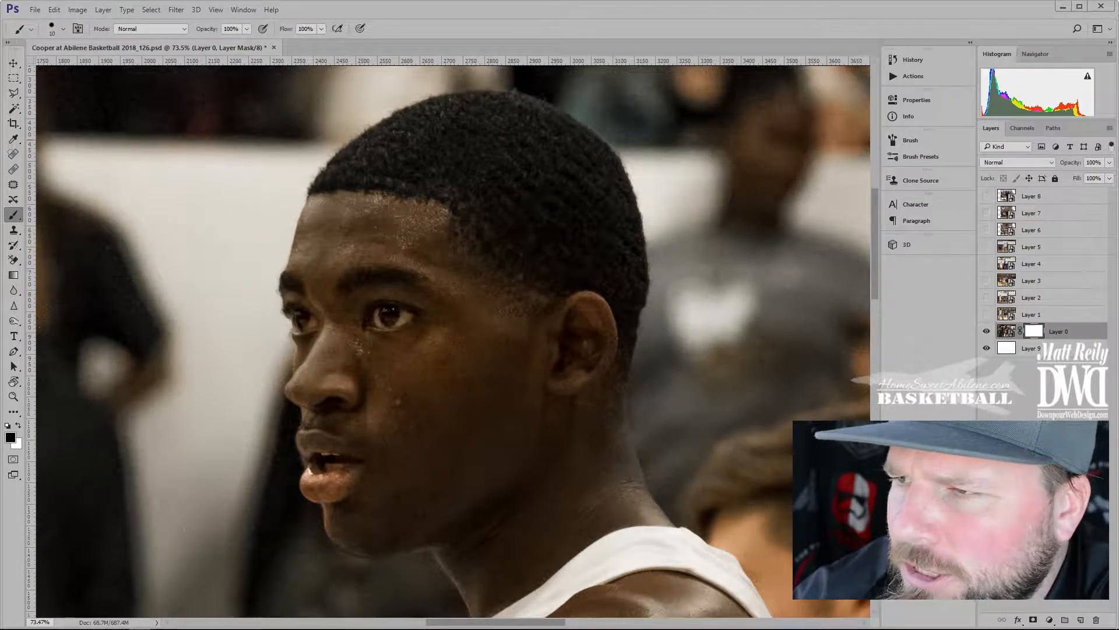
{"action": "scroll", "coordinate": [315, 70], "scroll_direction": "up", "scroll_amount": 4}
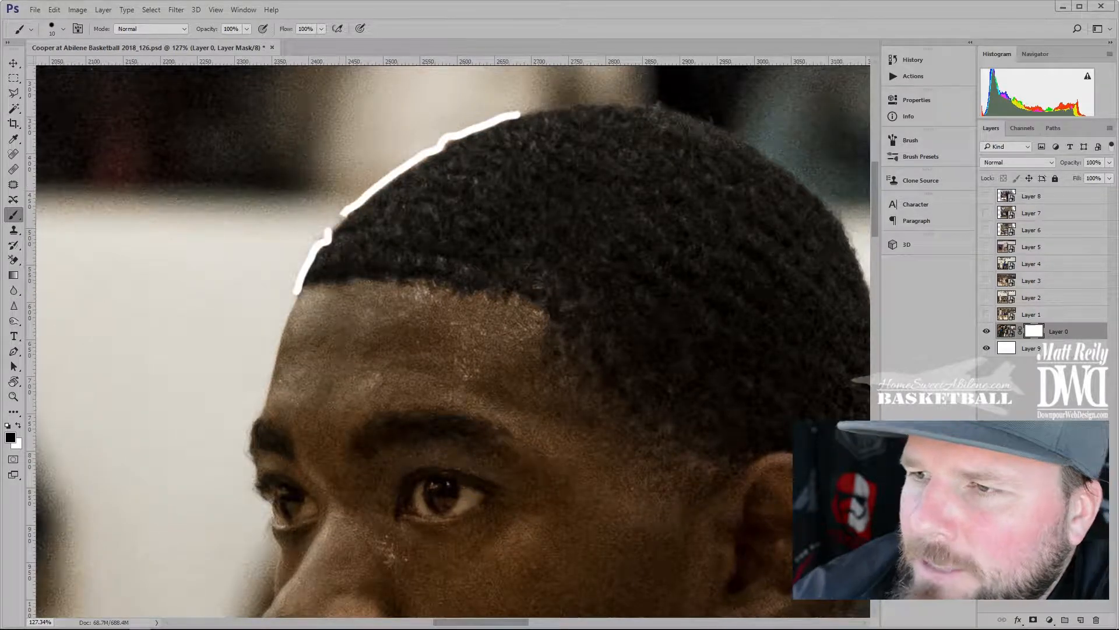
{"action": "left_click_drag", "start_coordinate": [677, 121], "coordinate": [436, 120]}
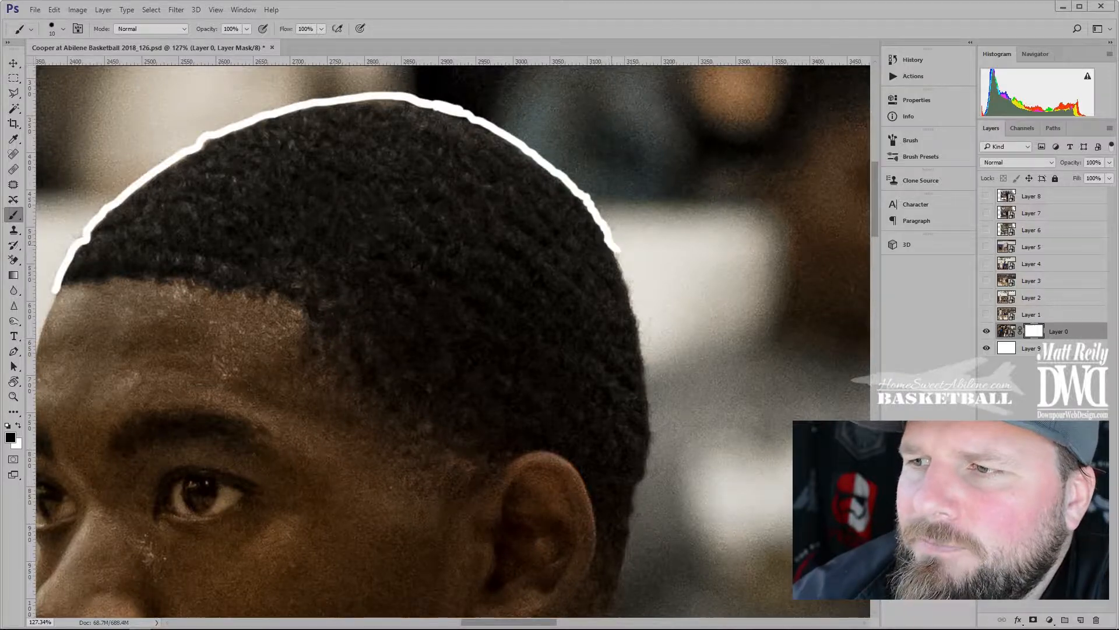
Paint a white outline along the top of the head, neck, shoulder strap and neckline
{"action": "left_click_drag", "start_coordinate": [618, 250], "coordinate": [621, 263]}
{"action": "left_click_drag", "start_coordinate": [621, 252], "coordinate": [530, 161]}
{"action": "left_click_drag", "start_coordinate": [559, 260], "coordinate": [556, 265]}
{"action": "left_click_drag", "start_coordinate": [559, 273], "coordinate": [517, 182]}
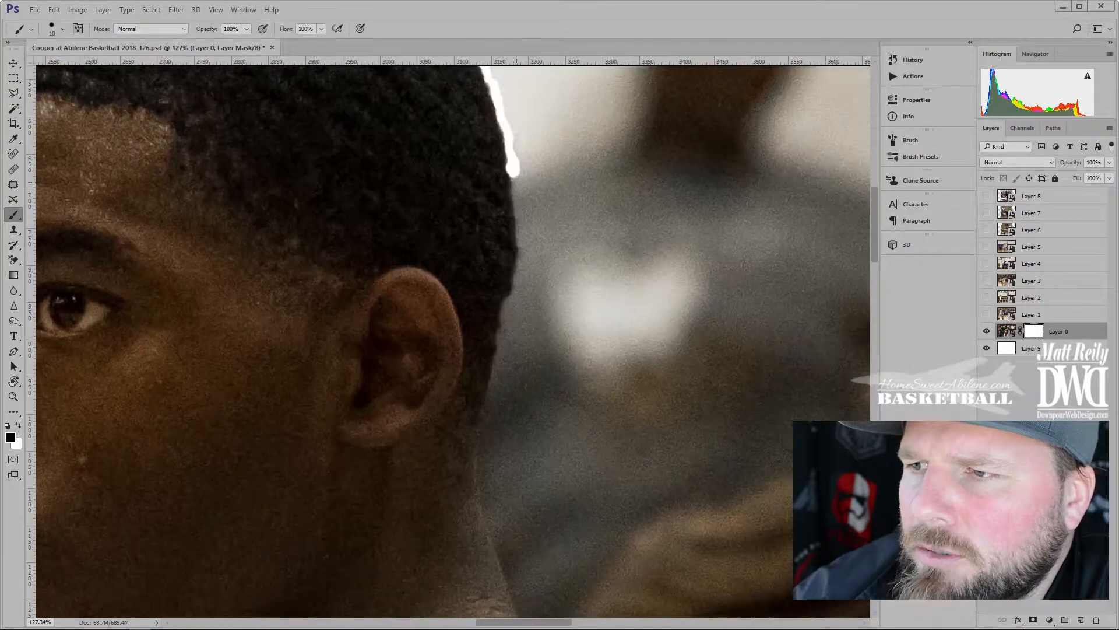
{"action": "left_click_drag", "start_coordinate": [491, 410], "coordinate": [486, 430]}
{"action": "left_click_drag", "start_coordinate": [487, 437], "coordinate": [463, 291]}
{"action": "left_click_drag", "start_coordinate": [466, 384], "coordinate": [485, 434]}
{"action": "mouse_move", "coordinate": [485, 434]}
{"action": "left_mouse_down"}
{"action": "mouse_move", "coordinate": [410, 294]}
{"action": "mouse_move", "coordinate": [379, 261]}
{"action": "mouse_move", "coordinate": [408, 312]}
{"action": "mouse_move", "coordinate": [485, 385]}
{"action": "mouse_move", "coordinate": [400, 339]}
{"action": "left_mouse_up"}
{"action": "left_click_drag", "start_coordinate": [398, 338], "coordinate": [476, 403]}
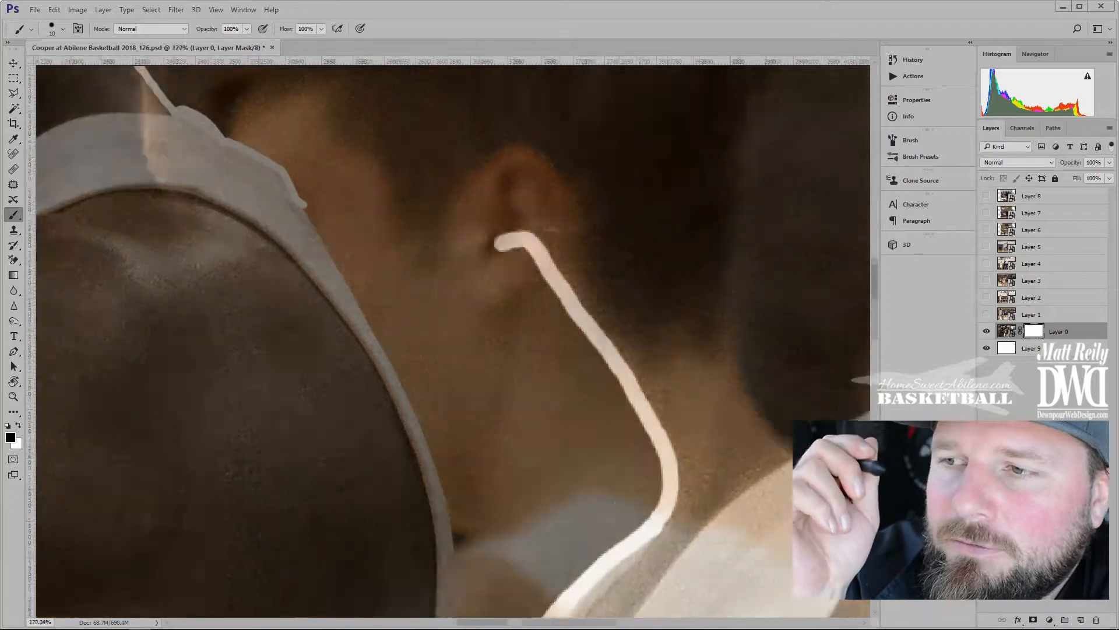
{"action": "left_click_drag", "start_coordinate": [421, 331], "coordinate": [677, 295]}
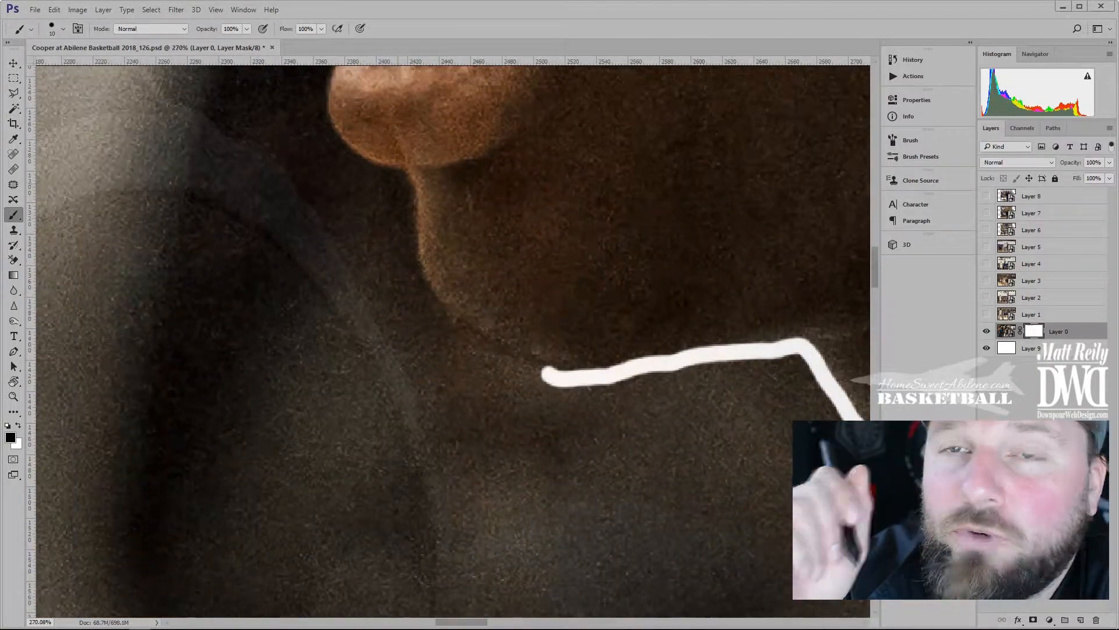
{"action": "left_click_drag", "start_coordinate": [397, 174], "coordinate": [411, 230]}
Trace the white outline along the chin, lips and nose, redoing one nose stroke
{"action": "left_click_drag", "start_coordinate": [473, 331], "coordinate": [486, 342]}
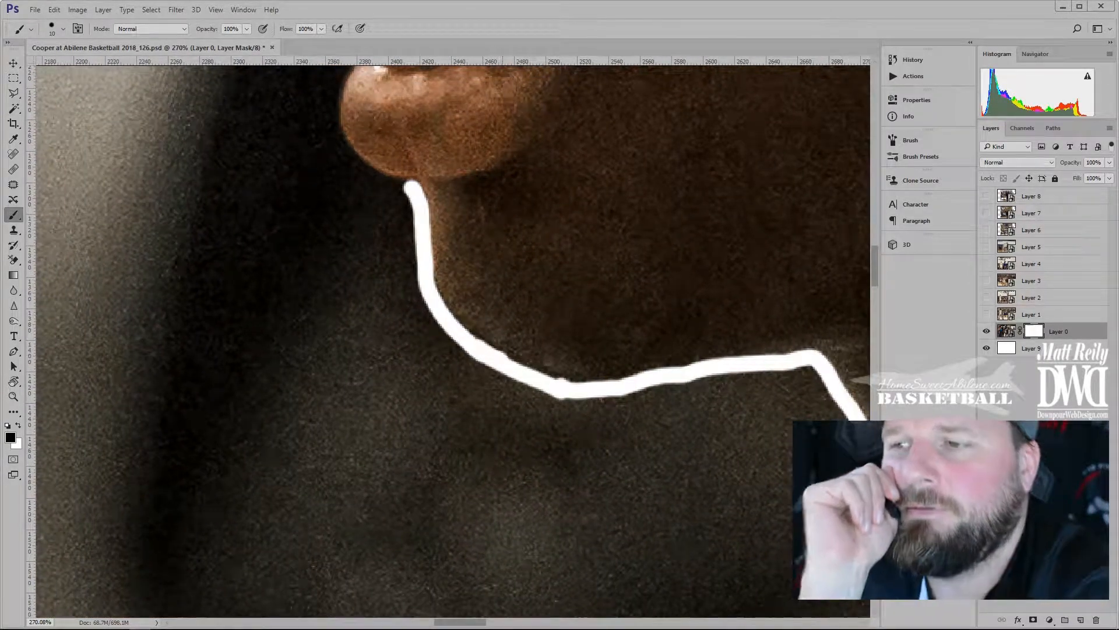
{"action": "left_click_drag", "start_coordinate": [412, 222], "coordinate": [550, 401]}
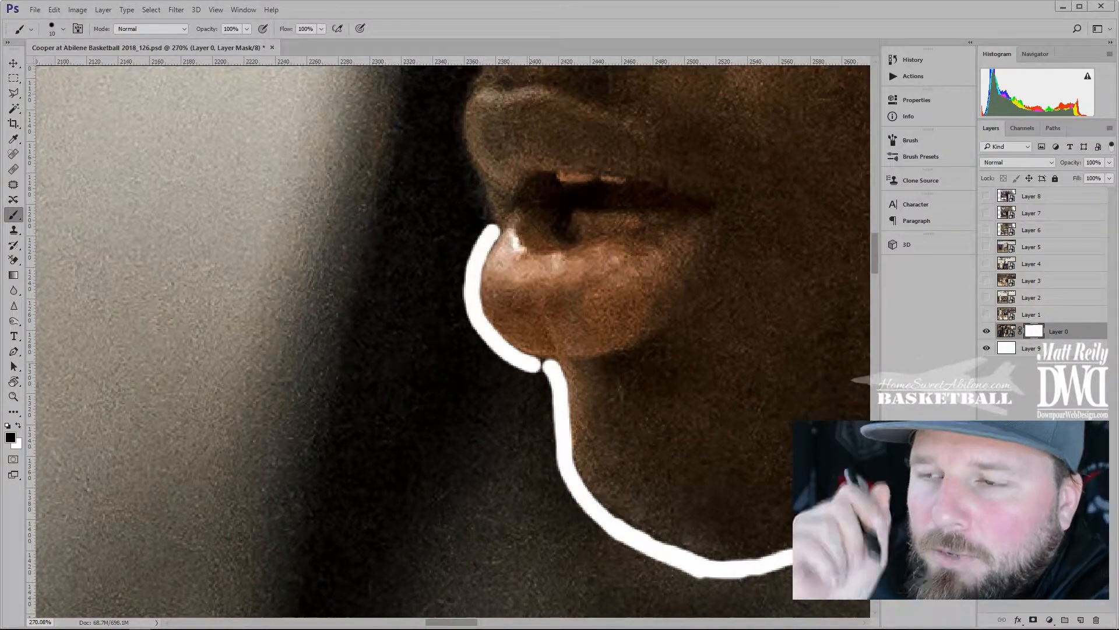
{"action": "left_click_drag", "start_coordinate": [509, 352], "coordinate": [542, 367]}
{"action": "left_click_drag", "start_coordinate": [465, 202], "coordinate": [457, 287]}
{"action": "left_click_drag", "start_coordinate": [460, 238], "coordinate": [468, 269]}
{"action": "left_click_drag", "start_coordinate": [460, 270], "coordinate": [492, 342]}
{"action": "mouse_move", "coordinate": [470, 257]}
{"action": "left_mouse_down"}
{"action": "mouse_move", "coordinate": [470, 317]}
{"action": "mouse_move", "coordinate": [461, 313]}
{"action": "left_mouse_up"}
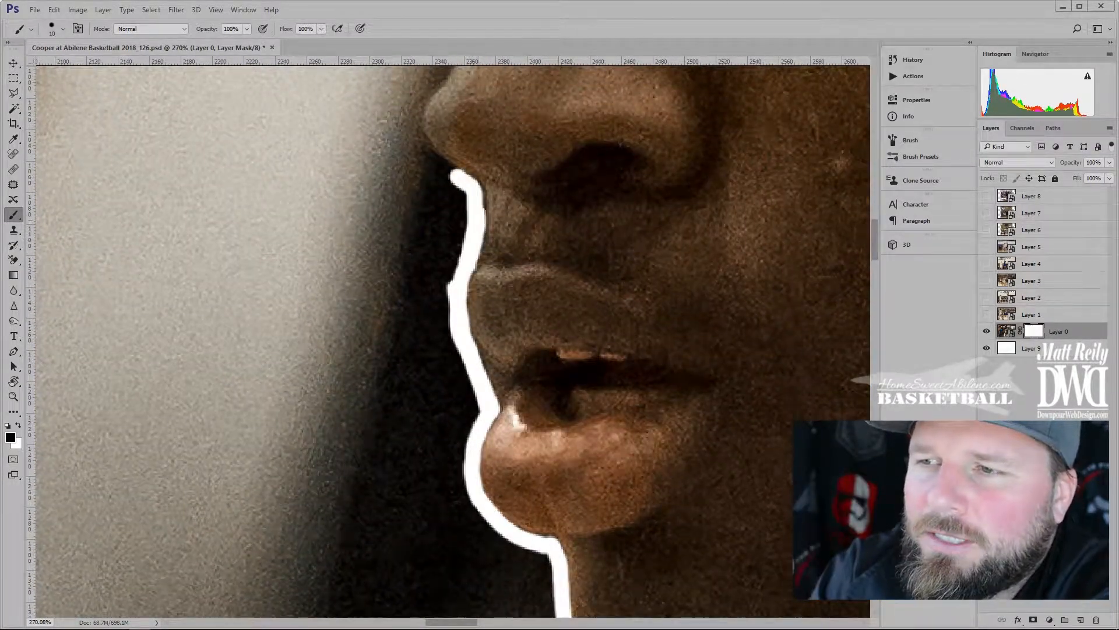
{"action": "left_click_drag", "start_coordinate": [477, 219], "coordinate": [460, 178]}
{"action": "left_click_drag", "start_coordinate": [454, 189], "coordinate": [455, 324]}
{"action": "key", "text": "ctrl+z"}
{"action": "left_click_drag", "start_coordinate": [432, 191], "coordinate": [451, 305]}
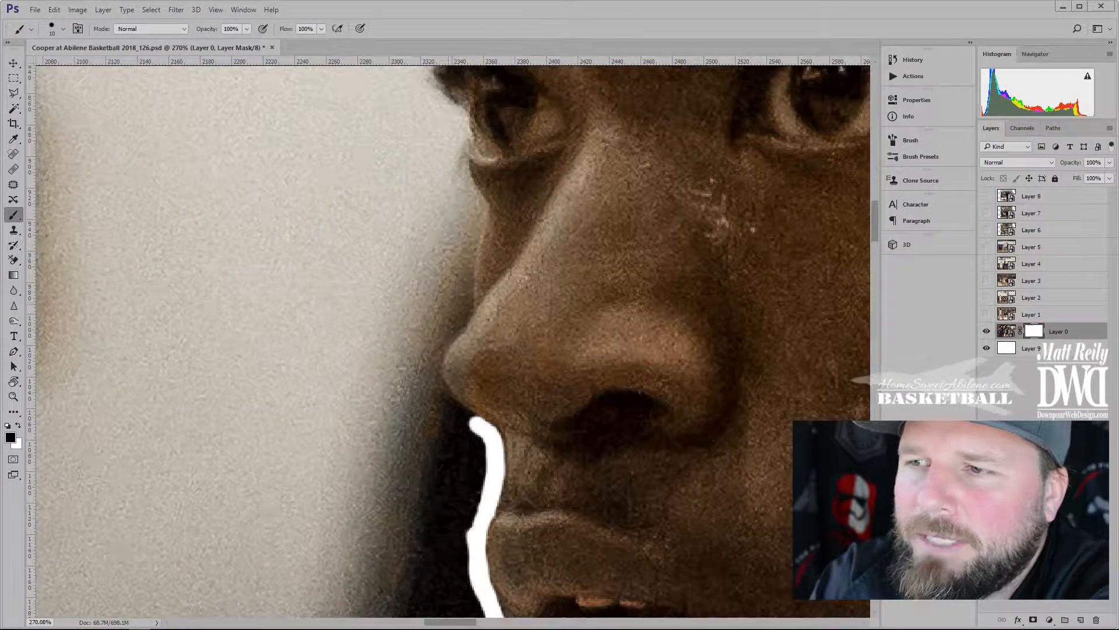
{"action": "left_click_drag", "start_coordinate": [436, 363], "coordinate": [483, 428]}
{"action": "left_click_drag", "start_coordinate": [458, 312], "coordinate": [452, 382]}
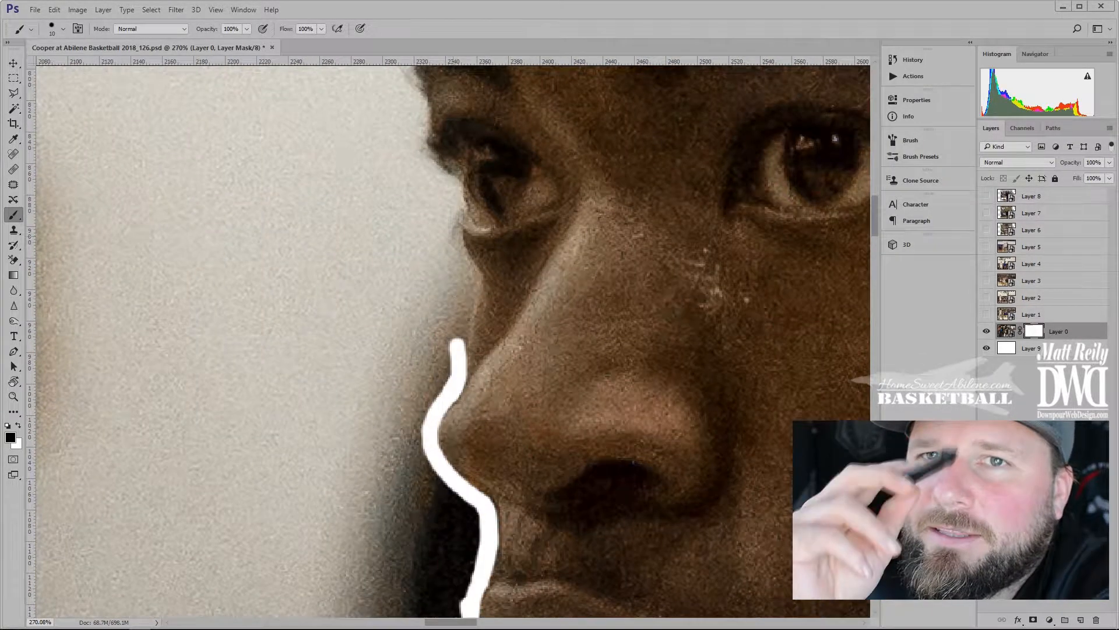
{"action": "left_click_drag", "start_coordinate": [466, 320], "coordinate": [457, 345]}
Continue the outline past the eye and brow to the hairline, closing remaining gaps
{"action": "left_click_drag", "start_coordinate": [448, 264], "coordinate": [445, 338]}
{"action": "left_click_drag", "start_coordinate": [453, 293], "coordinate": [458, 338]}
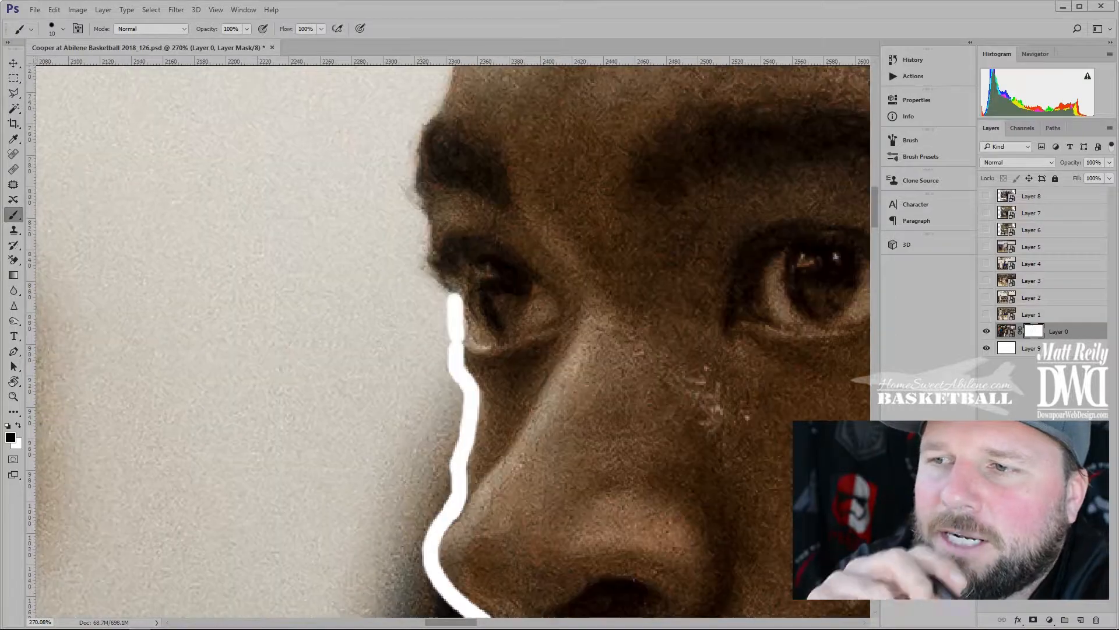
{"action": "left_click_drag", "start_coordinate": [416, 215], "coordinate": [408, 292]}
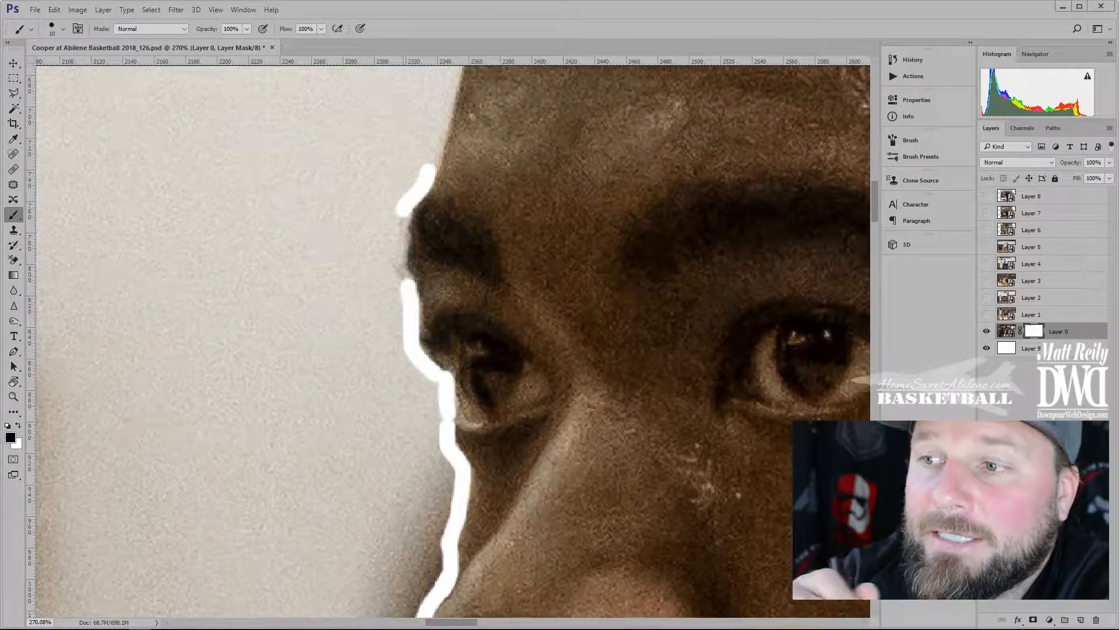
{"action": "left_click_drag", "start_coordinate": [426, 205], "coordinate": [394, 262]}
{"action": "left_click_drag", "start_coordinate": [426, 222], "coordinate": [399, 283]}
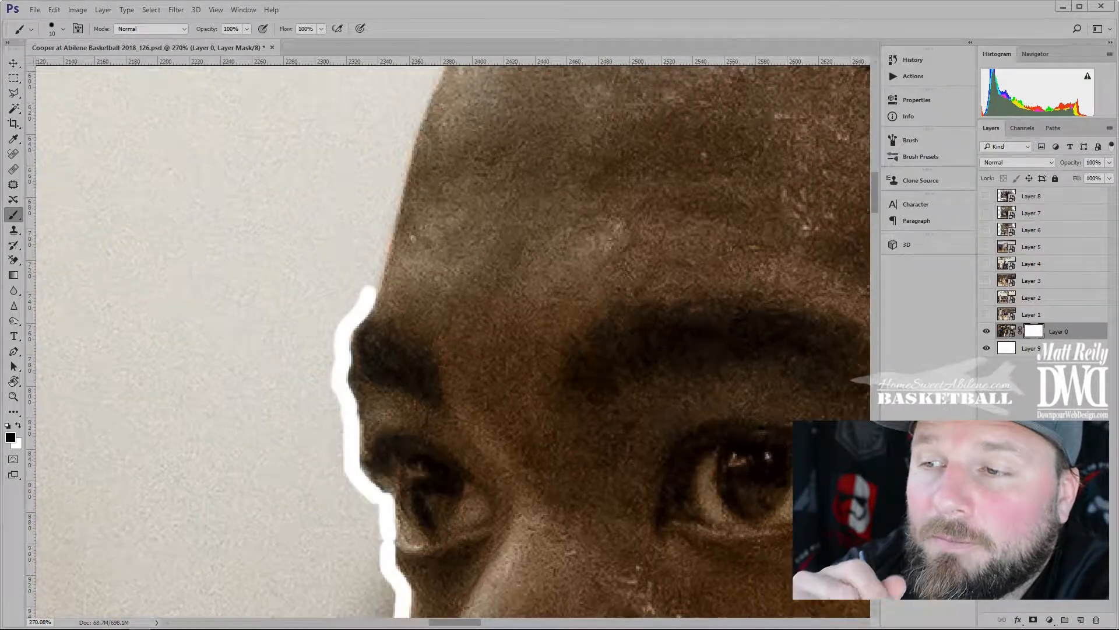
{"action": "left_click_drag", "start_coordinate": [386, 235], "coordinate": [369, 293]}
{"action": "left_click_drag", "start_coordinate": [423, 198], "coordinate": [359, 305]}
{"action": "left_click_drag", "start_coordinate": [418, 70], "coordinate": [383, 156]}
{"action": "left_click_drag", "start_coordinate": [411, 193], "coordinate": [367, 280]}
{"action": "left_click_drag", "start_coordinate": [452, 69], "coordinate": [382, 166]}
{"action": "left_click_drag", "start_coordinate": [337, 249], "coordinate": [319, 291]}
{"action": "left_click_drag", "start_coordinate": [374, 327], "coordinate": [423, 232]}
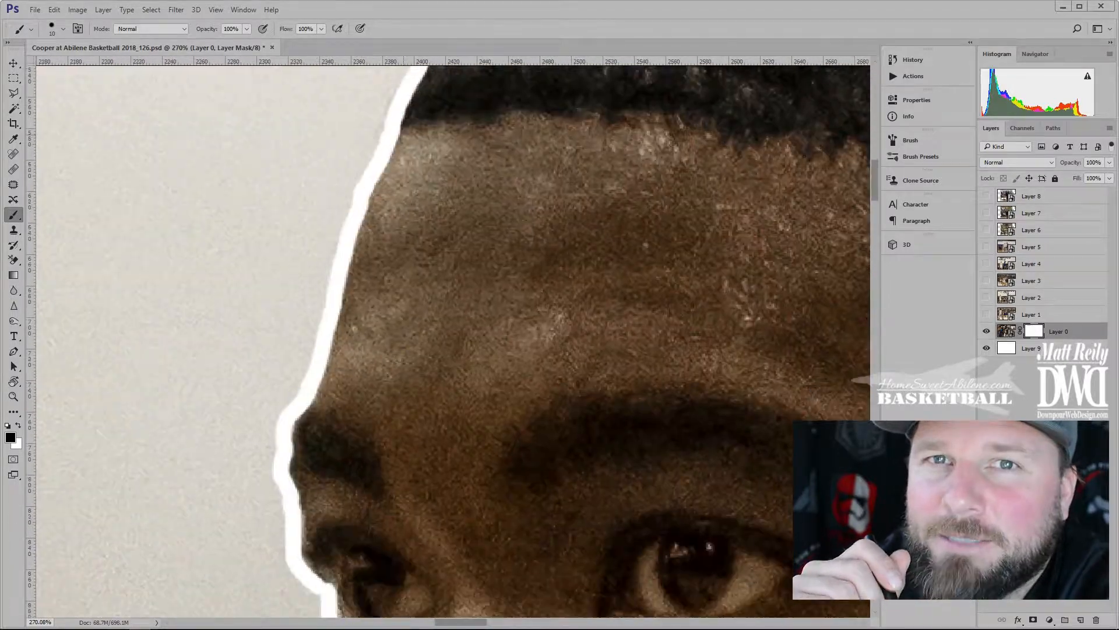
{"action": "scroll", "coordinate": [427, 238], "scroll_direction": "down", "scroll_amount": 3}
{"action": "scroll", "coordinate": [427, 238], "scroll_direction": "down", "scroll_amount": 6}
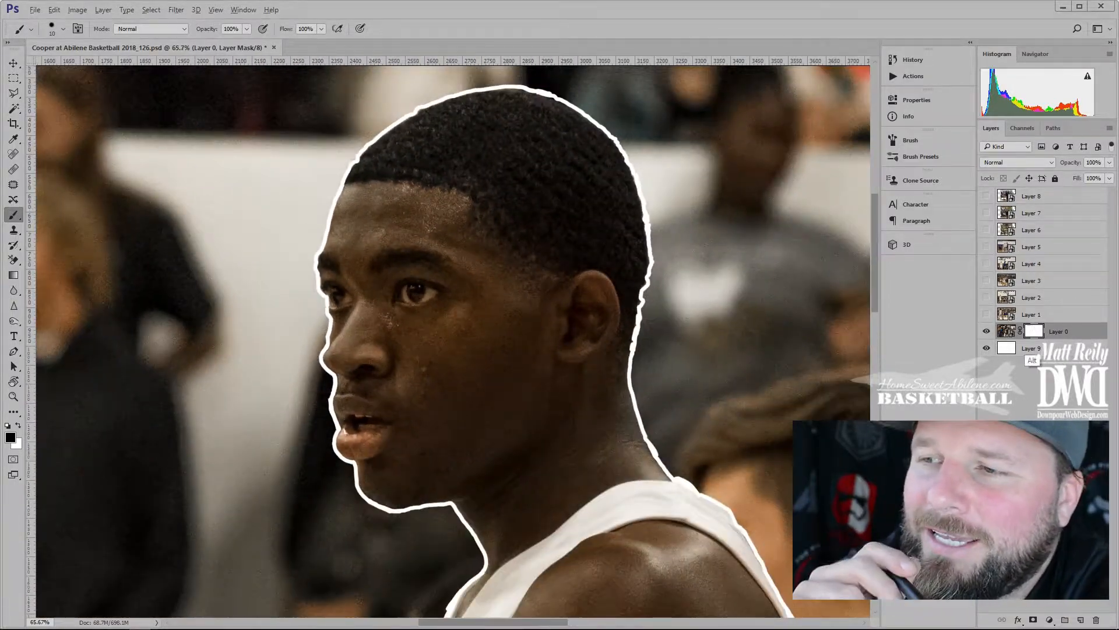
View Layer 0's mask alone and Magic Wand-select inside the outline with point sampling
{"action": "left_click", "coordinate": [1034, 331], "text": "alt"}
{"action": "key", "text": "w"}
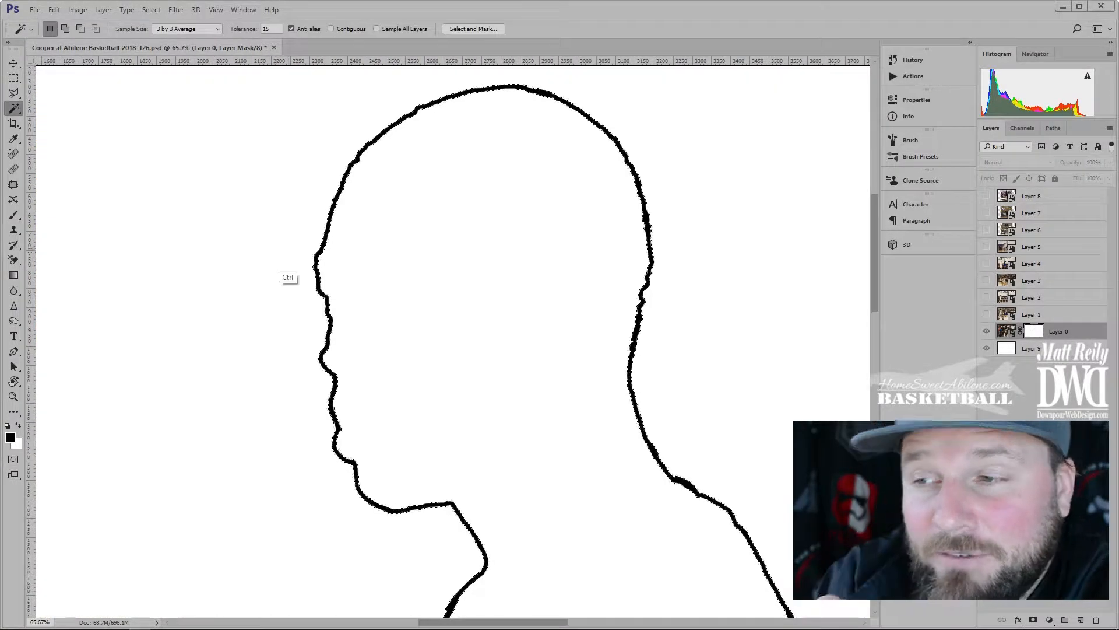
{"action": "left_click", "coordinate": [187, 30]}
{"action": "left_click", "coordinate": [180, 45]}
{"action": "left_click", "coordinate": [222, 284], "text": "alt"}
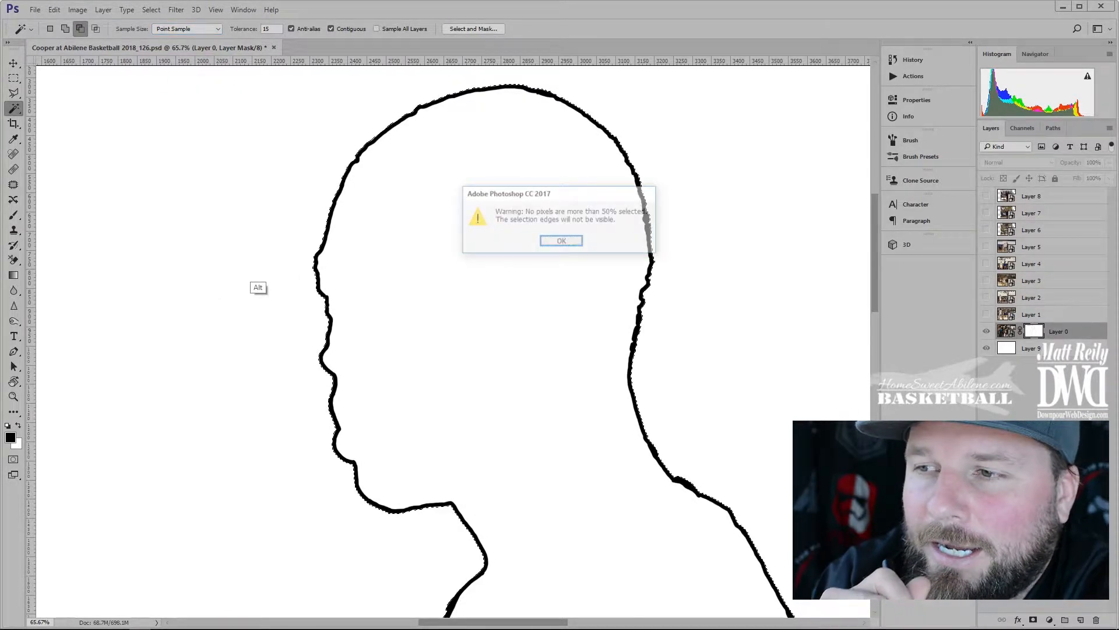
{"action": "key", "text": "Return"}
Paint the mask's background black with a 1530 px brush, then fit the whole image on screen
{"action": "key", "text": "ctrl+z"}
{"action": "key", "text": "b"}
{"action": "left_click_drag", "start_coordinate": [227, 189], "coordinate": [504, 185]}
{"action": "mouse_move", "coordinate": [271, 179]}
{"action": "left_mouse_down"}
{"action": "mouse_move", "coordinate": [248, 217]}
{"action": "mouse_move", "coordinate": [200, 195]}
{"action": "mouse_move", "coordinate": [444, 175]}
{"action": "mouse_move", "coordinate": [688, 251]}
{"action": "mouse_move", "coordinate": [725, 544]}
{"action": "mouse_move", "coordinate": [362, 475]}
{"action": "mouse_move", "coordinate": [242, 342]}
{"action": "left_mouse_up"}
{"action": "scroll", "coordinate": [235, 212], "scroll_direction": "down", "scroll_amount": 10}
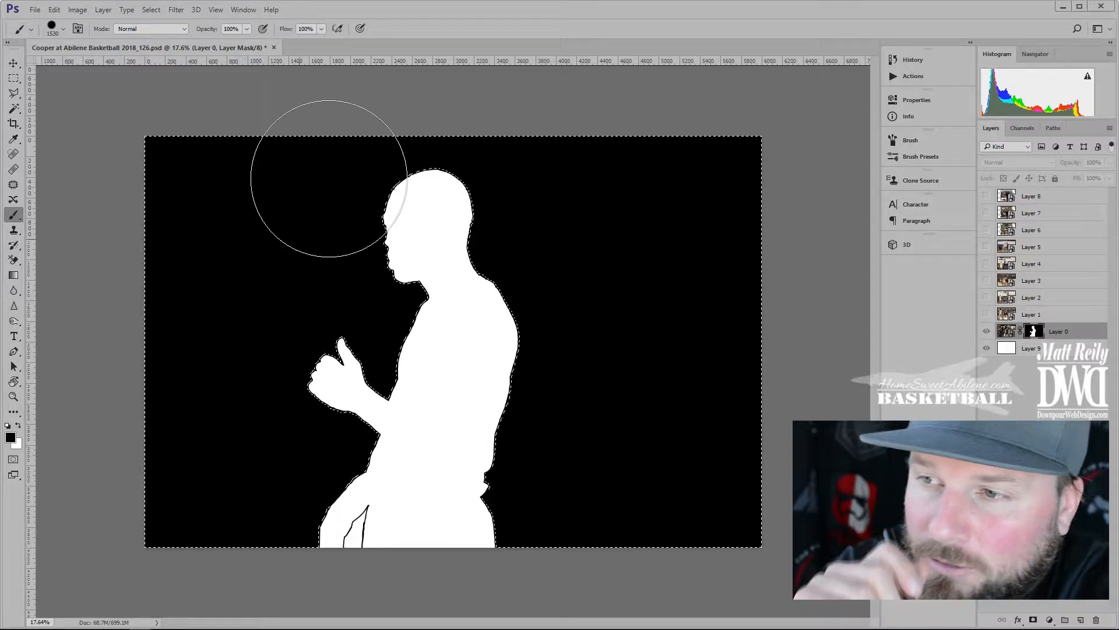
{"action": "key", "text": "ctrl+plus"}
{"action": "scroll", "coordinate": [344, 152], "scroll_direction": "up", "scroll_amount": 10}
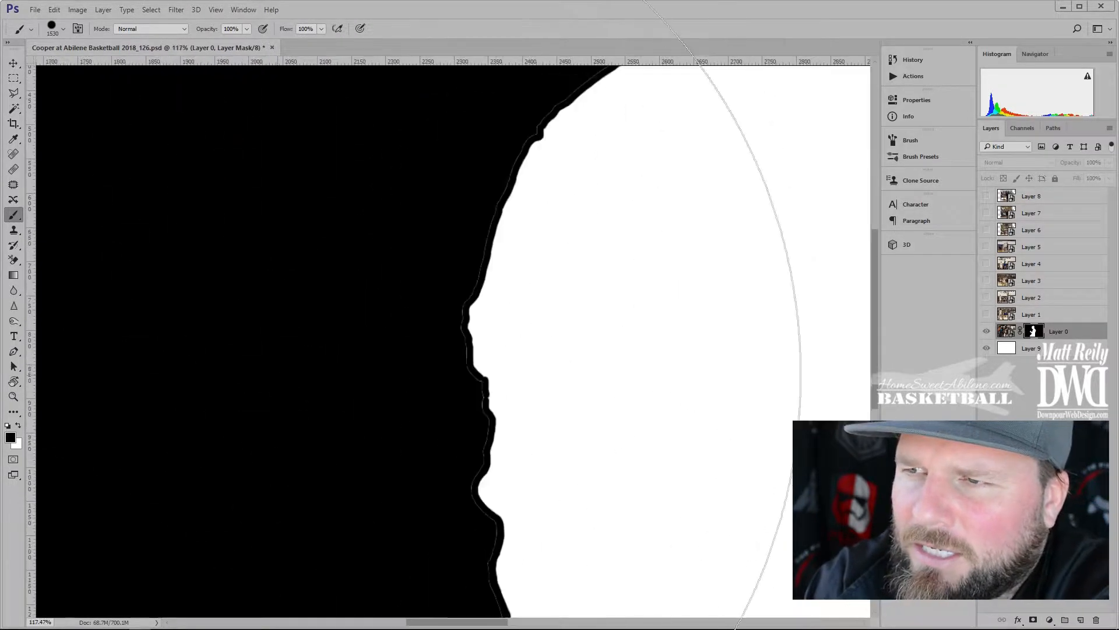
{"action": "scroll", "coordinate": [250, 240], "scroll_direction": "up", "scroll_amount": 4}
{"action": "left_click_drag", "start_coordinate": [728, 355], "coordinate": [304, 315]}
{"action": "key", "text": "w"}
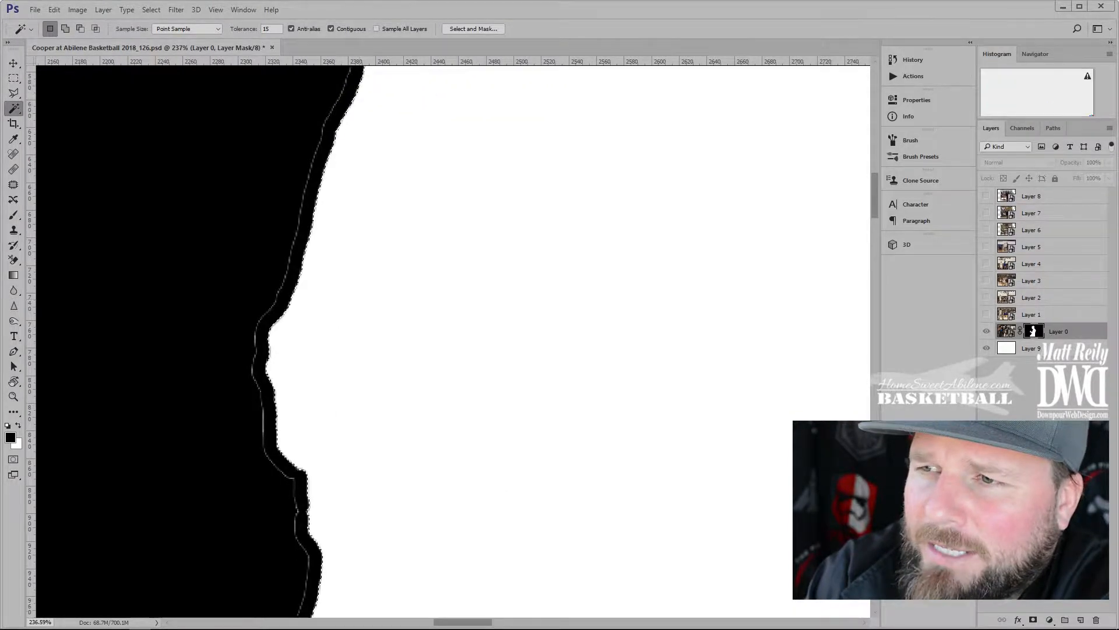
{"action": "scroll", "coordinate": [164, 106], "scroll_direction": "down", "scroll_amount": 4}
{"action": "key", "text": "ctrl+0"}
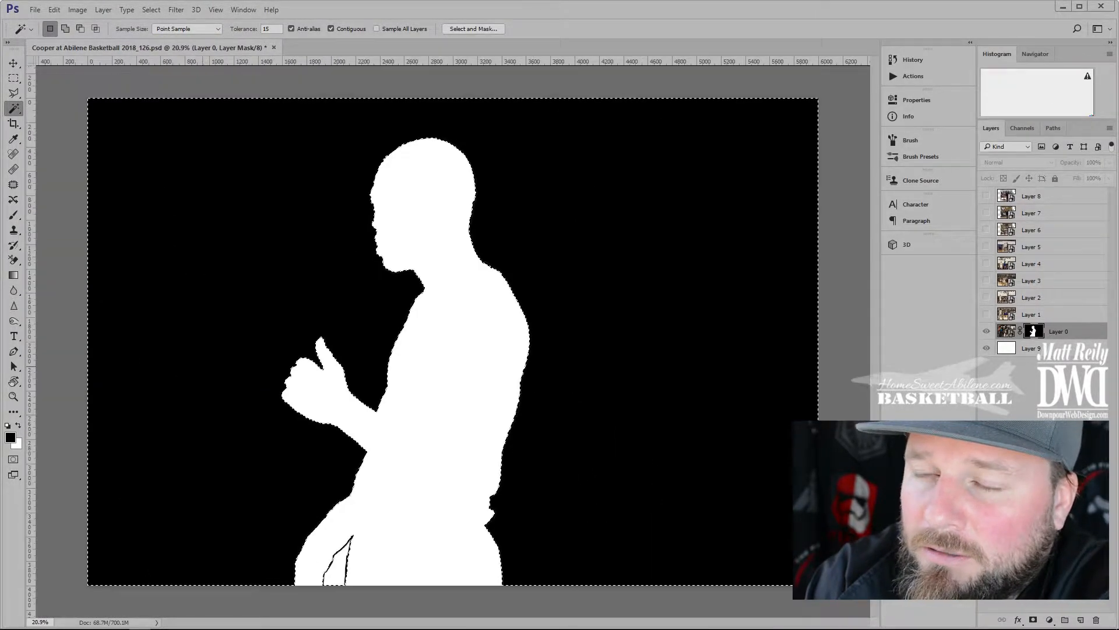
{"action": "key", "text": "b"}
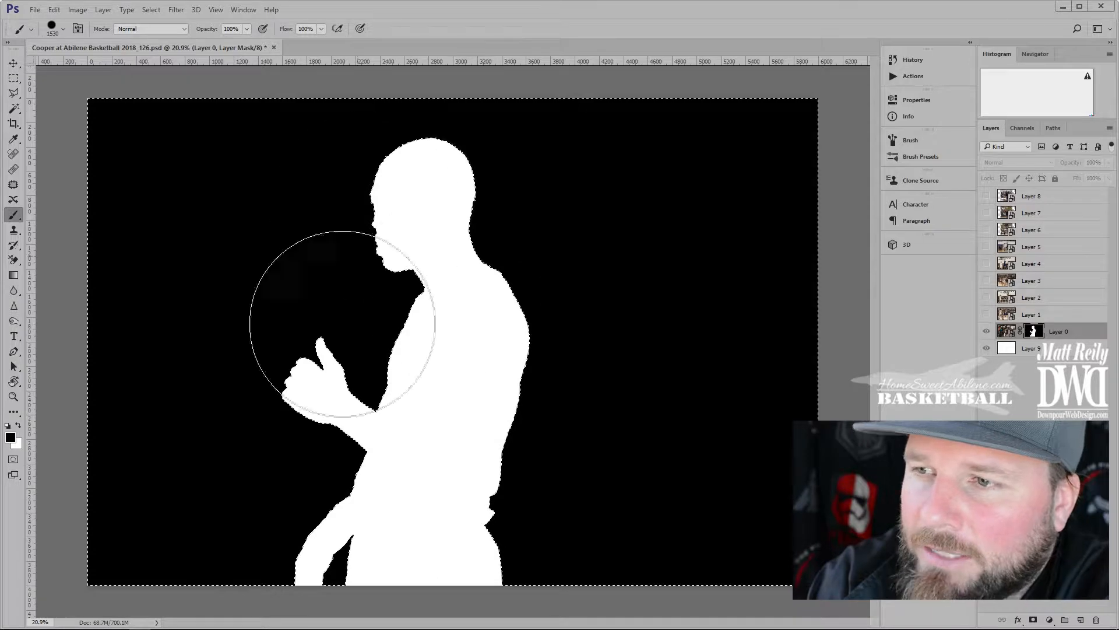
{"action": "scroll", "coordinate": [255, 112], "scroll_direction": "up", "scroll_amount": 6}
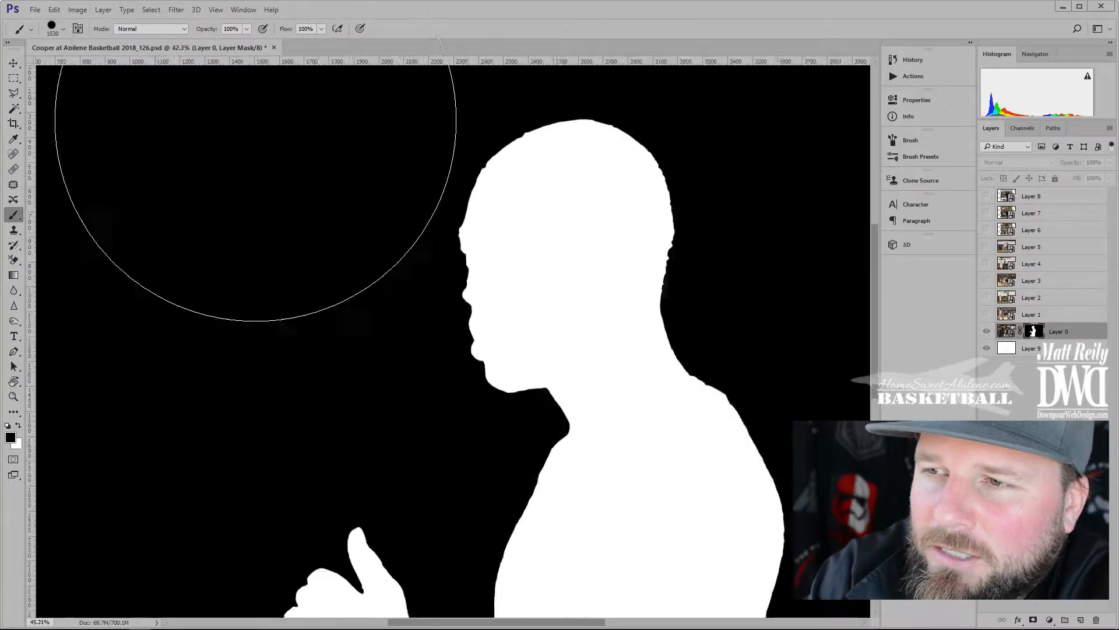
Return to the photo view, move Layer 0 to the top and show Layer 8
{"action": "left_click", "coordinate": [1034, 331], "text": "alt"}
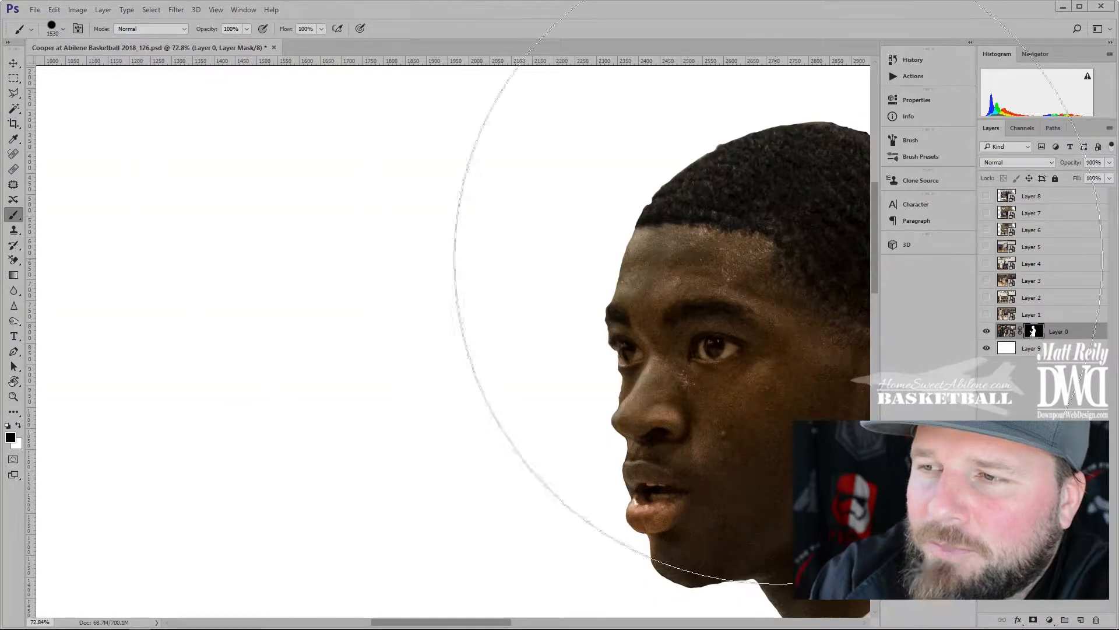
{"action": "scroll", "coordinate": [622, 350], "scroll_direction": "down", "scroll_amount": 5}
{"action": "left_click_drag", "start_coordinate": [1006, 331], "coordinate": [1007, 190]}
{"action": "left_click", "coordinate": [986, 213]}
Shift the Layer 8 photo to the left
{"action": "key", "text": "v"}
{"action": "left_click", "coordinate": [1031, 213]}
{"action": "left_click_drag", "start_coordinate": [640, 350], "coordinate": [558, 349]}
{"action": "scroll", "coordinate": [558, 362], "scroll_direction": "down", "scroll_amount": 3}
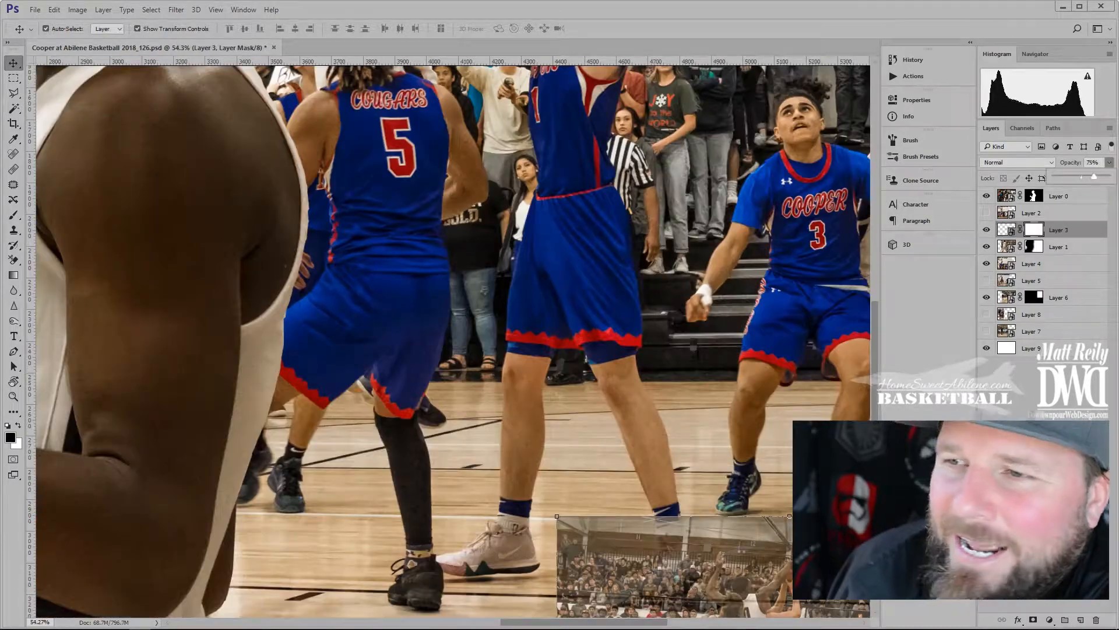
Drop Layer 3 to 50% opacity and shrink the brush to 28 px
{"action": "key", "text": "5"}
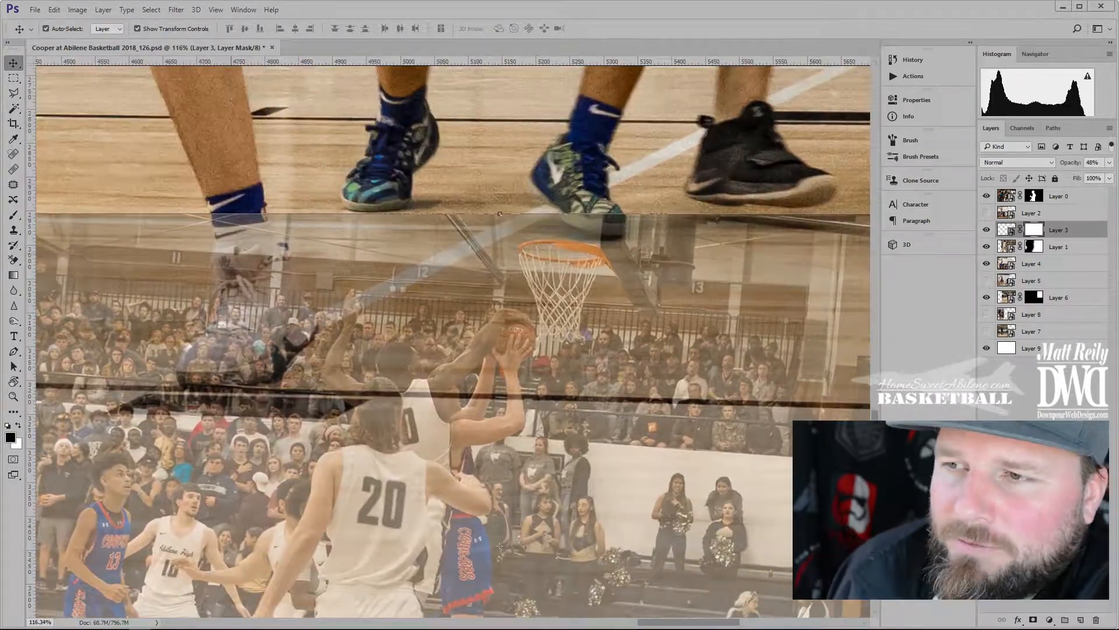
{"action": "key", "text": "b"}
{"action": "right_click", "coordinate": [379, 259], "text": "alt"}
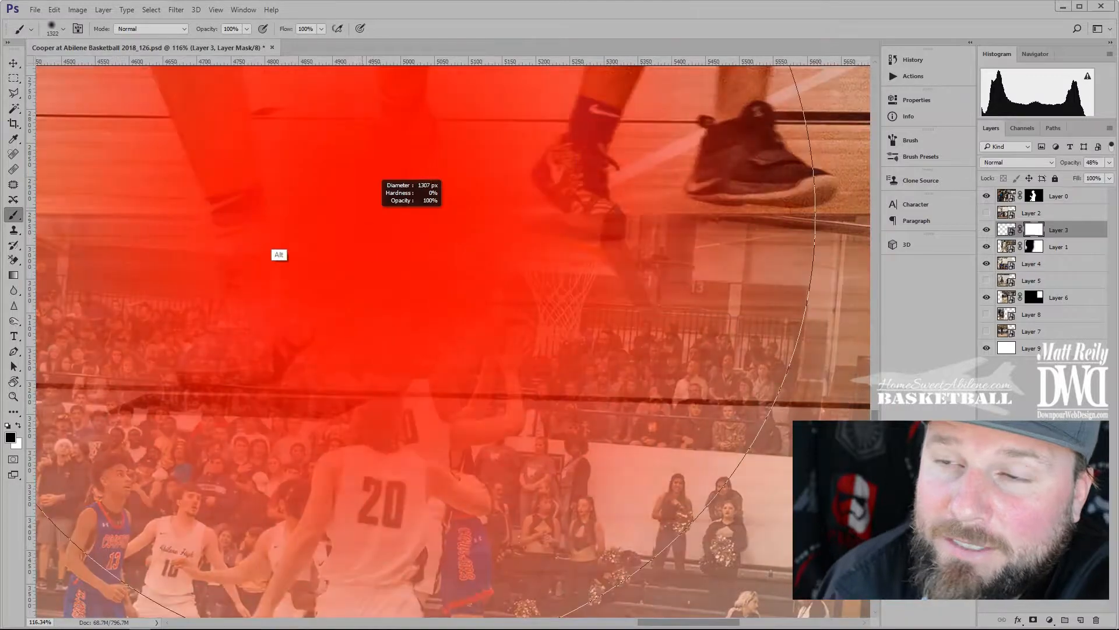
{"action": "left_click_drag", "start_coordinate": [363, 208], "coordinate": [116, 216]}
{"action": "mouse_move", "coordinate": [411, 222]}
{"action": "left_mouse_down"}
{"action": "mouse_move", "coordinate": [273, 247]}
{"action": "mouse_move", "coordinate": [270, 286]}
{"action": "mouse_move", "coordinate": [262, 273]}
{"action": "left_mouse_up"}
{"action": "left_click_drag", "start_coordinate": [237, 311], "coordinate": [224, 310]}
{"action": "mouse_move", "coordinate": [232, 250]}
{"action": "left_mouse_down"}
{"action": "mouse_move", "coordinate": [204, 271]}
{"action": "mouse_move", "coordinate": [257, 270]}
{"action": "mouse_move", "coordinate": [230, 249]}
{"action": "left_mouse_up"}
Paint black on Layer 3's mask over the white sneaker to reveal it
{"action": "mouse_move", "coordinate": [256, 175]}
{"action": "left_mouse_down"}
{"action": "mouse_move", "coordinate": [233, 403]}
{"action": "mouse_move", "coordinate": [175, 484]}
{"action": "mouse_move", "coordinate": [414, 374]}
{"action": "mouse_move", "coordinate": [402, 318]}
{"action": "mouse_move", "coordinate": [327, 175]}
{"action": "mouse_move", "coordinate": [303, 256]}
{"action": "mouse_move", "coordinate": [362, 344]}
{"action": "mouse_move", "coordinate": [294, 373]}
{"action": "mouse_move", "coordinate": [277, 338]}
{"action": "mouse_move", "coordinate": [233, 431]}
{"action": "left_mouse_up"}
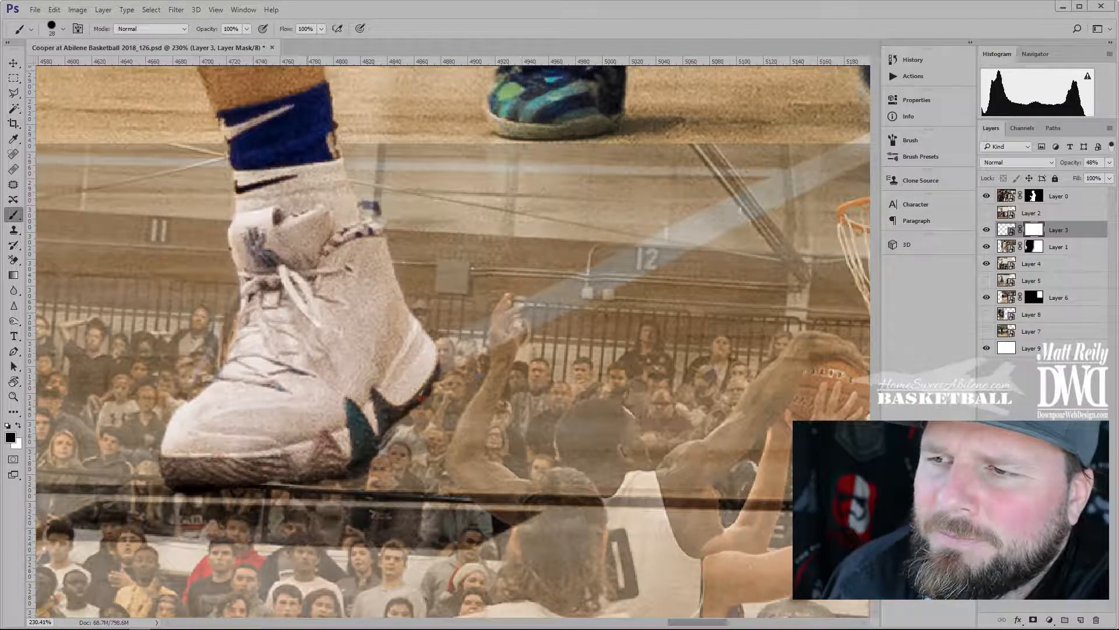
{"action": "mouse_move", "coordinate": [816, 234]}
{"action": "left_mouse_down"}
{"action": "mouse_move", "coordinate": [568, 340]}
{"action": "mouse_move", "coordinate": [214, 297]}
{"action": "mouse_move", "coordinate": [143, 370]}
{"action": "left_mouse_up"}
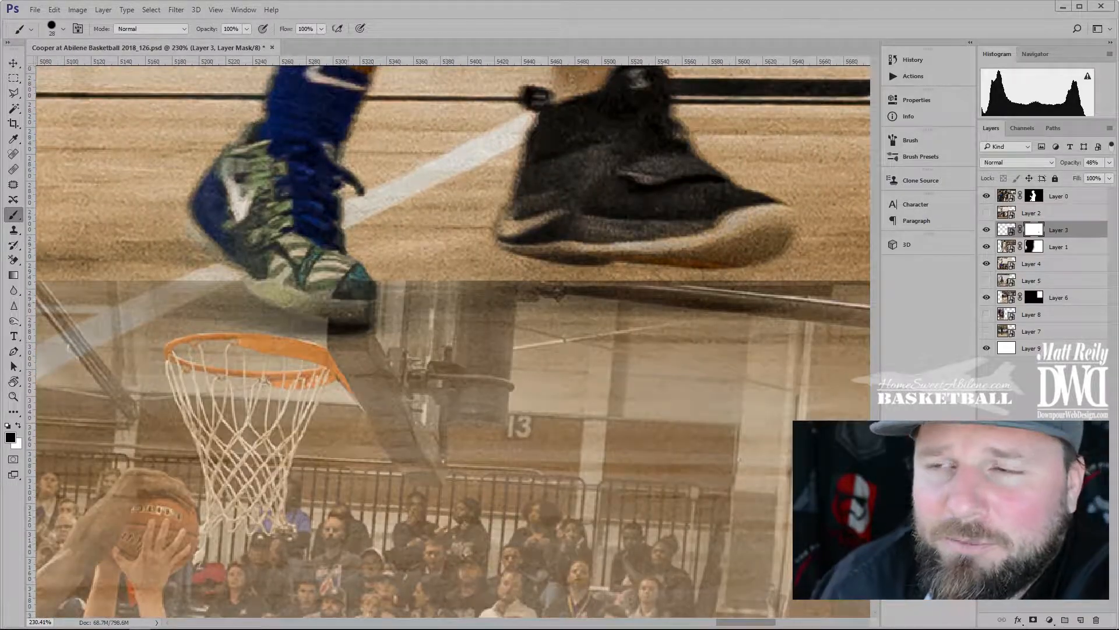
{"action": "left_click_drag", "start_coordinate": [757, 291], "coordinate": [780, 280]}
{"action": "right_click", "coordinate": [276, 261]}
{"action": "scroll", "coordinate": [276, 261], "scroll_direction": "down", "scroll_amount": 10}
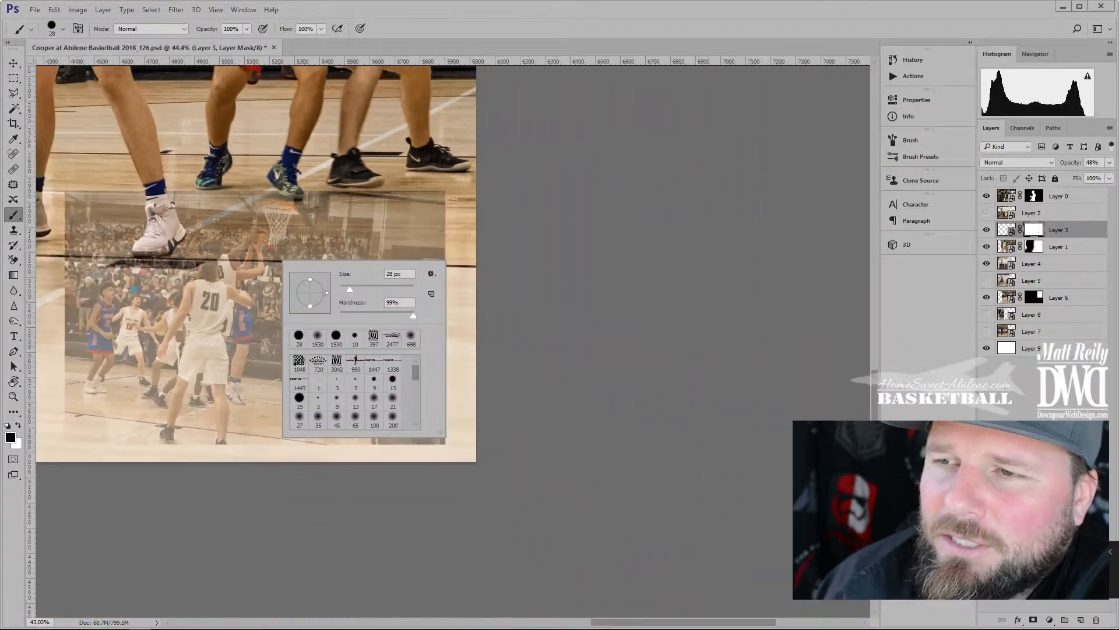
{"action": "scroll", "coordinate": [276, 261], "scroll_direction": "down", "scroll_amount": 2}
Set Layer 3's opacity back to 100%
{"action": "left_click", "coordinate": [1109, 163]}
{"action": "left_click_drag", "start_coordinate": [1080, 176], "coordinate": [1109, 177]}
{"action": "scroll", "coordinate": [402, 308], "scroll_direction": "up", "scroll_amount": 1}
{"action": "scroll", "coordinate": [402, 307], "scroll_direction": "down", "scroll_amount": 6}
{"action": "scroll", "coordinate": [723, 490], "scroll_direction": "up", "scroll_amount": 7}
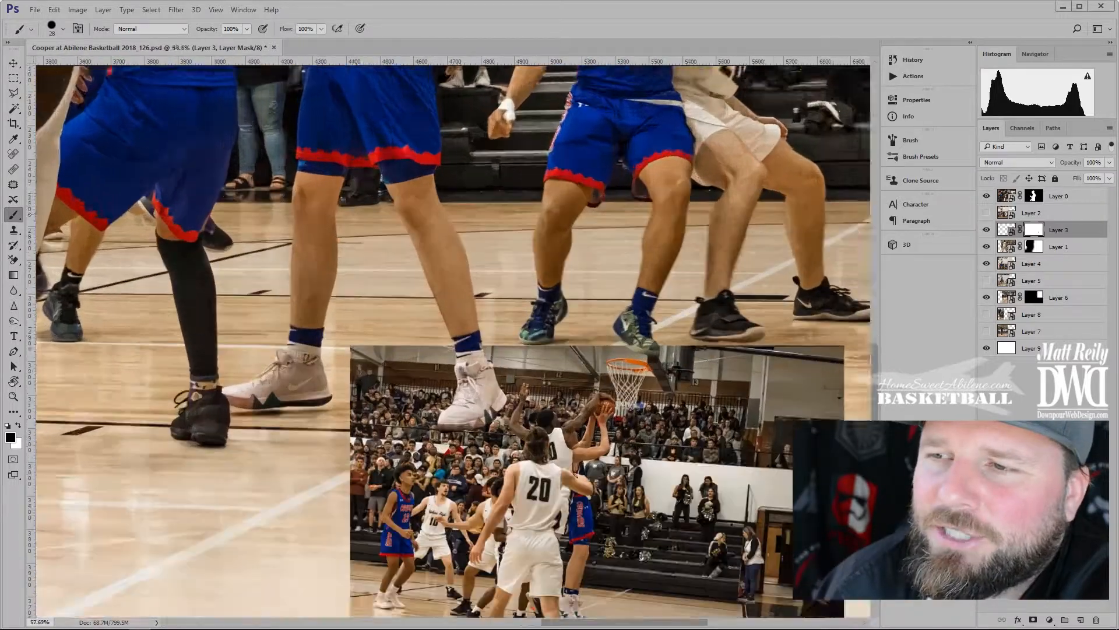
Fade Layer 3's left, bottom, right and top edges with a 521 px soft brush at 8% flow
{"action": "left_click_drag", "start_coordinate": [387, 402], "coordinate": [295, 283]}
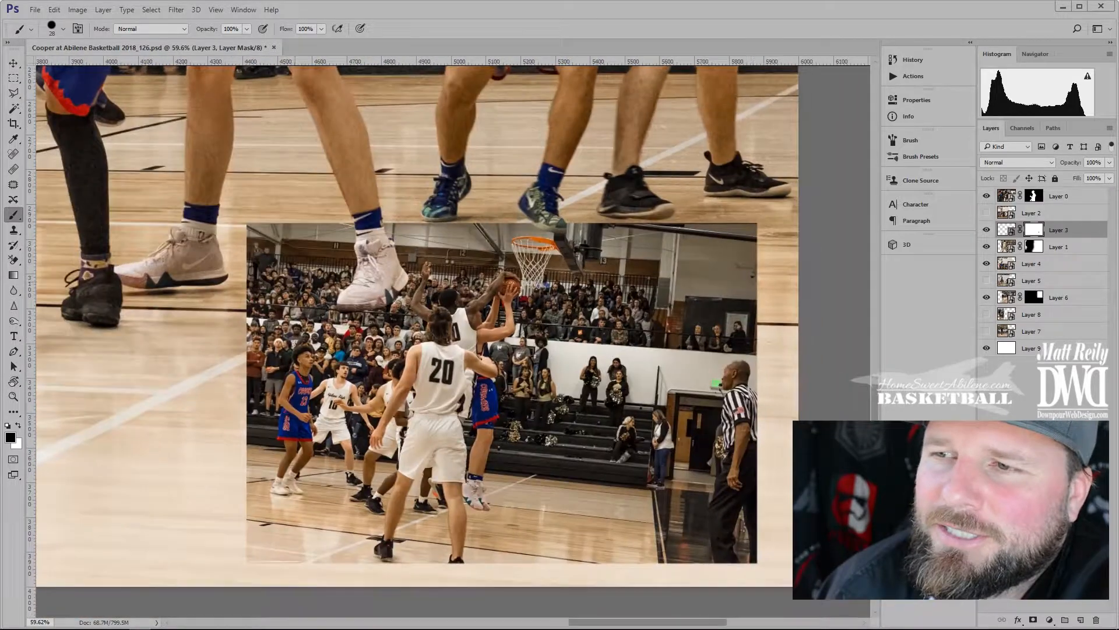
{"action": "mouse_move", "coordinate": [1110, 163]}
{"action": "left_mouse_down"}
{"action": "mouse_move", "coordinate": [1085, 176]}
{"action": "mouse_move", "coordinate": [1111, 176]}
{"action": "left_mouse_up"}
{"action": "mouse_move", "coordinate": [318, 235]}
{"action": "left_mouse_down"}
{"action": "mouse_move", "coordinate": [412, 221]}
{"action": "mouse_move", "coordinate": [396, 86]}
{"action": "left_mouse_up"}
{"action": "mouse_move", "coordinate": [363, 219]}
{"action": "left_mouse_down"}
{"action": "mouse_move", "coordinate": [379, 79]}
{"action": "mouse_move", "coordinate": [362, 81]}
{"action": "left_mouse_up"}
{"action": "left_click_drag", "start_coordinate": [321, 29], "coordinate": [271, 42]}
{"action": "mouse_move", "coordinate": [304, 251]}
{"action": "left_mouse_down"}
{"action": "mouse_move", "coordinate": [292, 332]}
{"action": "mouse_move", "coordinate": [641, 502]}
{"action": "mouse_move", "coordinate": [711, 303]}
{"action": "mouse_move", "coordinate": [706, 466]}
{"action": "mouse_move", "coordinate": [741, 524]}
{"action": "mouse_move", "coordinate": [781, 274]}
{"action": "mouse_move", "coordinate": [263, 350]}
{"action": "mouse_move", "coordinate": [407, 565]}
{"action": "mouse_move", "coordinate": [350, 361]}
{"action": "left_mouse_up"}
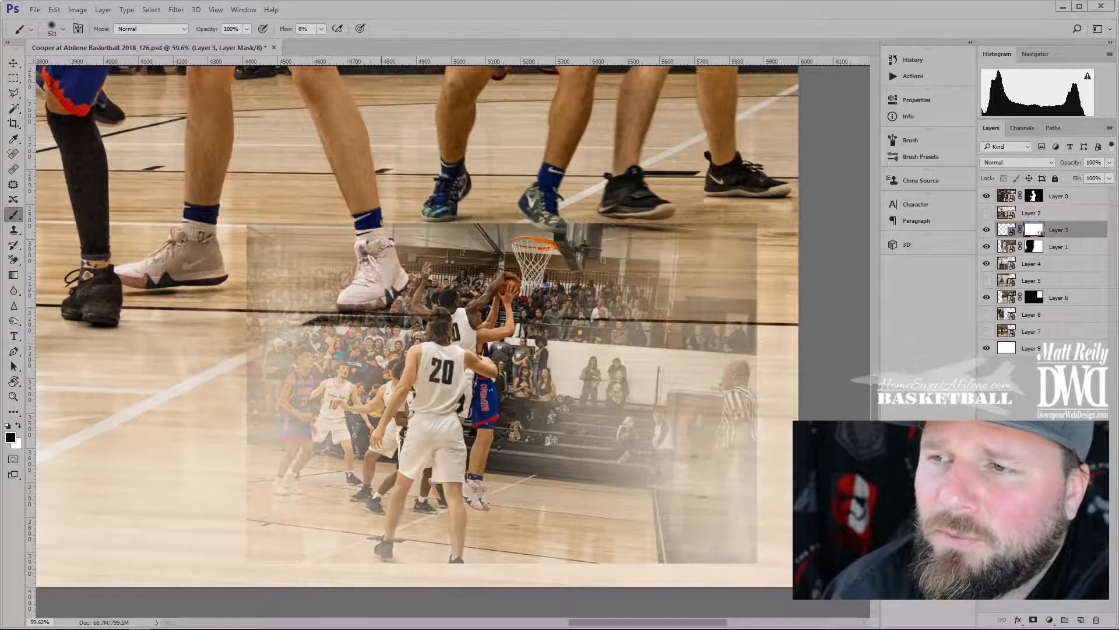
{"action": "left_click_drag", "start_coordinate": [641, 200], "coordinate": [296, 224]}
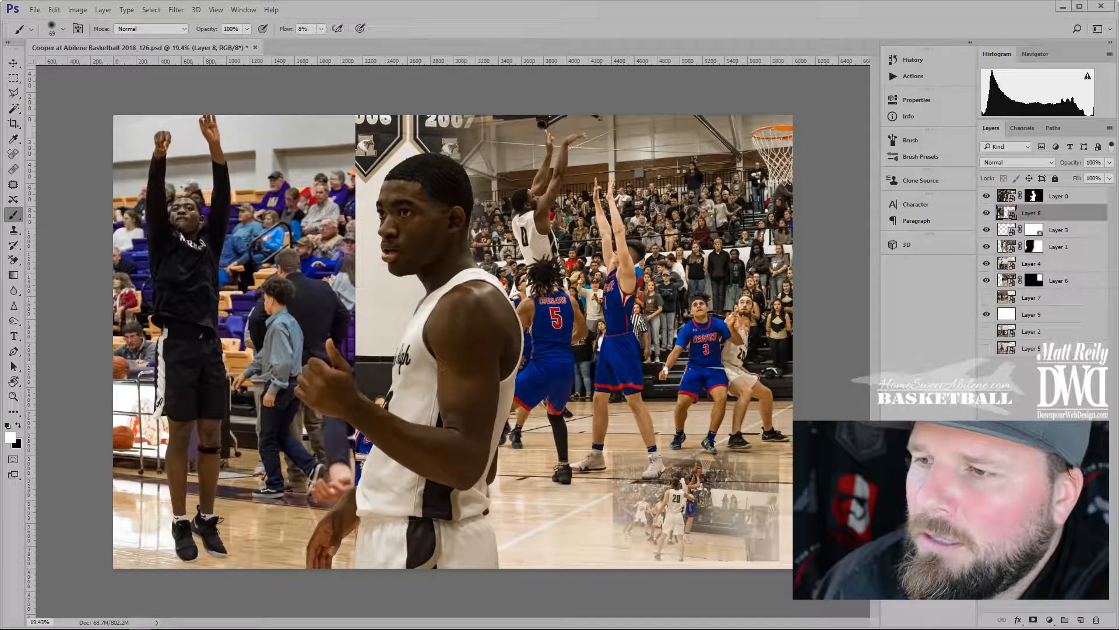
Reposition the Layer 8 photo, add a mask, and brush away its hard edges at 21% flow
{"action": "key", "text": "v"}
{"action": "mouse_move", "coordinate": [309, 195]}
{"action": "left_mouse_down"}
{"action": "mouse_move", "coordinate": [780, 154]}
{"action": "mouse_move", "coordinate": [603, 126]}
{"action": "mouse_move", "coordinate": [488, 131]}
{"action": "mouse_move", "coordinate": [480, 196]}
{"action": "left_mouse_up"}
{"action": "left_click", "coordinate": [1034, 620]}
{"action": "key", "text": "b"}
{"action": "key", "text": "x"}
{"action": "left_click", "coordinate": [321, 29]}
{"action": "left_click_drag", "start_coordinate": [319, 44], "coordinate": [327, 44]}
{"action": "left_click_drag", "start_coordinate": [528, 140], "coordinate": [524, 559]}
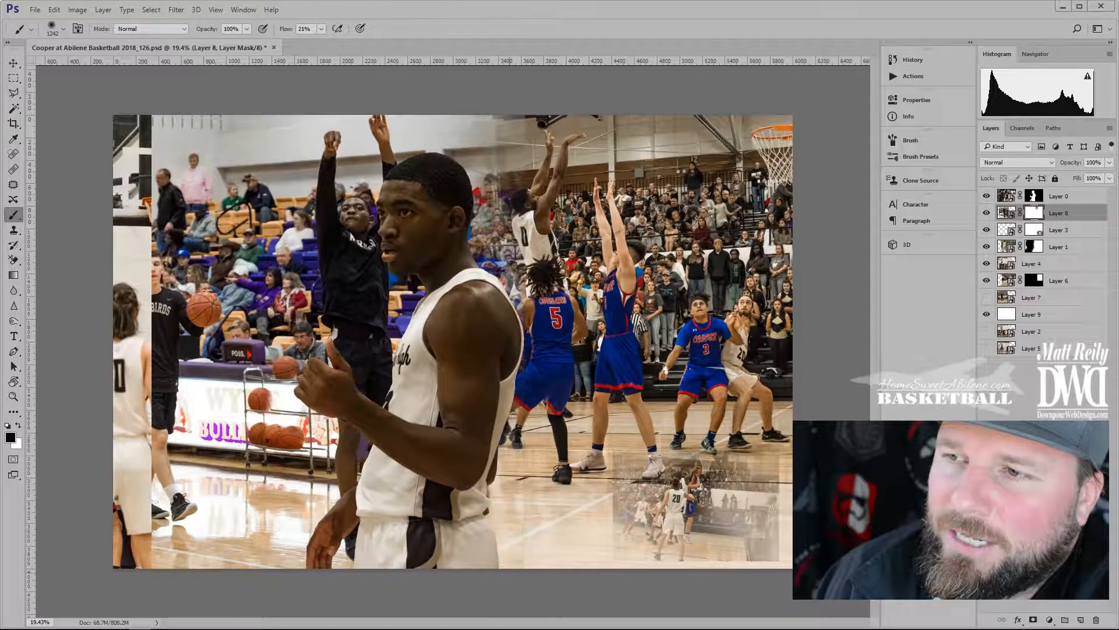
{"action": "mouse_move", "coordinate": [210, 152]}
{"action": "left_mouse_down"}
{"action": "mouse_move", "coordinate": [233, 361]}
{"action": "mouse_move", "coordinate": [198, 525]}
{"action": "mouse_move", "coordinate": [268, 361]}
{"action": "mouse_move", "coordinate": [265, 134]}
{"action": "mouse_move", "coordinate": [251, 548]}
{"action": "left_mouse_up"}
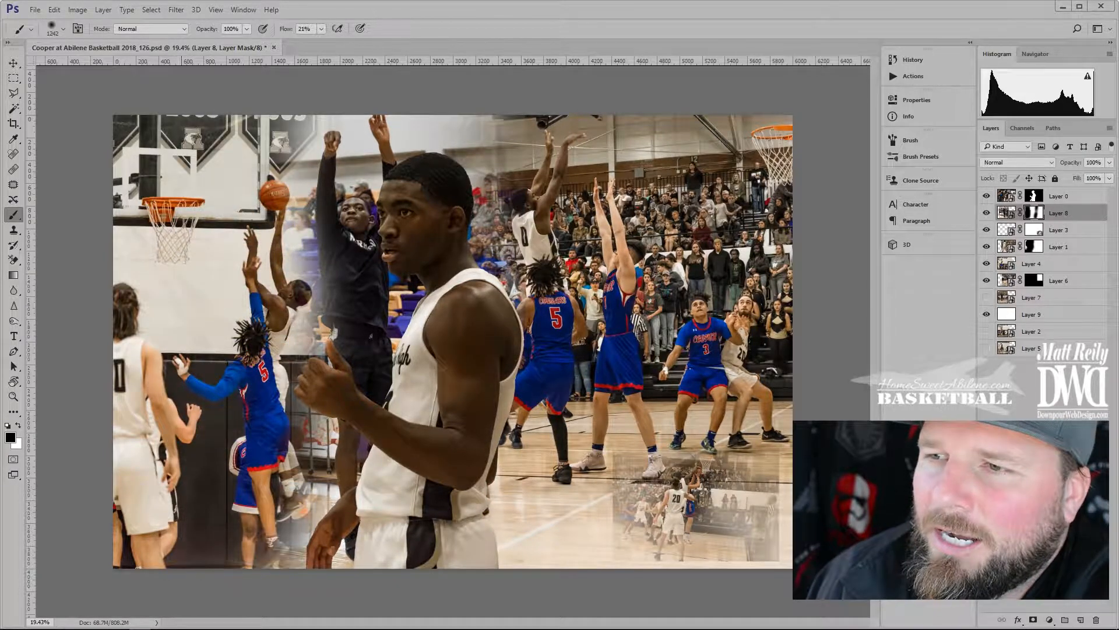
{"action": "left_click_drag", "start_coordinate": [494, 134], "coordinate": [494, 314]}
Nudge the main player about 42 px and the player-in-black photo about 33 px right
{"action": "left_click", "coordinate": [1058, 196]}
{"action": "key", "text": "v"}
{"action": "left_click_drag", "start_coordinate": [466, 356], "coordinate": [491, 356]}
{"action": "left_click", "coordinate": [359, 280]}
{"action": "left_click_drag", "start_coordinate": [359, 279], "coordinate": [378, 280]}
{"action": "scroll", "coordinate": [453, 341], "scroll_direction": "down", "scroll_amount": 2}
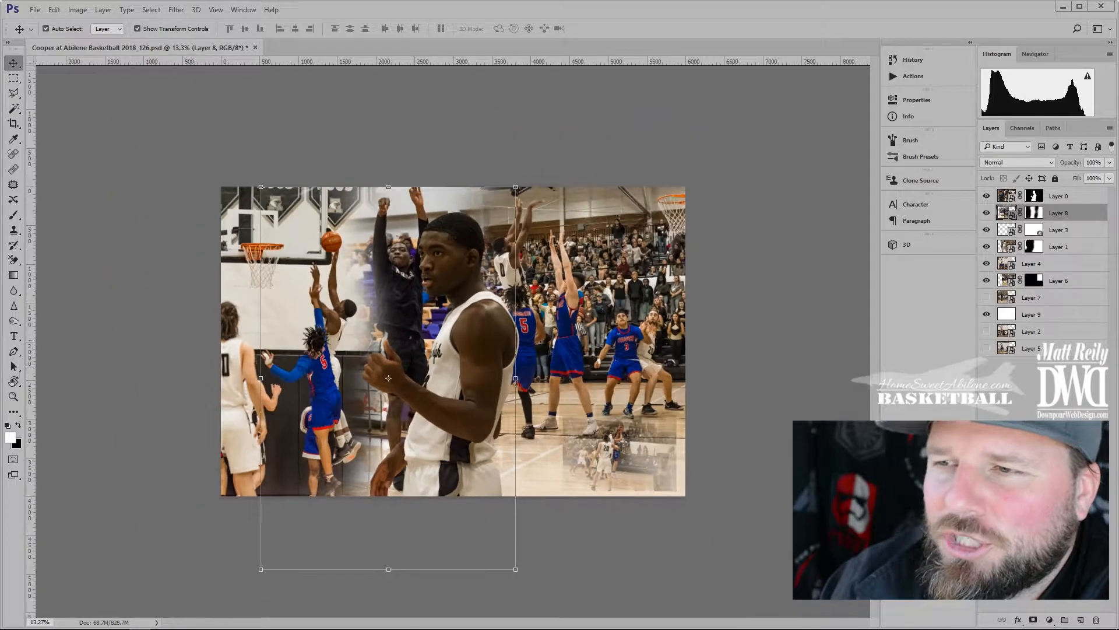
Remove the bright top strip from Layer 8's mask and lightly darken its bottom at 9% flow
{"action": "key", "text": "b"}
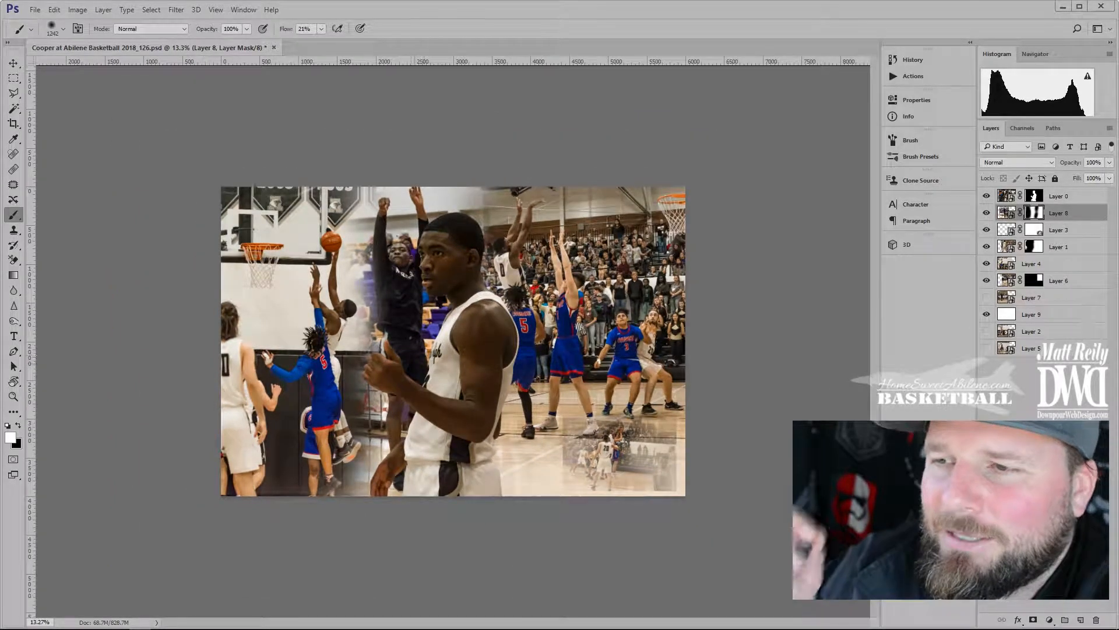
{"action": "mouse_move", "coordinate": [510, 245]}
{"action": "left_mouse_down"}
{"action": "mouse_move", "coordinate": [481, 181]}
{"action": "mouse_move", "coordinate": [461, 518]}
{"action": "left_mouse_up"}
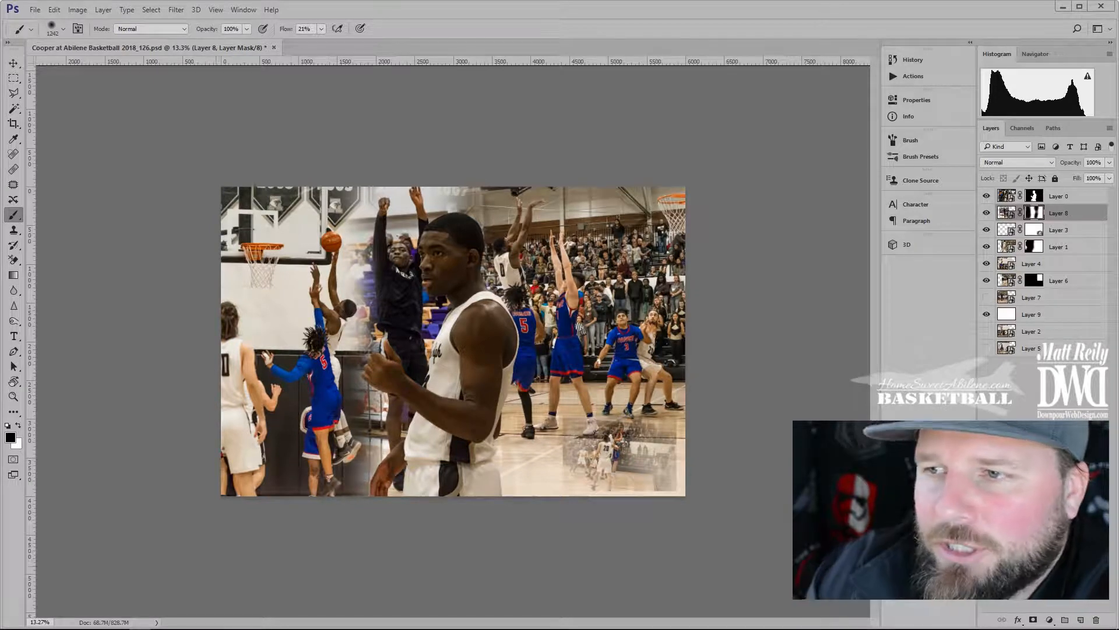
{"action": "left_click_drag", "start_coordinate": [321, 29], "coordinate": [313, 36]}
{"action": "left_click_drag", "start_coordinate": [367, 469], "coordinate": [397, 469]}
{"action": "left_click_drag", "start_coordinate": [373, 468], "coordinate": [373, 437]}
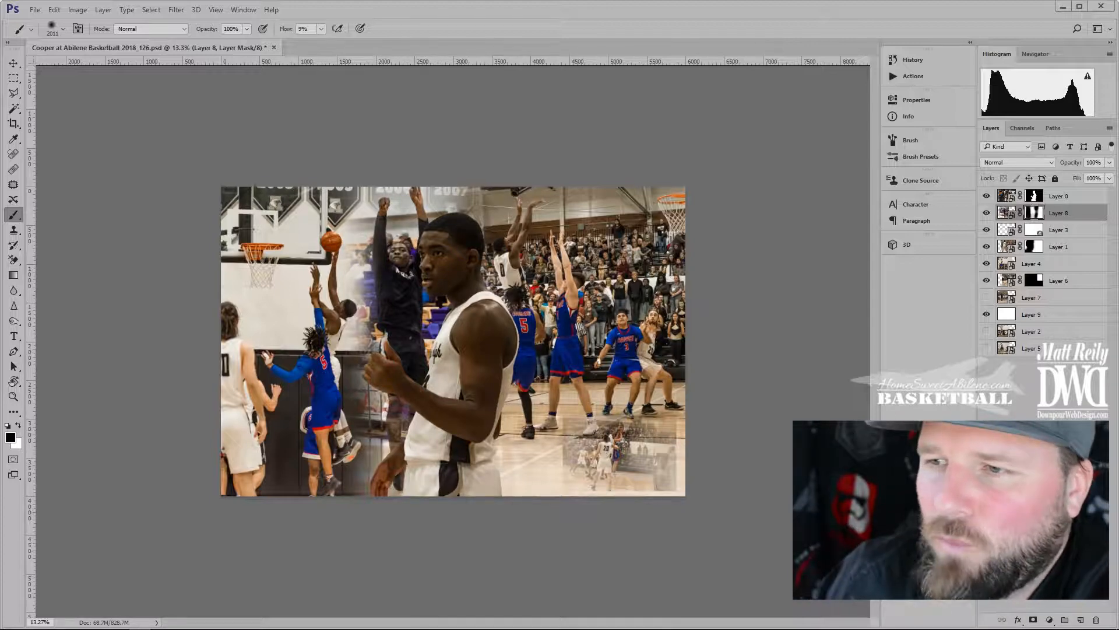
{"action": "key", "text": "x"}
{"action": "left_click", "coordinate": [380, 476]}
{"action": "left_click_drag", "start_coordinate": [445, 415], "coordinate": [392, 415]}
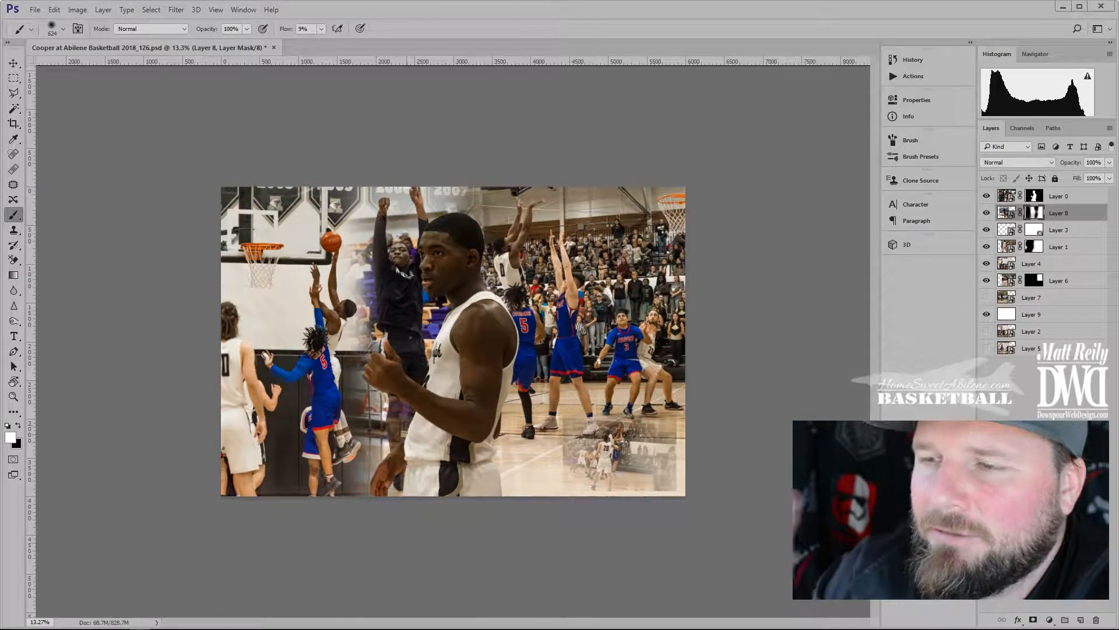
{"action": "scroll", "coordinate": [445, 297], "scroll_direction": "up", "scroll_amount": 5}
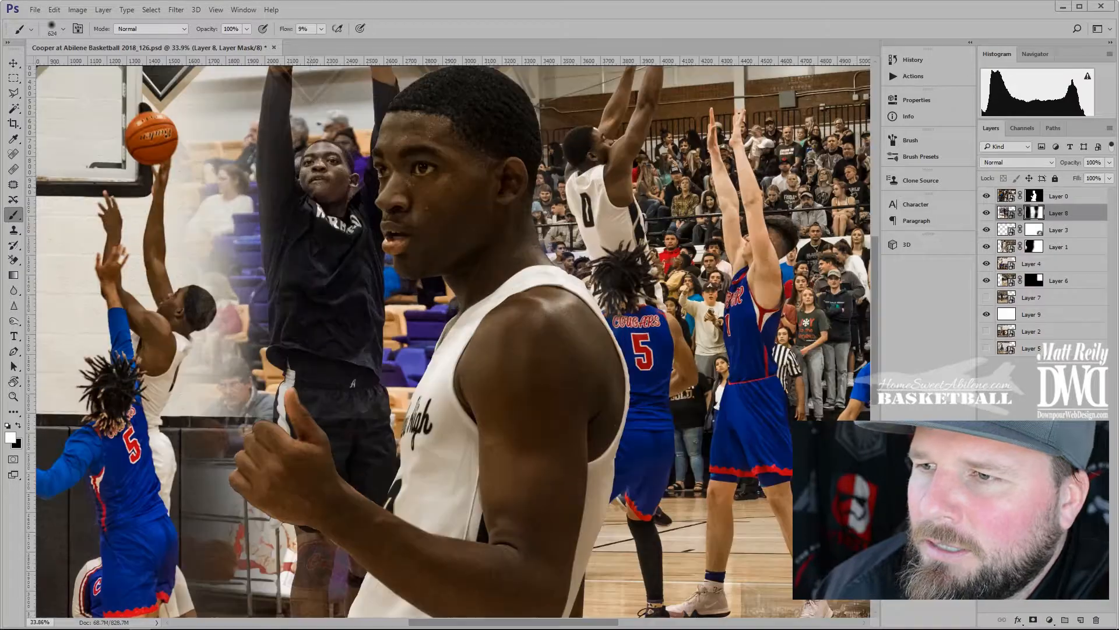
{"action": "scroll", "coordinate": [446, 274], "scroll_direction": "down", "scroll_amount": 4}
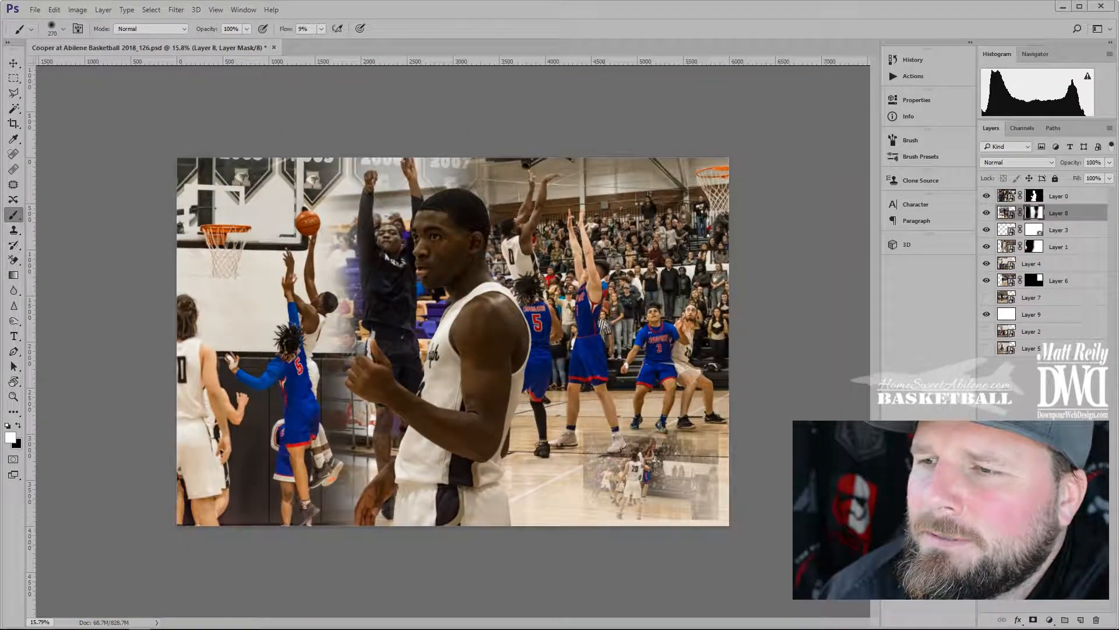
{"action": "scroll", "coordinate": [679, 513], "scroll_direction": "up", "scroll_amount": 7}
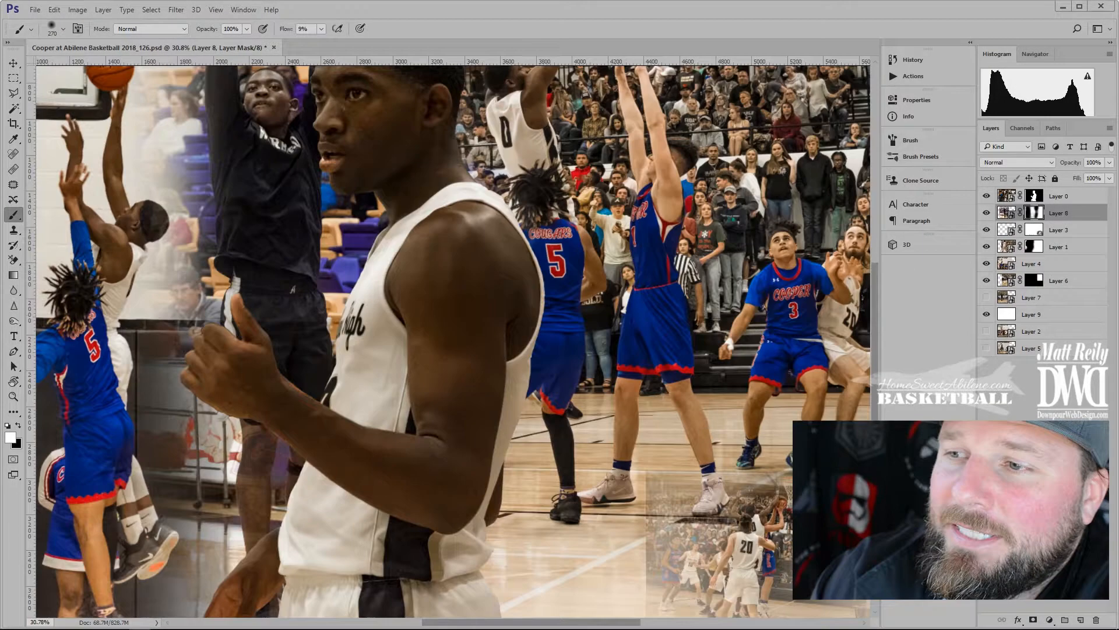
{"action": "scroll", "coordinate": [679, 512], "scroll_direction": "down", "scroll_amount": 3}
Scale the player #20 inset photo up to about 202%
{"action": "key", "text": "v"}
{"action": "left_click", "coordinate": [697, 521]}
{"action": "scroll", "coordinate": [679, 513], "scroll_direction": "down", "scroll_amount": 4}
{"action": "left_click_drag", "start_coordinate": [584, 430], "coordinate": [444, 337]}
{"action": "left_click_drag", "start_coordinate": [542, 423], "coordinate": [651, 426]}
Commit the enlarged photo and brush black on its mask to hide the left edge with a 1030 px brush
{"action": "key", "text": "Return"}
{"action": "left_click", "coordinate": [1034, 230]}
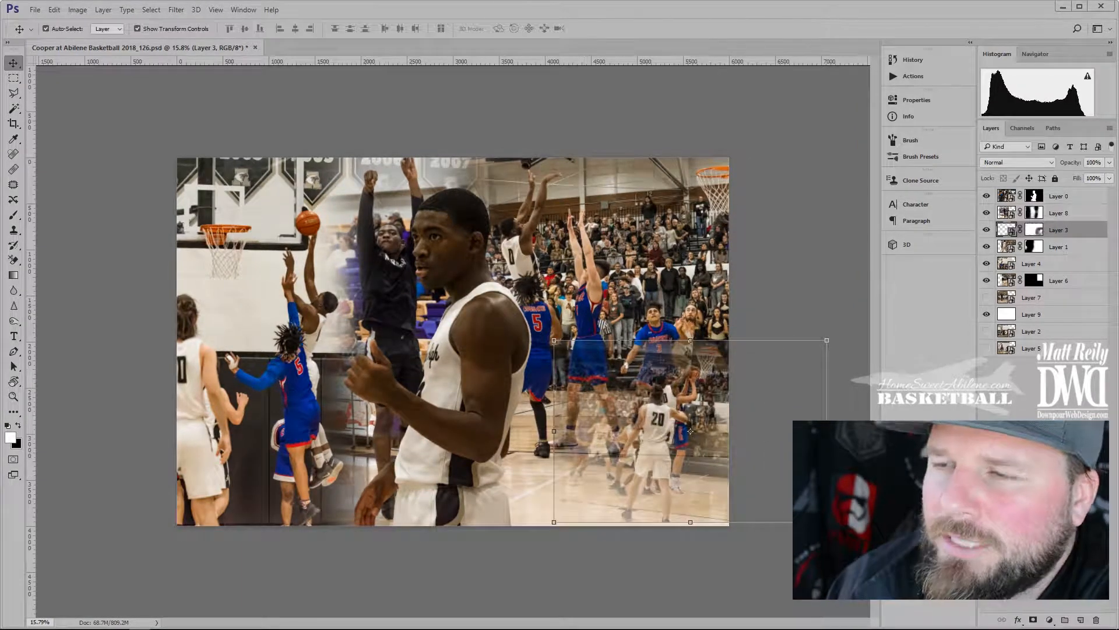
{"action": "key", "text": "b"}
{"action": "left_click_drag", "start_coordinate": [542, 440], "coordinate": [571, 367]}
{"action": "right_click", "coordinate": [636, 527], "text": "alt"}
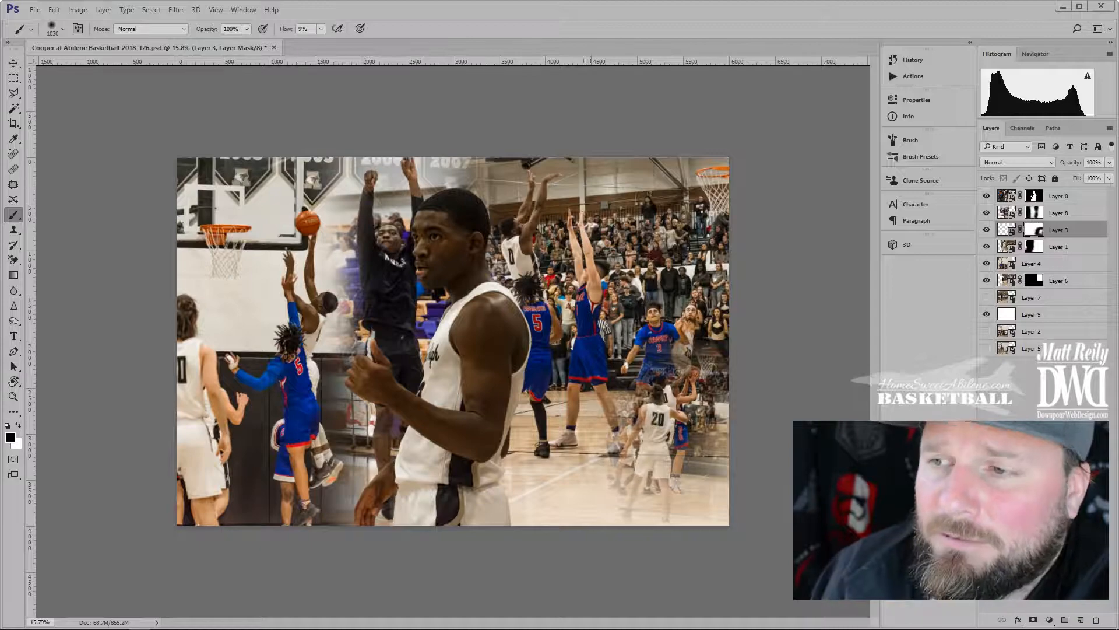
Move the player #20 photo to the lower left of the collage
{"action": "left_click_drag", "start_coordinate": [252, 431], "coordinate": [239, 432]}
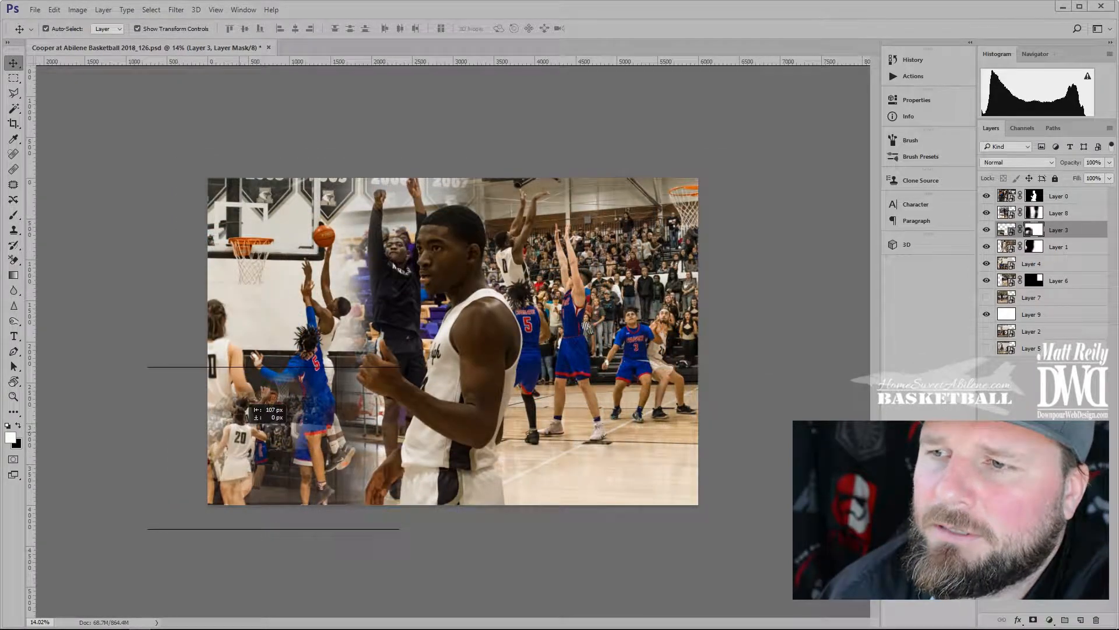
{"action": "left_click", "coordinate": [471, 560]}
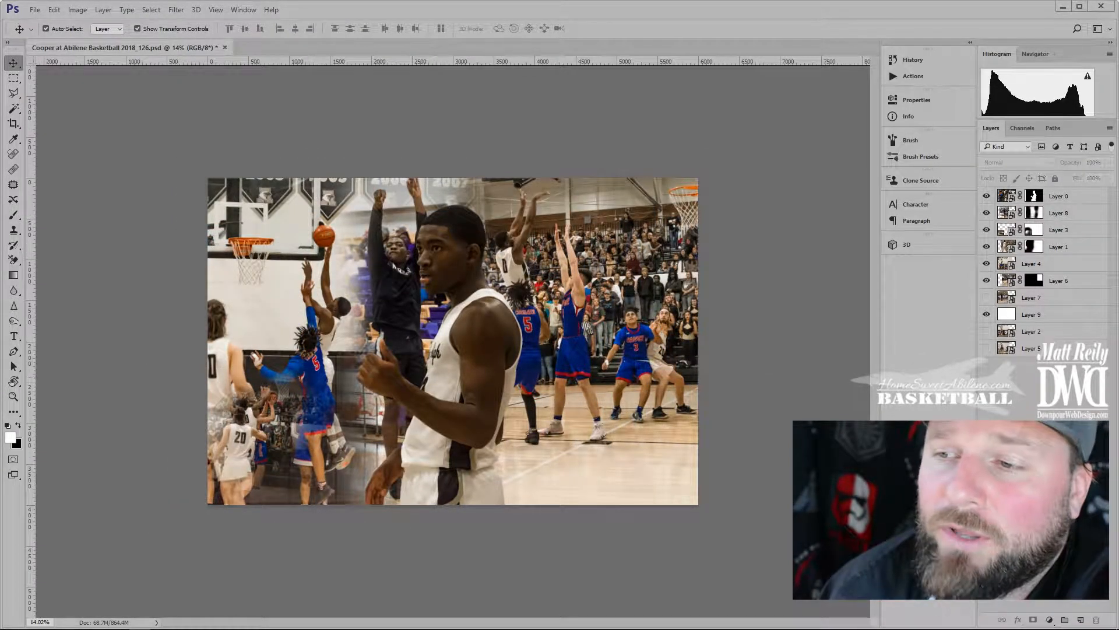
{"action": "left_click", "coordinate": [278, 439]}
Refine Layer 3's mask with the brush so its edges blend into the court
{"action": "scroll", "coordinate": [302, 404], "scroll_direction": "up", "scroll_amount": 9}
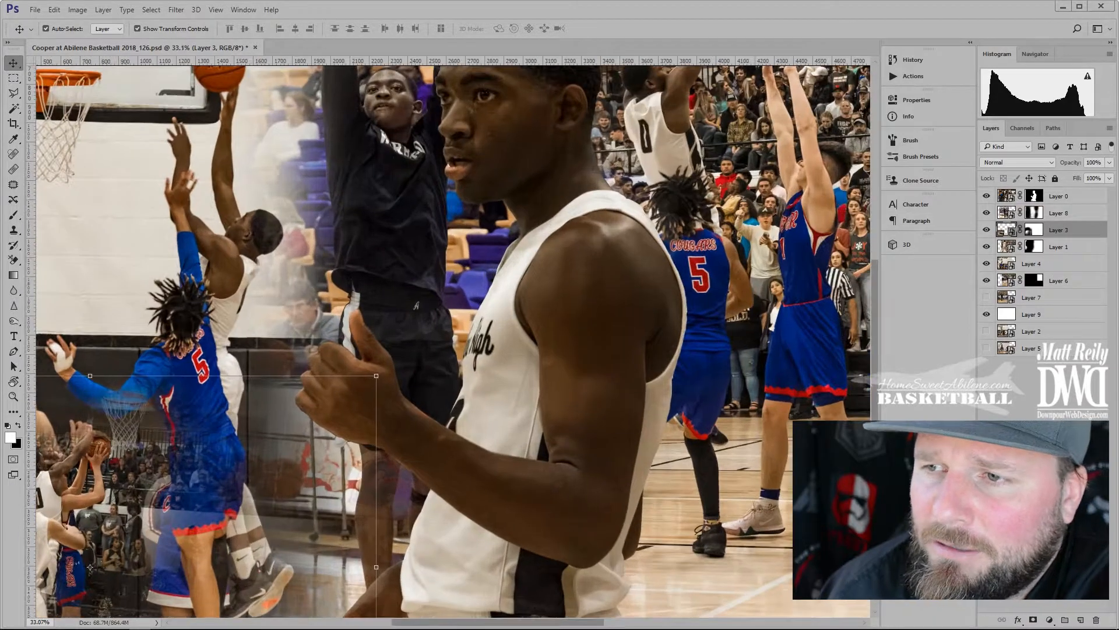
{"action": "key", "text": "b"}
{"action": "key", "text": "ctrl+backslash"}
{"action": "key", "text": "x"}
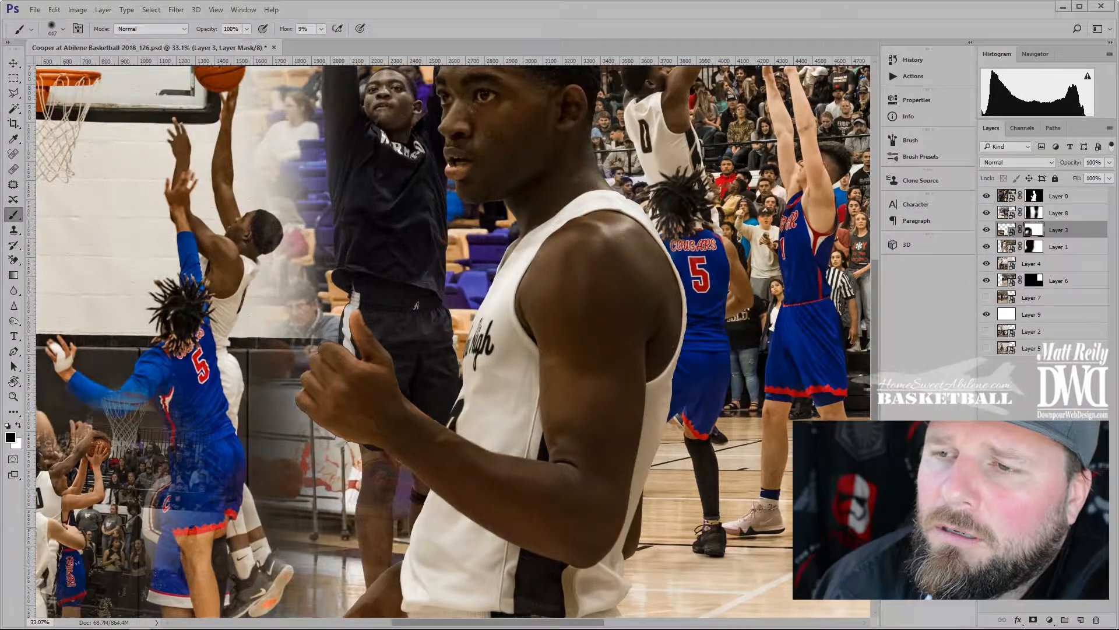
{"action": "scroll", "coordinate": [253, 516], "scroll_direction": "down", "scroll_amount": 9}
{"action": "scroll", "coordinate": [213, 499], "scroll_direction": "up", "scroll_amount": 12}
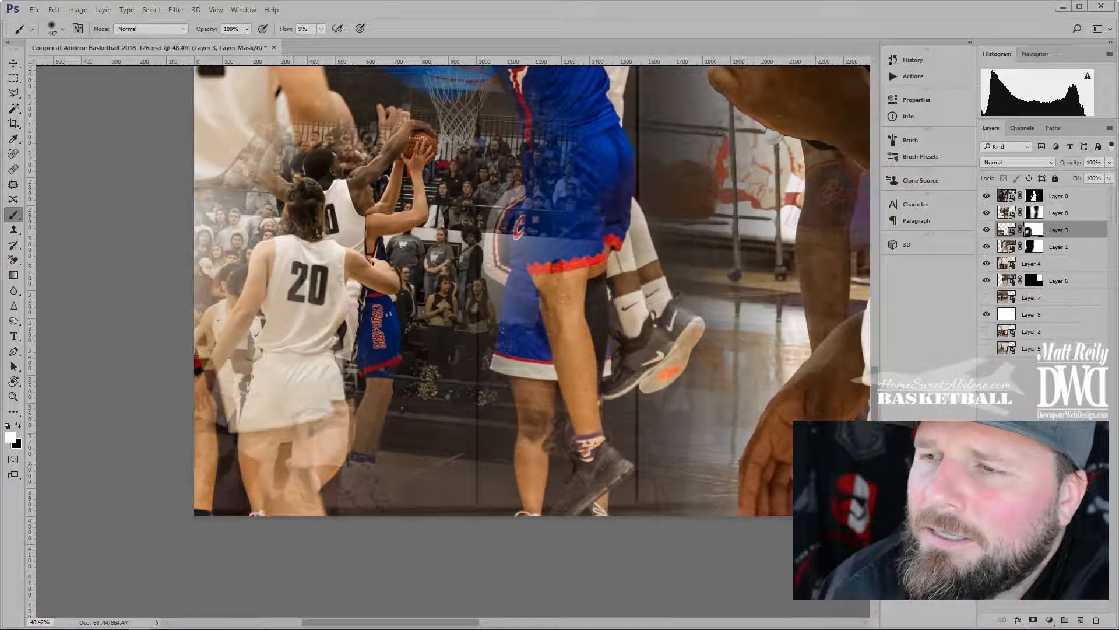
{"action": "scroll", "coordinate": [213, 500], "scroll_direction": "down", "scroll_amount": 8}
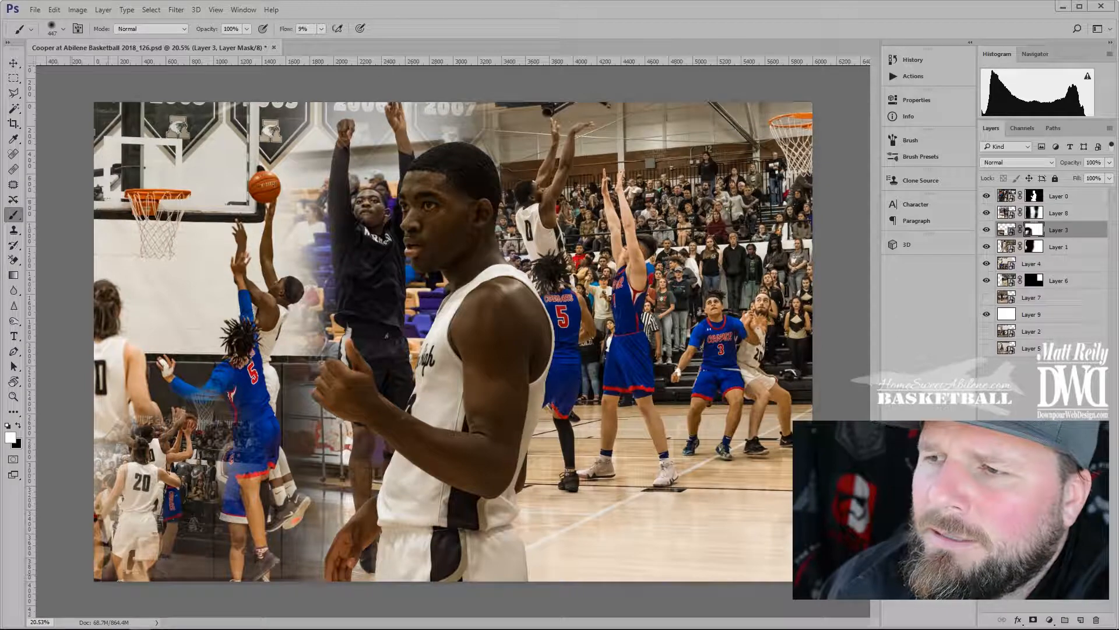
{"action": "scroll", "coordinate": [455, 344], "scroll_direction": "down", "scroll_amount": 2}
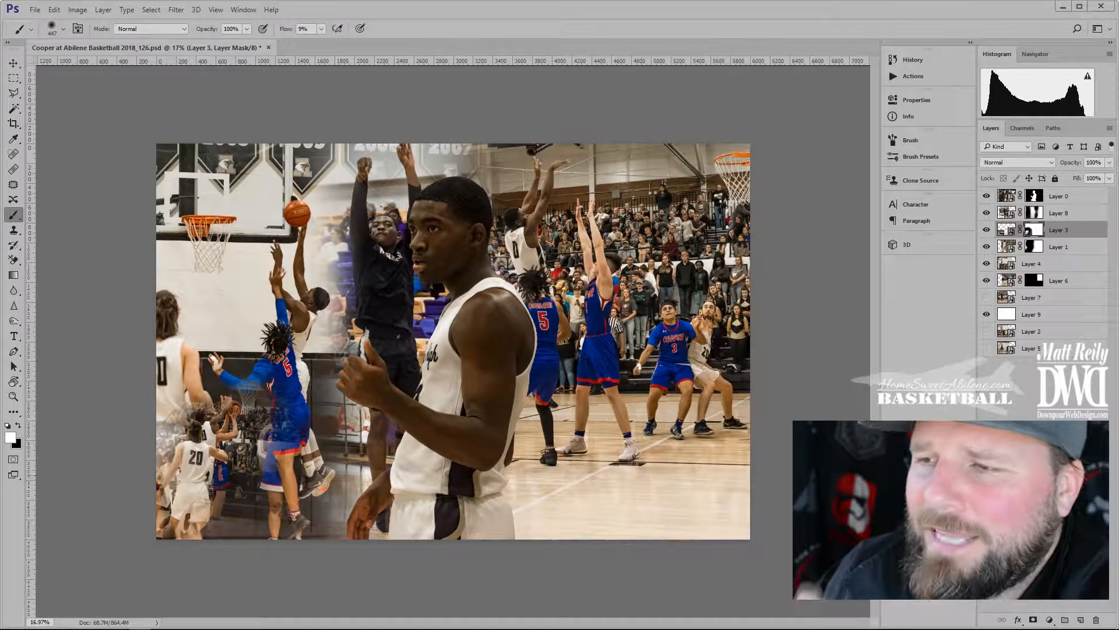
Add a 'CUFFY' text layer on the court above the main player's layer
{"action": "left_click", "coordinate": [1058, 196]}
{"action": "key", "text": "t"}
{"action": "left_click", "coordinate": [562, 504]}
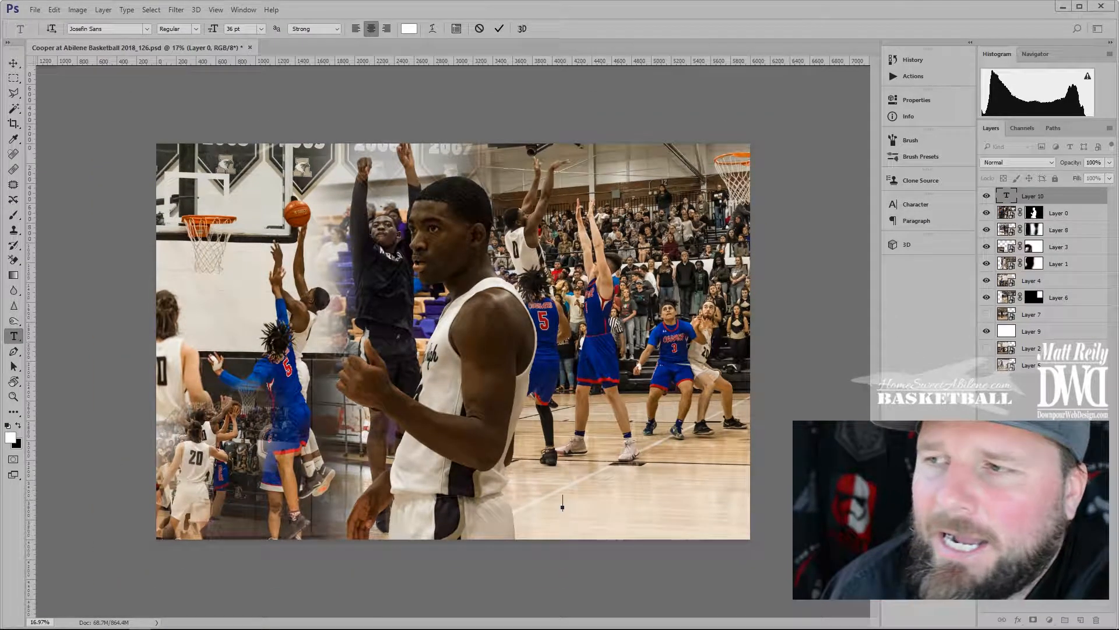
{"action": "key", "text": "ctrl+a"}
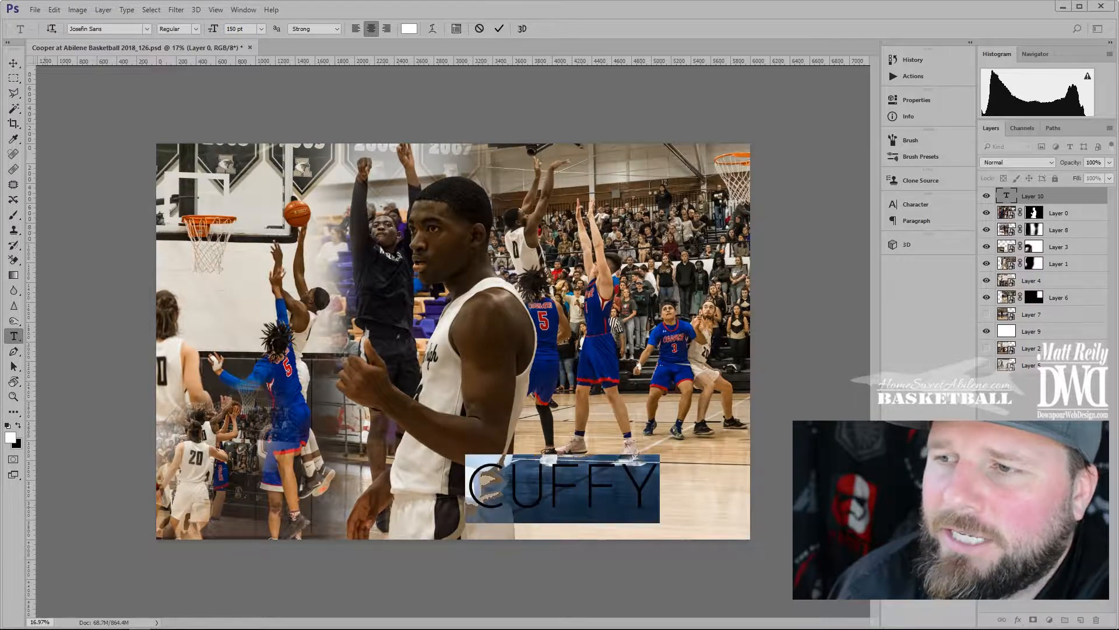
{"action": "key", "text": "ctrl+Return"}
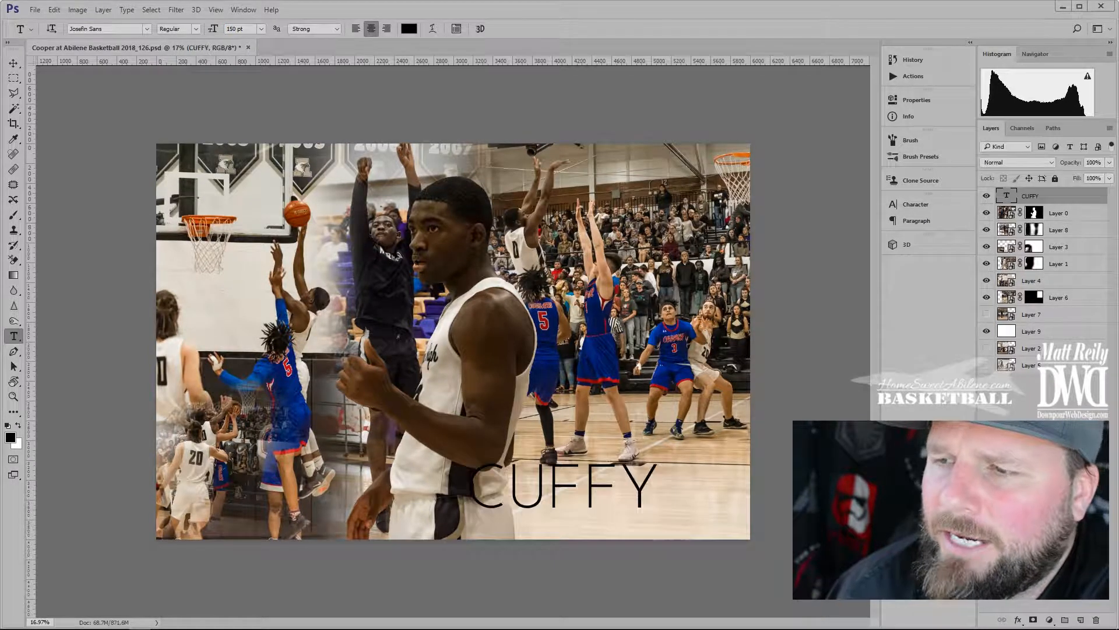
Make the CUFFY lettering Bold and turn it into a 3D extrusion, keeping the current workspace
{"action": "double_click", "coordinate": [529, 494]}
{"action": "left_click", "coordinate": [196, 28]}
{"action": "left_click", "coordinate": [172, 115]}
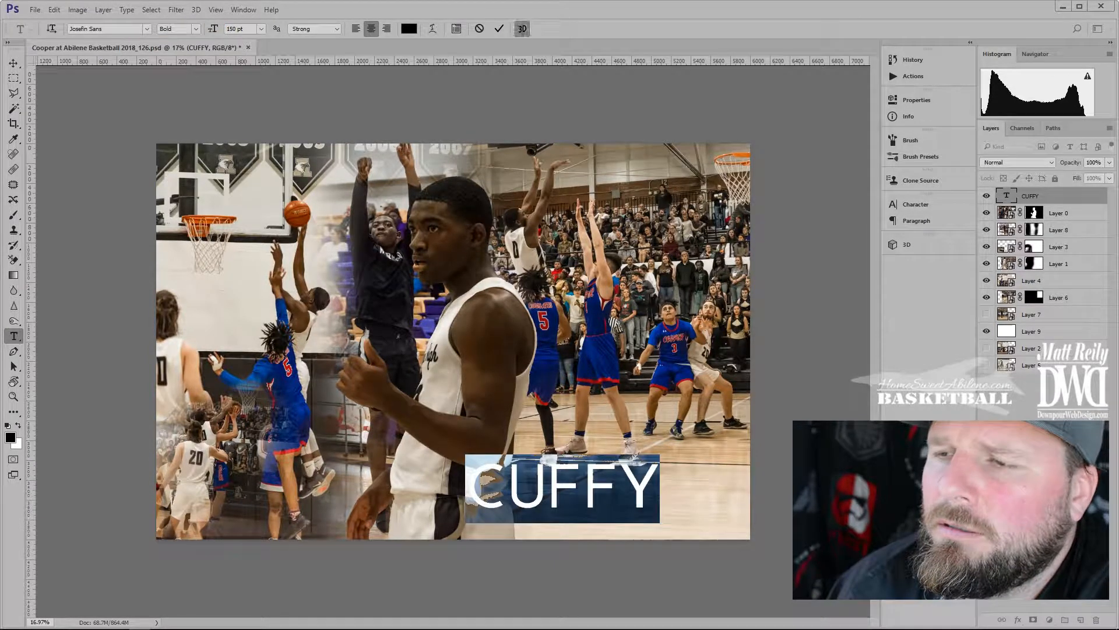
{"action": "left_click", "coordinate": [521, 29]}
{"action": "left_click", "coordinate": [585, 241]}
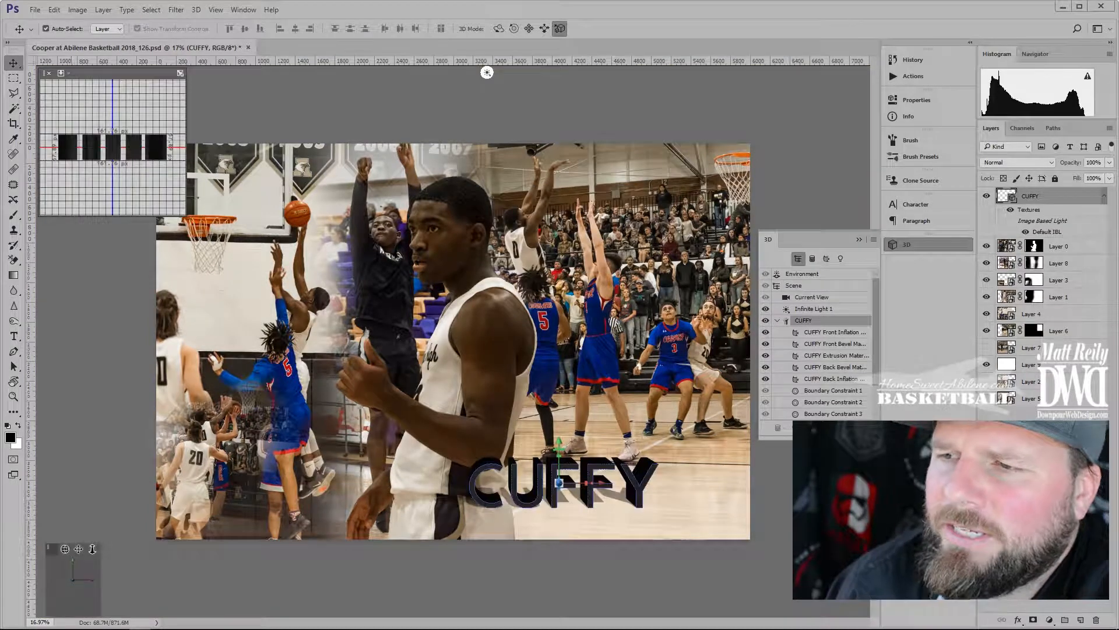
Tilt the 3D lettering and aim the Infinite Light toward the viewer to reshade it
{"action": "left_click_drag", "start_coordinate": [65, 548], "coordinate": [52, 540]}
{"action": "left_click", "coordinate": [419, 72]}
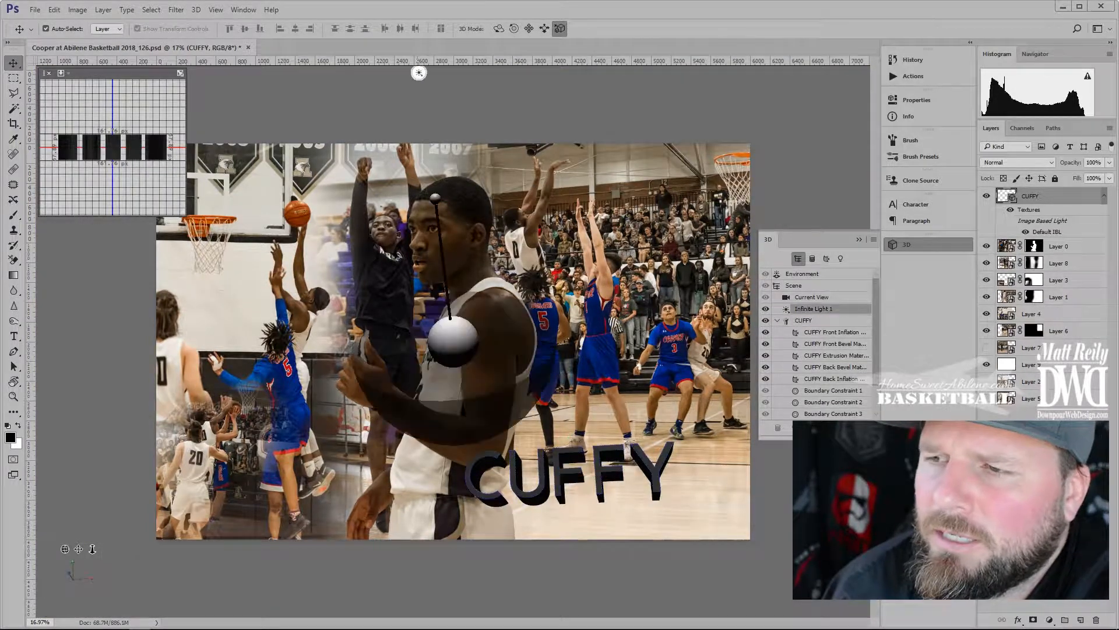
{"action": "mouse_move", "coordinate": [441, 207]}
{"action": "left_mouse_down"}
{"action": "mouse_move", "coordinate": [373, 373]}
{"action": "mouse_move", "coordinate": [408, 349]}
{"action": "mouse_move", "coordinate": [434, 233]}
{"action": "mouse_move", "coordinate": [371, 244]}
{"action": "left_mouse_up"}
{"action": "mouse_move", "coordinate": [440, 322]}
{"action": "left_mouse_down"}
{"action": "mouse_move", "coordinate": [452, 333]}
{"action": "mouse_move", "coordinate": [390, 340]}
{"action": "left_mouse_up"}
Convert the 3D lettering to a smart object and move it to the lower right
{"action": "right_click", "coordinate": [1049, 197]}
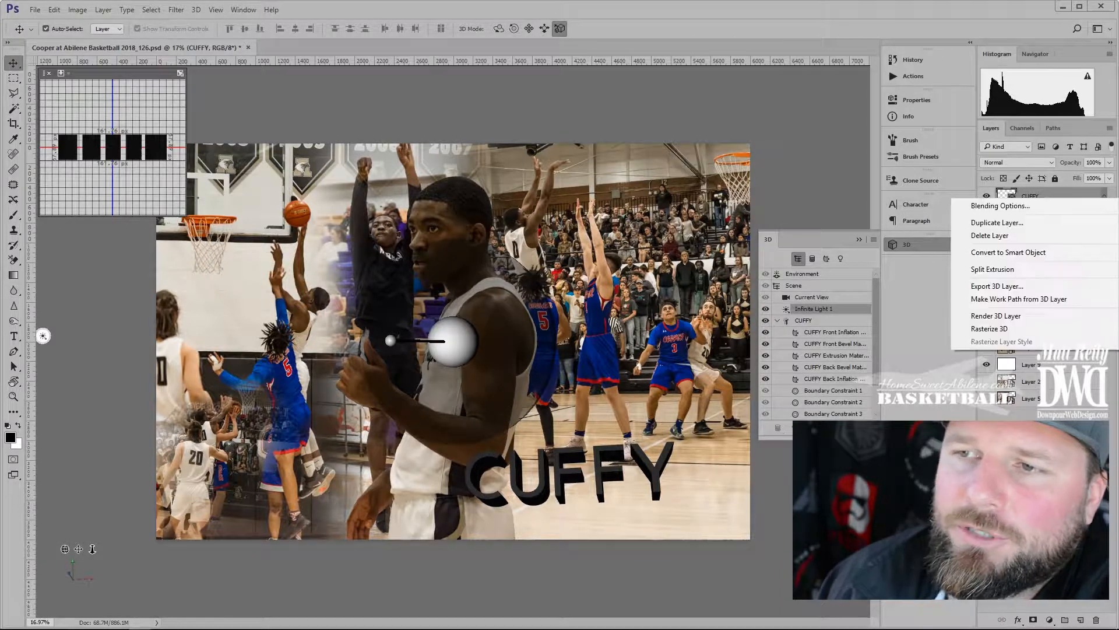
{"action": "left_click", "coordinate": [1017, 252]}
{"action": "left_click_drag", "start_coordinate": [569, 474], "coordinate": [632, 493]}
{"action": "left_click_drag", "start_coordinate": [664, 452], "coordinate": [676, 454]}
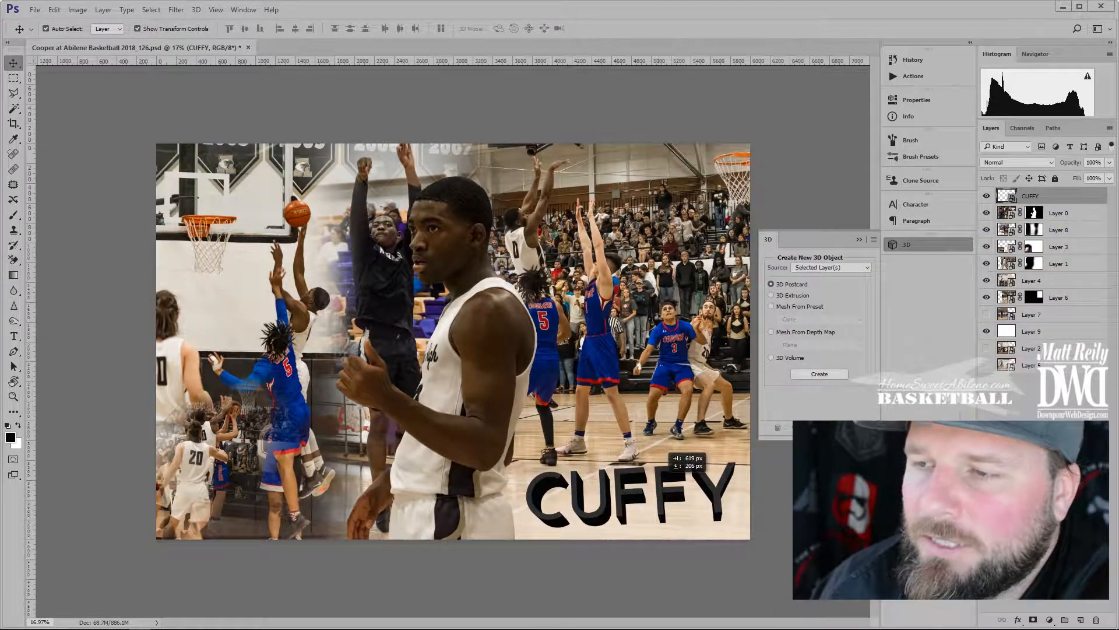
Scale the lettering to about 79% and settle it on the court floor
{"action": "key", "text": "ctrl+t"}
{"action": "left_click_drag", "start_coordinate": [231, 560], "coordinate": [357, 475]}
{"action": "left_click_drag", "start_coordinate": [604, 430], "coordinate": [559, 508]}
{"action": "key", "text": "Return"}
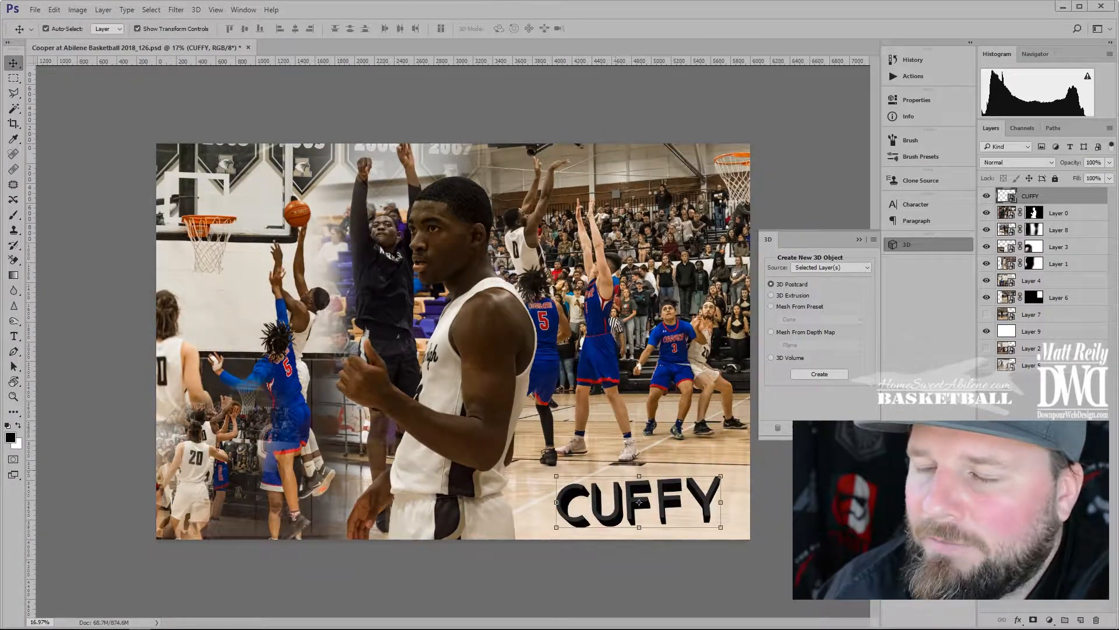
{"action": "scroll", "coordinate": [536, 419], "scroll_direction": "up", "scroll_amount": 6}
{"action": "left_click_drag", "start_coordinate": [689, 507], "coordinate": [344, 310]}
{"action": "key", "text": "t"}
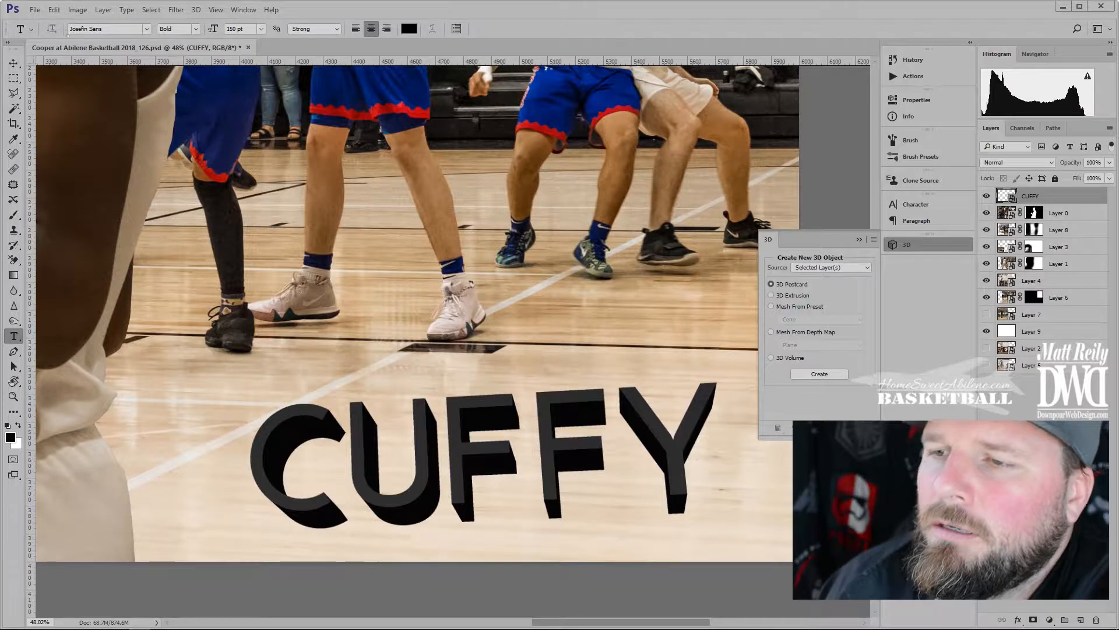
{"action": "left_click", "coordinate": [303, 373]}
{"action": "key", "text": "ctrl+a"}
{"action": "left_click", "coordinate": [499, 29]}
{"action": "key", "text": "v"}
{"action": "left_click_drag", "start_coordinate": [328, 356], "coordinate": [367, 399]}
{"action": "scroll", "coordinate": [366, 399], "scroll_direction": "down", "scroll_amount": 6}
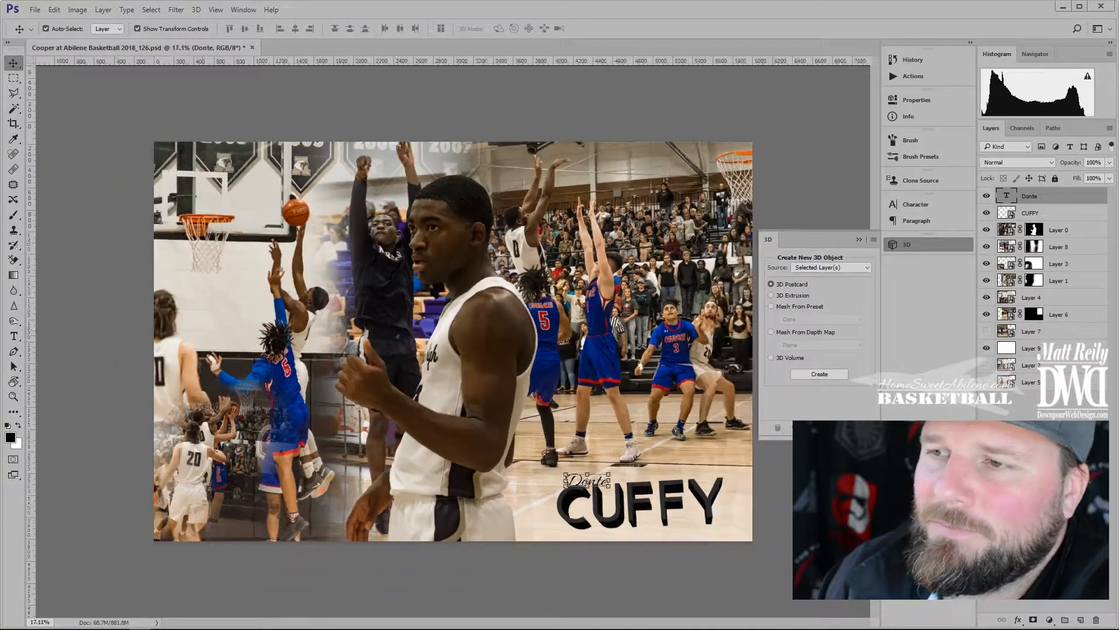
{"action": "left_click", "coordinate": [858, 239]}
{"action": "left_click", "coordinate": [466, 111]}
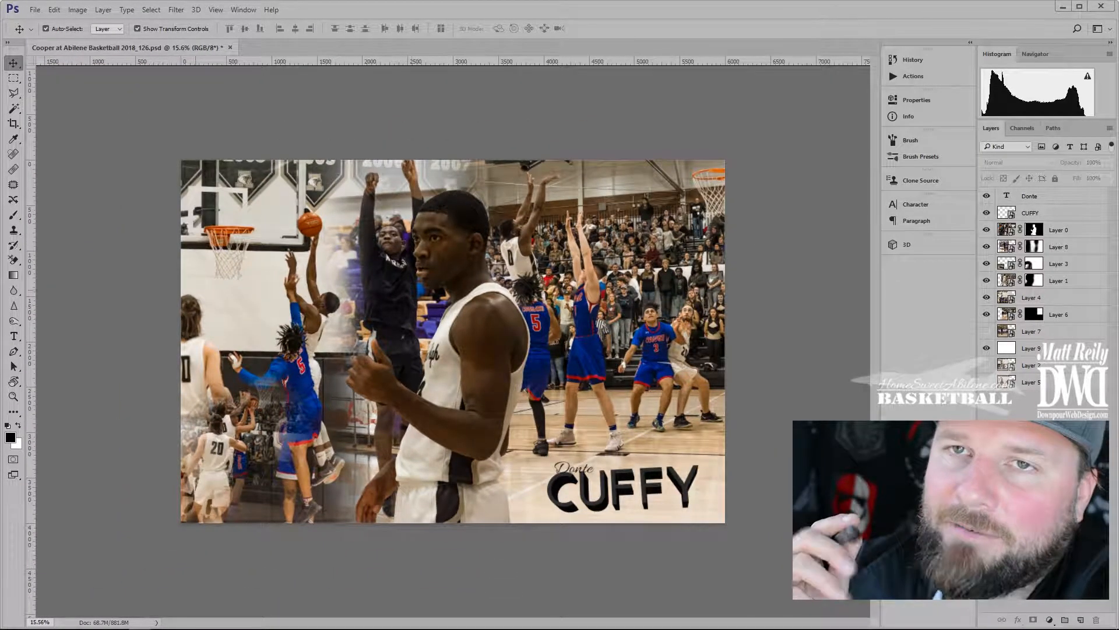
Select Layer 8, set a hard brush of about 10–21 px, and zoom in on the raised fist
{"action": "left_click", "coordinate": [386, 267]}
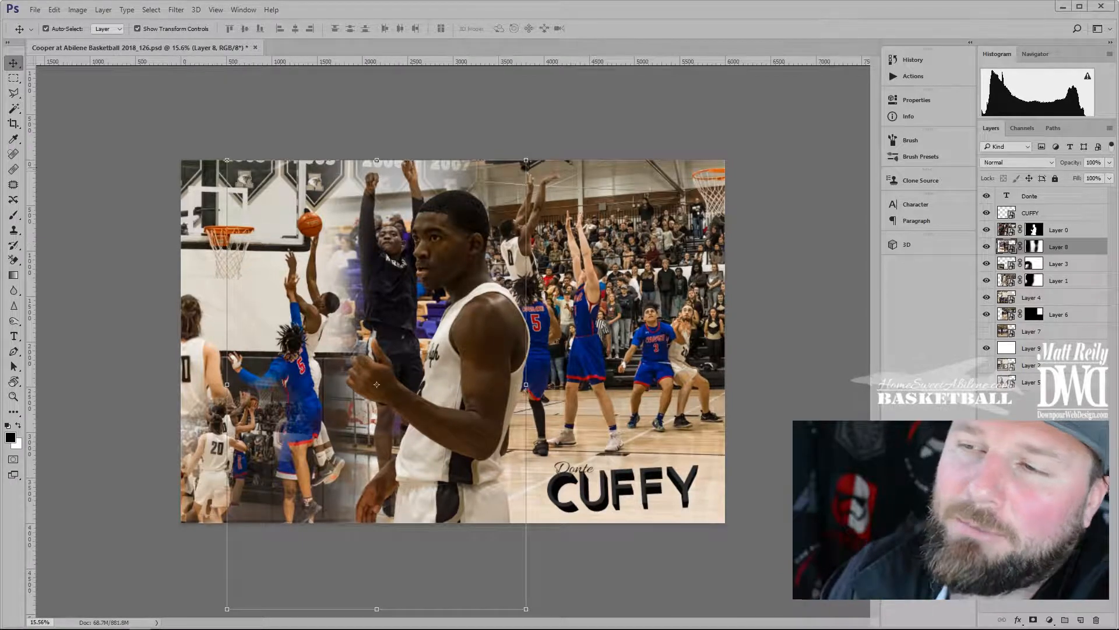
{"action": "scroll", "coordinate": [376, 384], "scroll_direction": "up", "scroll_amount": 6}
{"action": "key", "text": "b"}
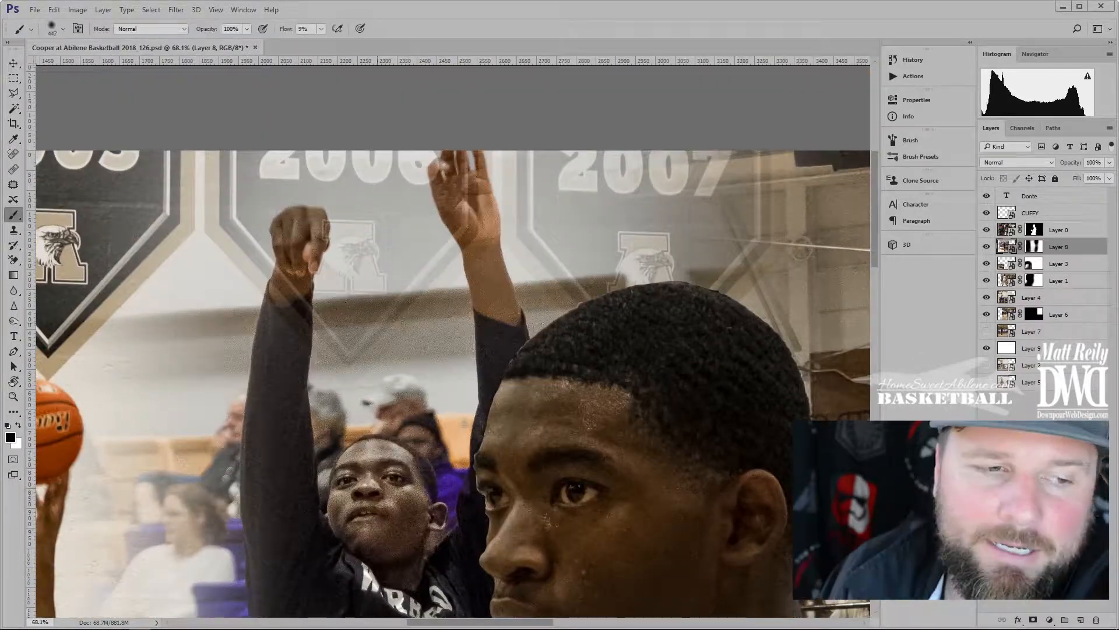
{"action": "mouse_move", "coordinate": [265, 266]}
{"action": "left_mouse_down"}
{"action": "mouse_move", "coordinate": [262, 350]}
{"action": "mouse_move", "coordinate": [163, 359]}
{"action": "left_mouse_up"}
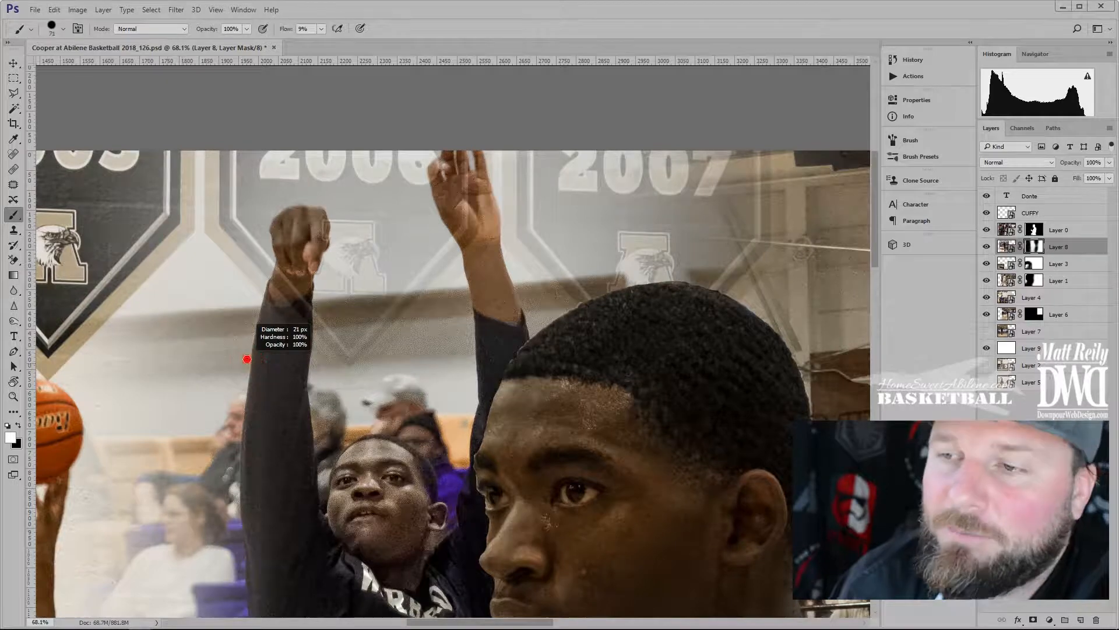
{"action": "right_click", "coordinate": [241, 296]}
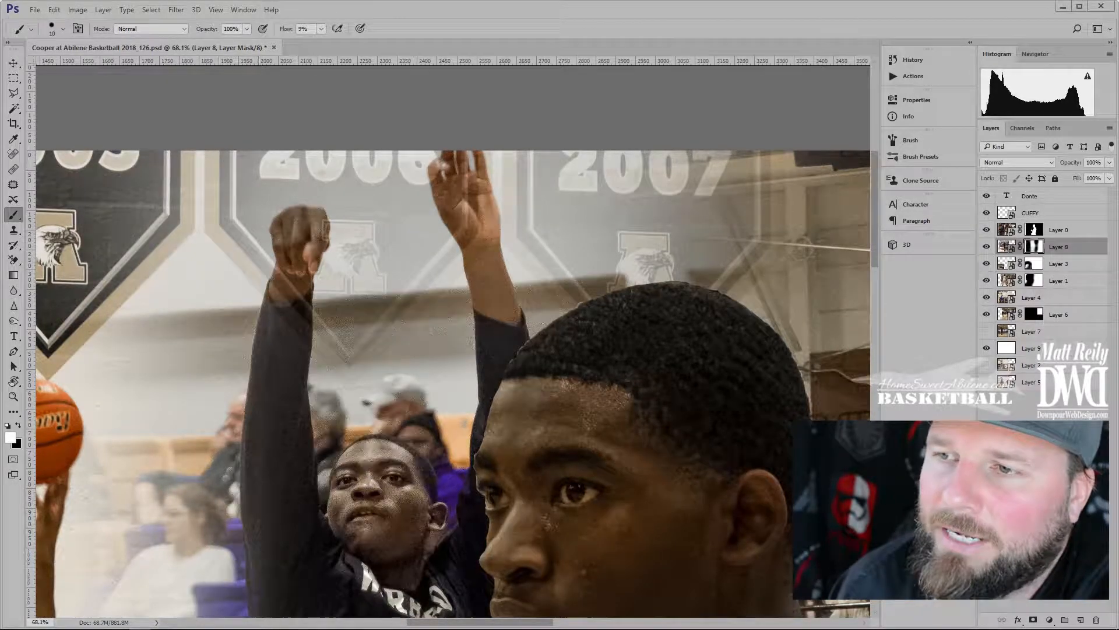
{"action": "left_click_drag", "start_coordinate": [264, 206], "coordinate": [444, 111]}
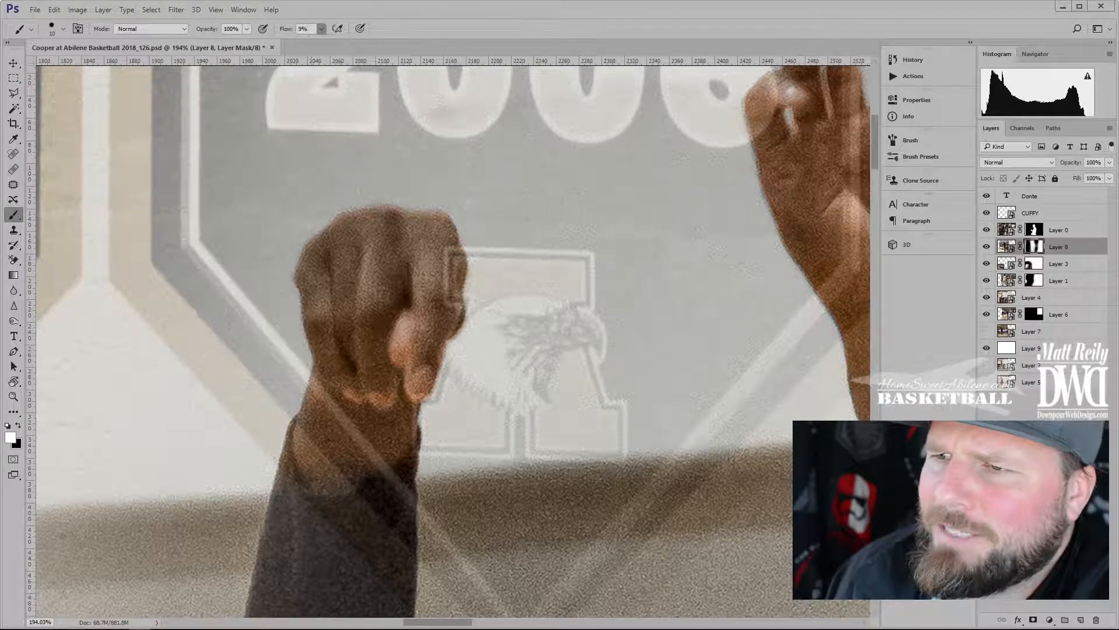
Paint the white outline along the shoulder, jersey, strap and beside the face
{"action": "scroll", "coordinate": [452, 338], "scroll_direction": "down", "scroll_amount": 3}
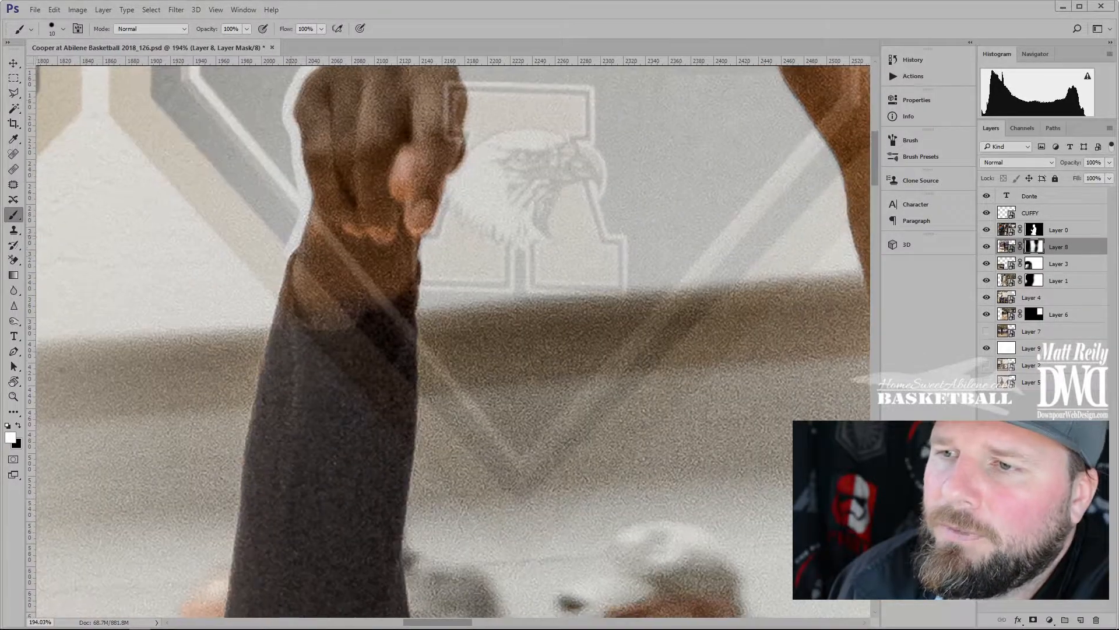
{"action": "scroll", "coordinate": [241, 432], "scroll_direction": "down", "scroll_amount": 3}
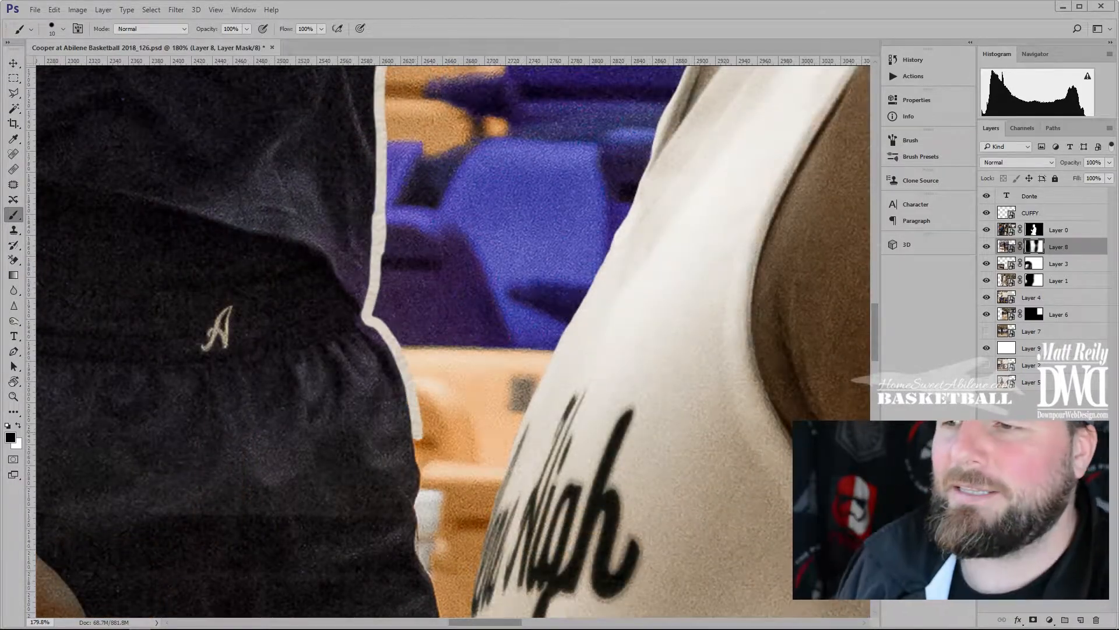
{"action": "left_click_drag", "start_coordinate": [445, 560], "coordinate": [368, 169]}
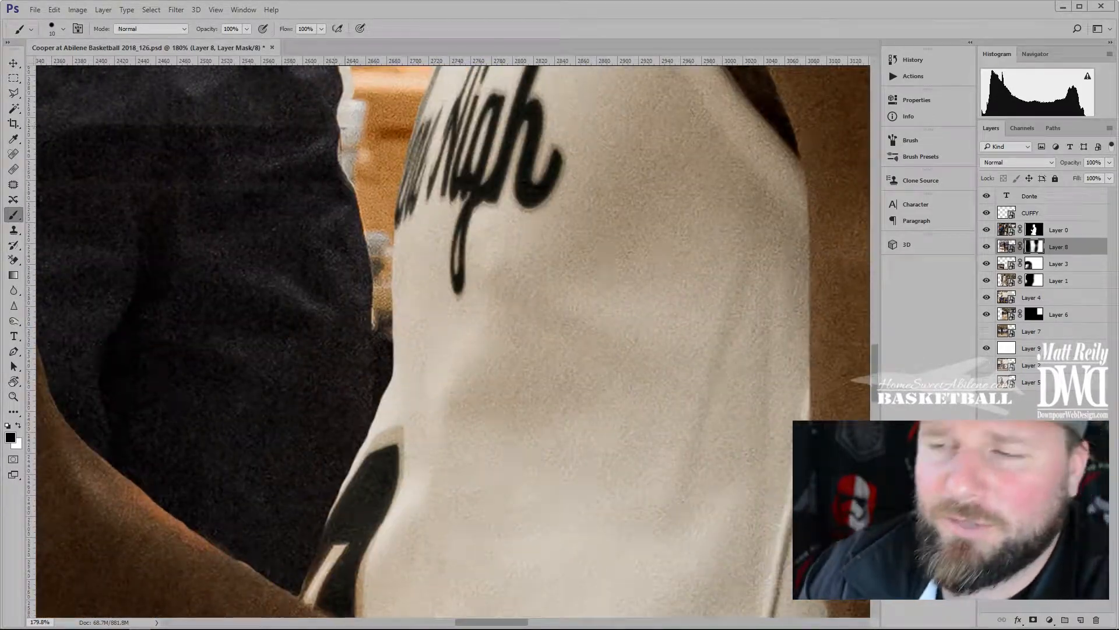
{"action": "left_click_drag", "start_coordinate": [373, 577], "coordinate": [534, 88]}
{"action": "left_click_drag", "start_coordinate": [312, 359], "coordinate": [345, 230]}
{"action": "left_click_drag", "start_coordinate": [345, 231], "coordinate": [341, 276]}
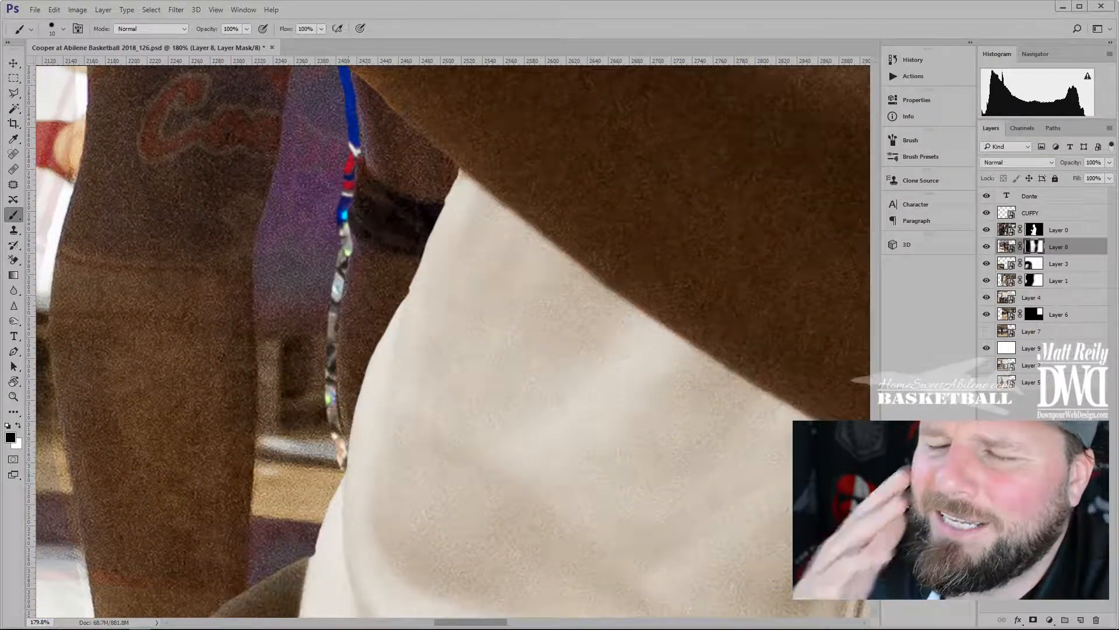
{"action": "left_click_drag", "start_coordinate": [396, 329], "coordinate": [389, 433]}
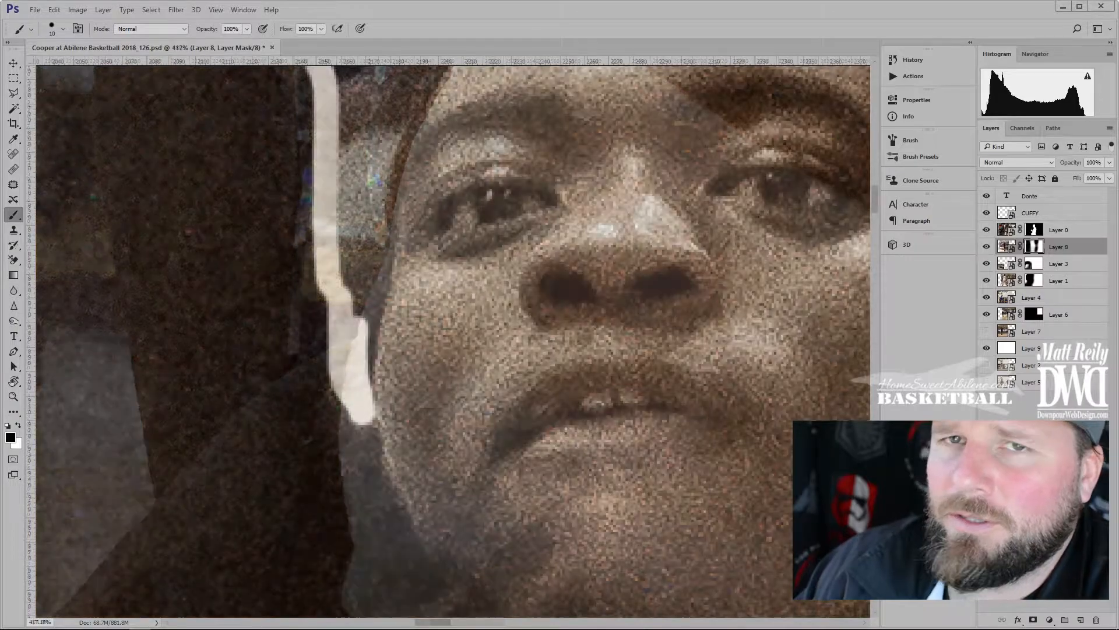
{"action": "mouse_move", "coordinate": [358, 315]}
{"action": "left_mouse_down"}
{"action": "mouse_move", "coordinate": [375, 137]}
{"action": "mouse_move", "coordinate": [402, 93]}
{"action": "left_mouse_up"}
{"action": "left_click_drag", "start_coordinate": [366, 342], "coordinate": [365, 389]}
Trace the white outline over the head, around the ear and down the neck
{"action": "mouse_move", "coordinate": [466, 204]}
{"action": "left_mouse_down"}
{"action": "mouse_move", "coordinate": [294, 455]}
{"action": "mouse_move", "coordinate": [318, 420]}
{"action": "left_mouse_up"}
{"action": "mouse_move", "coordinate": [423, 143]}
{"action": "left_mouse_down"}
{"action": "mouse_move", "coordinate": [344, 193]}
{"action": "mouse_move", "coordinate": [245, 317]}
{"action": "left_mouse_up"}
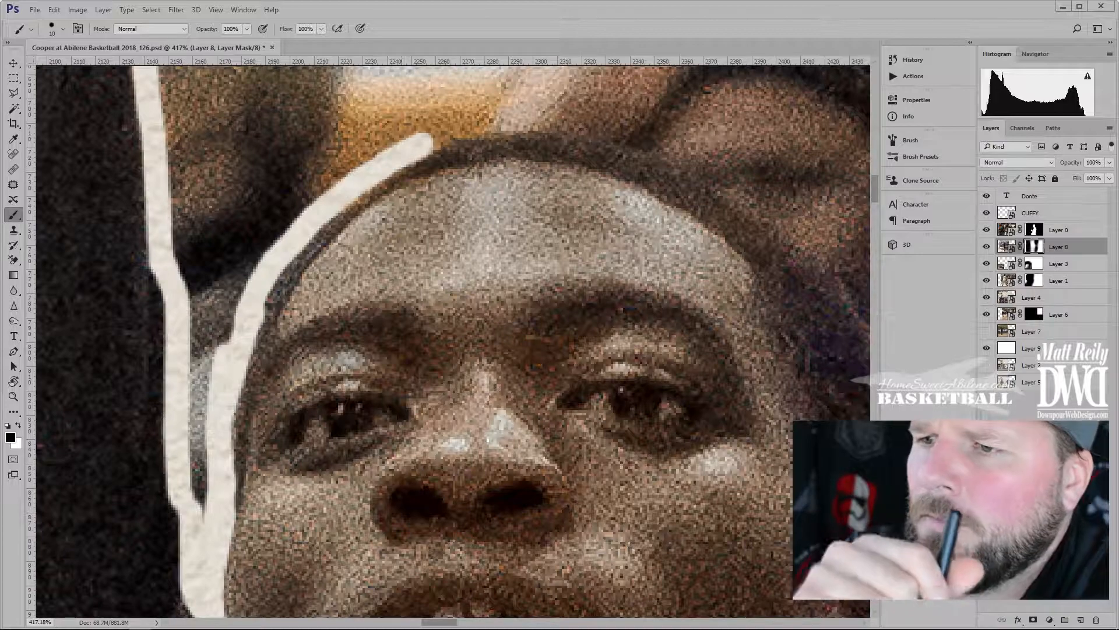
{"action": "mouse_move", "coordinate": [519, 291]}
{"action": "left_mouse_down"}
{"action": "mouse_move", "coordinate": [417, 325]}
{"action": "mouse_move", "coordinate": [411, 337]}
{"action": "left_mouse_up"}
{"action": "mouse_move", "coordinate": [318, 187]}
{"action": "left_mouse_down"}
{"action": "mouse_move", "coordinate": [401, 168]}
{"action": "mouse_move", "coordinate": [483, 166]}
{"action": "mouse_move", "coordinate": [567, 196]}
{"action": "mouse_move", "coordinate": [594, 217]}
{"action": "left_mouse_up"}
{"action": "mouse_move", "coordinate": [546, 214]}
{"action": "left_mouse_down"}
{"action": "mouse_move", "coordinate": [425, 172]}
{"action": "mouse_move", "coordinate": [568, 231]}
{"action": "mouse_move", "coordinate": [670, 373]}
{"action": "mouse_move", "coordinate": [681, 434]}
{"action": "left_mouse_up"}
{"action": "mouse_move", "coordinate": [637, 376]}
{"action": "left_mouse_down"}
{"action": "mouse_move", "coordinate": [563, 228]}
{"action": "mouse_move", "coordinate": [479, 112]}
{"action": "left_mouse_up"}
{"action": "mouse_move", "coordinate": [524, 175]}
{"action": "left_mouse_down"}
{"action": "mouse_move", "coordinate": [528, 277]}
{"action": "mouse_move", "coordinate": [570, 291]}
{"action": "mouse_move", "coordinate": [596, 382]}
{"action": "mouse_move", "coordinate": [592, 405]}
{"action": "left_mouse_up"}
{"action": "left_click_drag", "start_coordinate": [536, 455], "coordinate": [566, 278]}
{"action": "mouse_move", "coordinate": [511, 300]}
{"action": "left_mouse_down"}
{"action": "mouse_move", "coordinate": [490, 368]}
{"action": "mouse_move", "coordinate": [615, 297]}
{"action": "mouse_move", "coordinate": [589, 290]}
{"action": "mouse_move", "coordinate": [518, 349]}
{"action": "mouse_move", "coordinate": [512, 373]}
{"action": "left_mouse_up"}
{"action": "left_click_drag", "start_coordinate": [537, 339], "coordinate": [395, 469]}
{"action": "mouse_move", "coordinate": [522, 190]}
{"action": "left_mouse_down"}
{"action": "mouse_move", "coordinate": [511, 233]}
{"action": "mouse_move", "coordinate": [517, 366]}
{"action": "mouse_move", "coordinate": [466, 487]}
{"action": "left_mouse_up"}
{"action": "left_click_drag", "start_coordinate": [536, 166], "coordinate": [484, 285]}
{"action": "left_click_drag", "start_coordinate": [567, 240], "coordinate": [491, 548]}
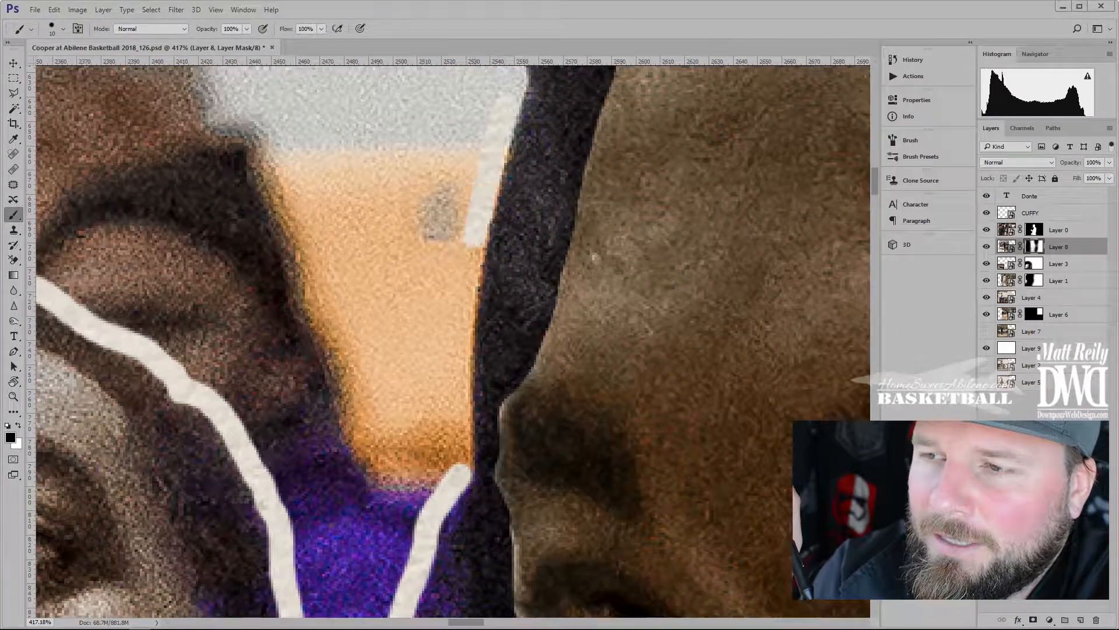
{"action": "mouse_move", "coordinate": [482, 212]}
{"action": "left_mouse_down"}
{"action": "mouse_move", "coordinate": [460, 311]}
{"action": "mouse_move", "coordinate": [463, 455]}
{"action": "left_mouse_up"}
Continue the outline strokes down successive edge sections to the lower line
{"action": "left_click_drag", "start_coordinate": [527, 153], "coordinate": [468, 536]}
{"action": "left_click_drag", "start_coordinate": [438, 168], "coordinate": [454, 471]}
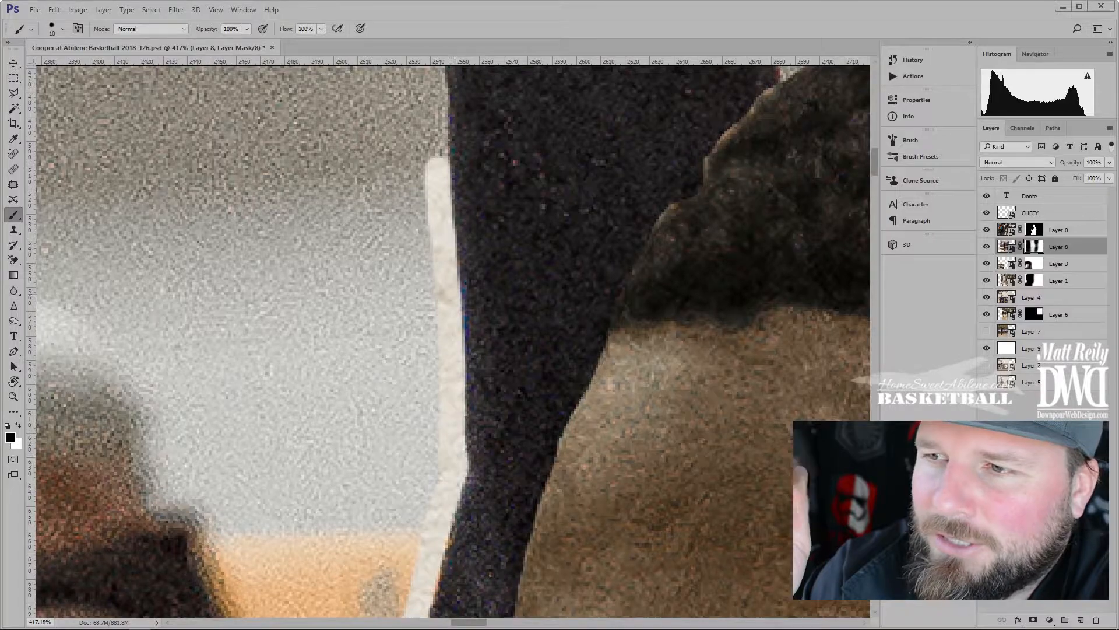
{"action": "left_click_drag", "start_coordinate": [506, 163], "coordinate": [515, 528]}
{"action": "left_click_drag", "start_coordinate": [420, 199], "coordinate": [447, 531]}
{"action": "mouse_move", "coordinate": [496, 216]}
{"action": "left_mouse_down"}
{"action": "mouse_move", "coordinate": [529, 503]}
{"action": "mouse_move", "coordinate": [528, 488]}
{"action": "left_mouse_up"}
{"action": "left_click_drag", "start_coordinate": [387, 175], "coordinate": [455, 464]}
{"action": "left_click_drag", "start_coordinate": [414, 140], "coordinate": [547, 564]}
Outline the hand, thumb, fingers, forearm and sleeve, then zoom out to the whole collage
{"action": "mouse_move", "coordinate": [340, 261]}
{"action": "left_mouse_down"}
{"action": "mouse_move", "coordinate": [408, 429]}
{"action": "mouse_move", "coordinate": [520, 600]}
{"action": "left_mouse_up"}
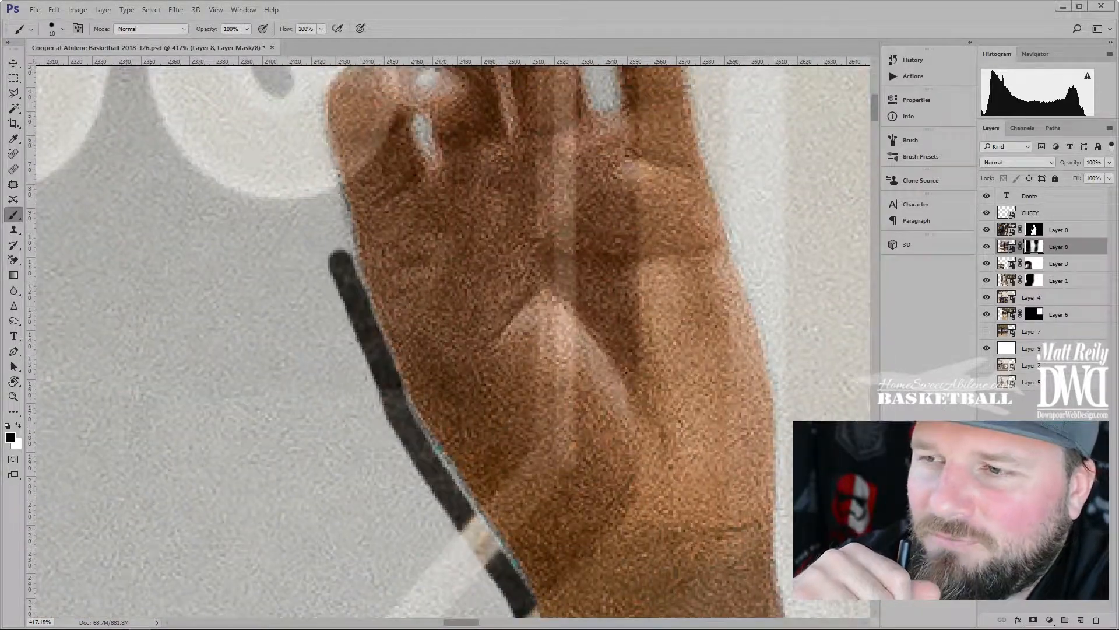
{"action": "left_click_drag", "start_coordinate": [428, 175], "coordinate": [467, 277]}
{"action": "left_click_drag", "start_coordinate": [394, 141], "coordinate": [377, 360]}
{"action": "left_click_drag", "start_coordinate": [401, 96], "coordinate": [393, 230]}
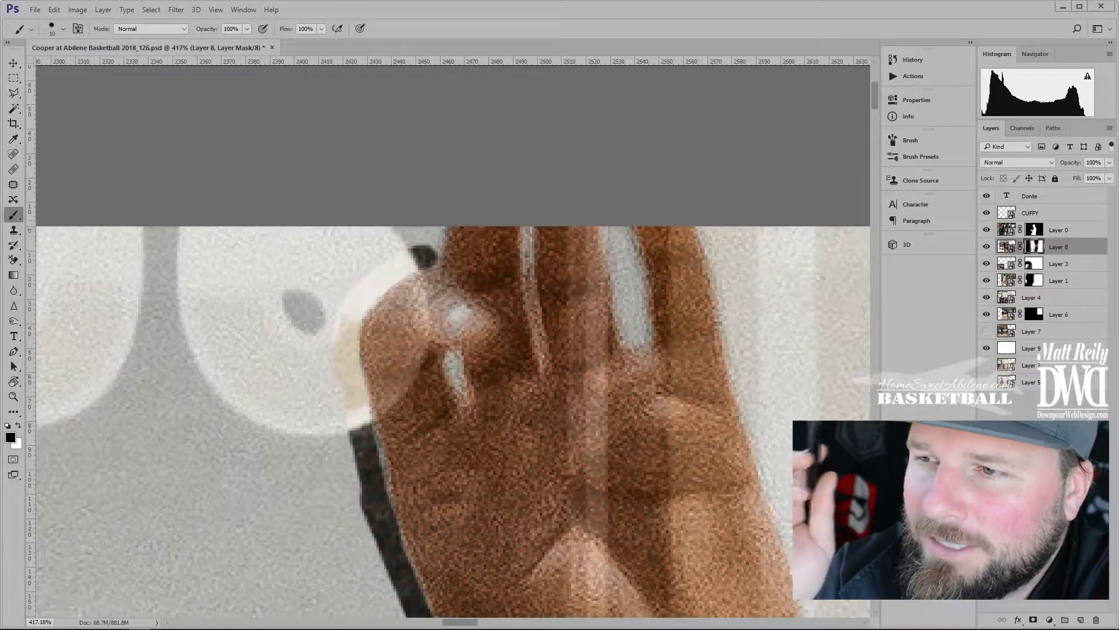
{"action": "left_click_drag", "start_coordinate": [618, 228], "coordinate": [638, 345]}
{"action": "left_click_drag", "start_coordinate": [641, 239], "coordinate": [370, 210]}
{"action": "mouse_move", "coordinate": [454, 205]}
{"action": "left_mouse_down"}
{"action": "mouse_move", "coordinate": [479, 362]}
{"action": "mouse_move", "coordinate": [518, 491]}
{"action": "left_mouse_up"}
{"action": "mouse_move", "coordinate": [522, 495]}
{"action": "left_mouse_down"}
{"action": "mouse_move", "coordinate": [420, 220]}
{"action": "mouse_move", "coordinate": [399, 198]}
{"action": "left_mouse_up"}
{"action": "mouse_move", "coordinate": [399, 201]}
{"action": "left_mouse_down"}
{"action": "mouse_move", "coordinate": [419, 278]}
{"action": "mouse_move", "coordinate": [444, 546]}
{"action": "mouse_move", "coordinate": [395, 344]}
{"action": "mouse_move", "coordinate": [486, 582]}
{"action": "left_mouse_up"}
{"action": "mouse_move", "coordinate": [486, 582]}
{"action": "left_mouse_down"}
{"action": "mouse_move", "coordinate": [423, 273]}
{"action": "mouse_move", "coordinate": [491, 536]}
{"action": "left_mouse_up"}
{"action": "left_click_drag", "start_coordinate": [365, 283], "coordinate": [259, 283]}
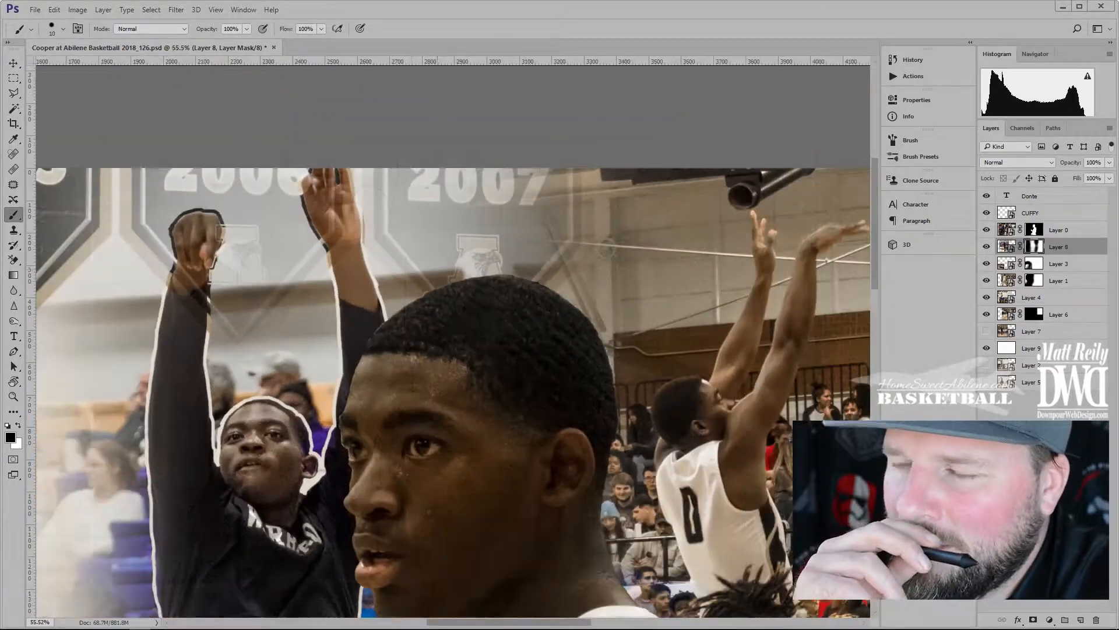
{"action": "left_click", "coordinate": [1035, 247], "text": "alt"}
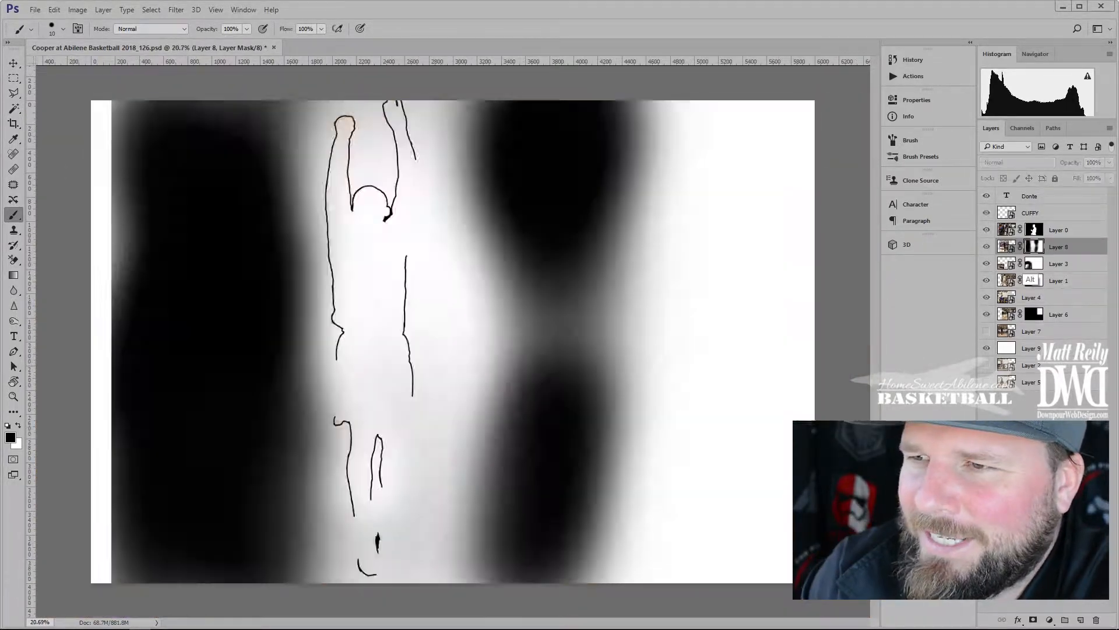
Show Layer 8's mask on its own, undoing an accidental clipping
{"action": "left_click", "coordinate": [1030, 251], "text": "alt"}
{"action": "left_click", "coordinate": [1031, 255], "text": "alt"}
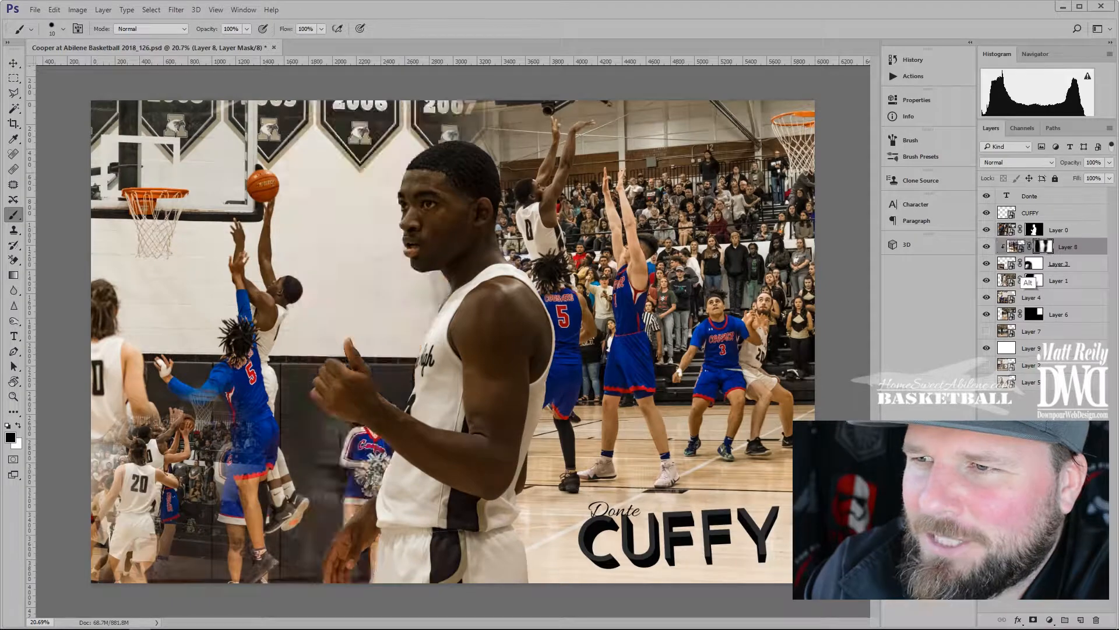
{"action": "left_click", "coordinate": [1031, 254], "text": "alt"}
{"action": "left_click", "coordinate": [1031, 250], "text": "alt"}
{"action": "left_click", "coordinate": [1035, 249], "text": "alt"}
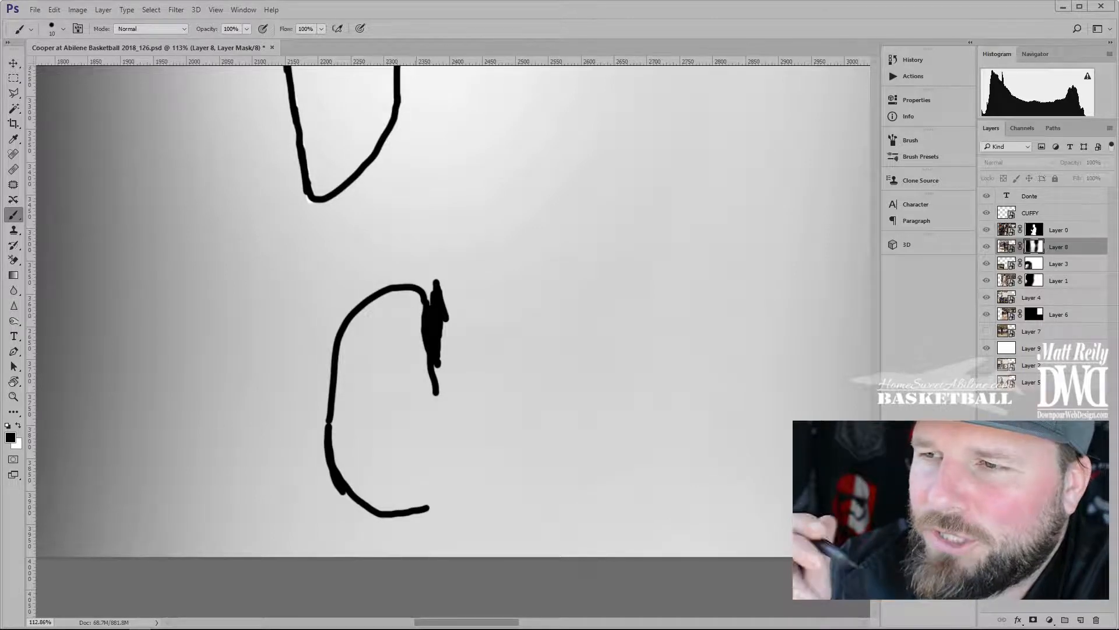
Inspect the painted outlines on the mask, comparing them against the photo
{"action": "mouse_move", "coordinate": [583, 76]}
{"action": "left_mouse_down"}
{"action": "mouse_move", "coordinate": [382, 504]}
{"action": "mouse_move", "coordinate": [350, 612]}
{"action": "left_mouse_up"}
{"action": "left_click_drag", "start_coordinate": [354, 172], "coordinate": [274, 172]}
{"action": "mouse_move", "coordinate": [357, 96]}
{"action": "left_mouse_down"}
{"action": "mouse_move", "coordinate": [305, 249]}
{"action": "mouse_move", "coordinate": [290, 618]}
{"action": "mouse_move", "coordinate": [347, 127]}
{"action": "mouse_move", "coordinate": [369, 56]}
{"action": "left_mouse_up"}
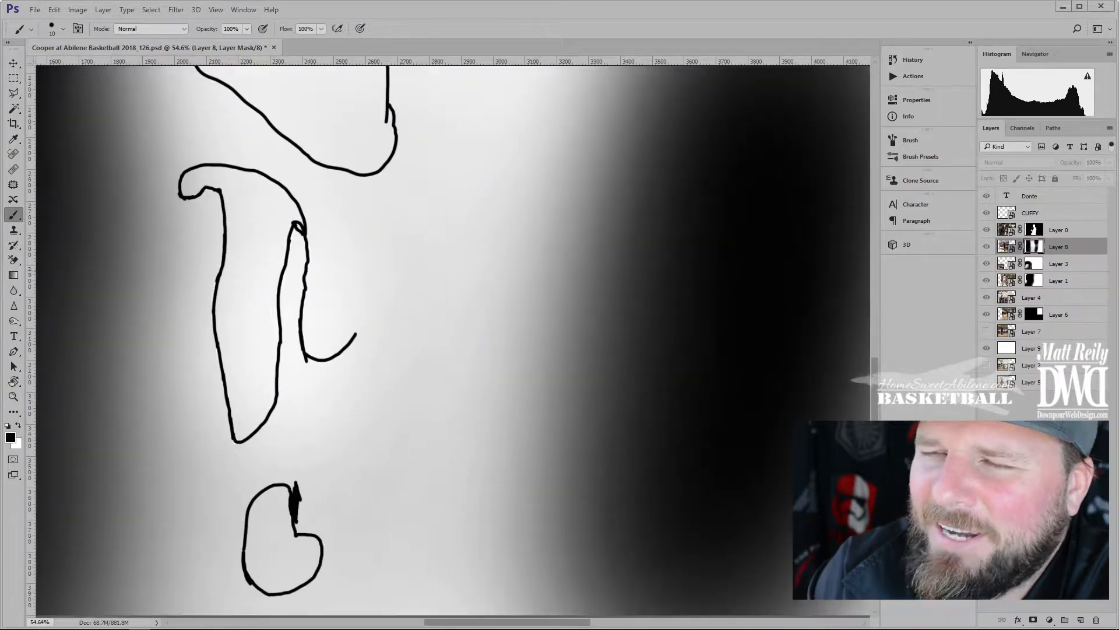
{"action": "left_click_drag", "start_coordinate": [351, 175], "coordinate": [355, 489]}
{"action": "mouse_move", "coordinate": [404, 88]}
{"action": "left_mouse_down"}
{"action": "mouse_move", "coordinate": [368, 558]}
{"action": "mouse_move", "coordinate": [373, 525]}
{"action": "left_mouse_up"}
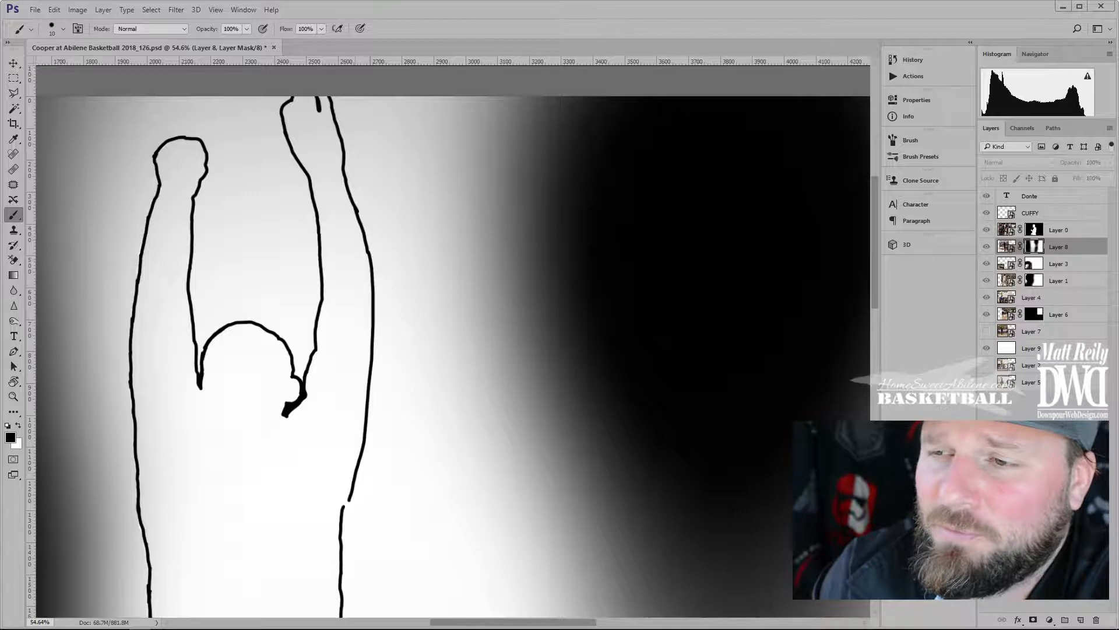
{"action": "left_click", "coordinate": [1034, 247], "text": "alt"}
{"action": "left_click", "coordinate": [1034, 246], "text": "alt"}
{"action": "left_click_drag", "start_coordinate": [252, 609], "coordinate": [295, 157]}
{"action": "left_click_drag", "start_coordinate": [287, 321], "coordinate": [319, 165]}
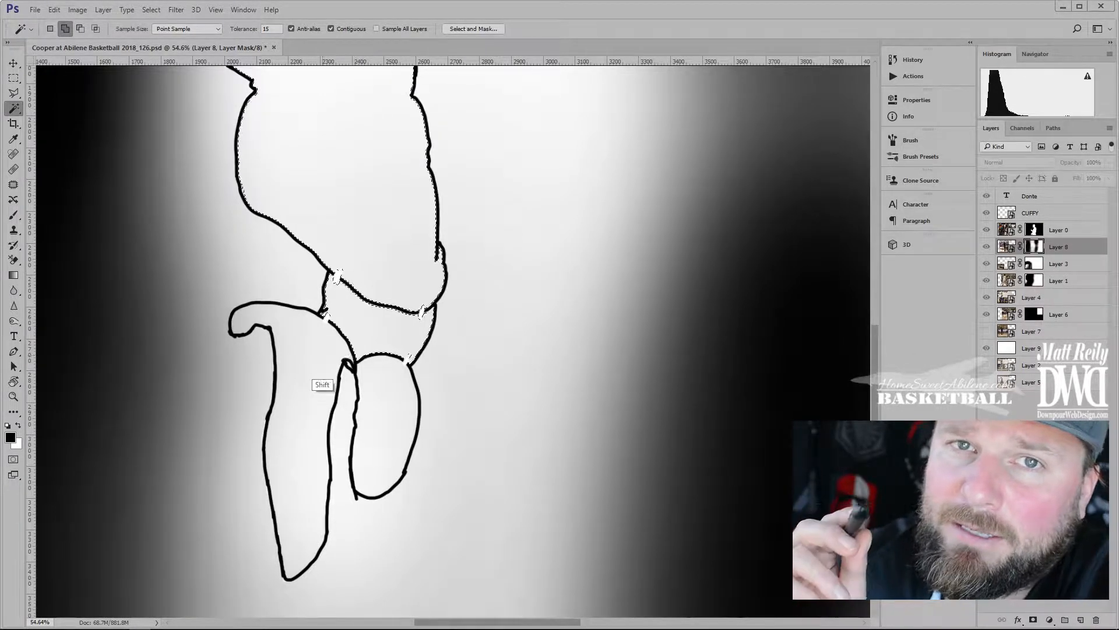
Magic Wand-select the finger, torso, fists and right forearm shapes inside the outline
{"action": "left_click", "coordinate": [322, 356], "text": "shift"}
{"action": "left_click", "coordinate": [374, 392], "text": "shift"}
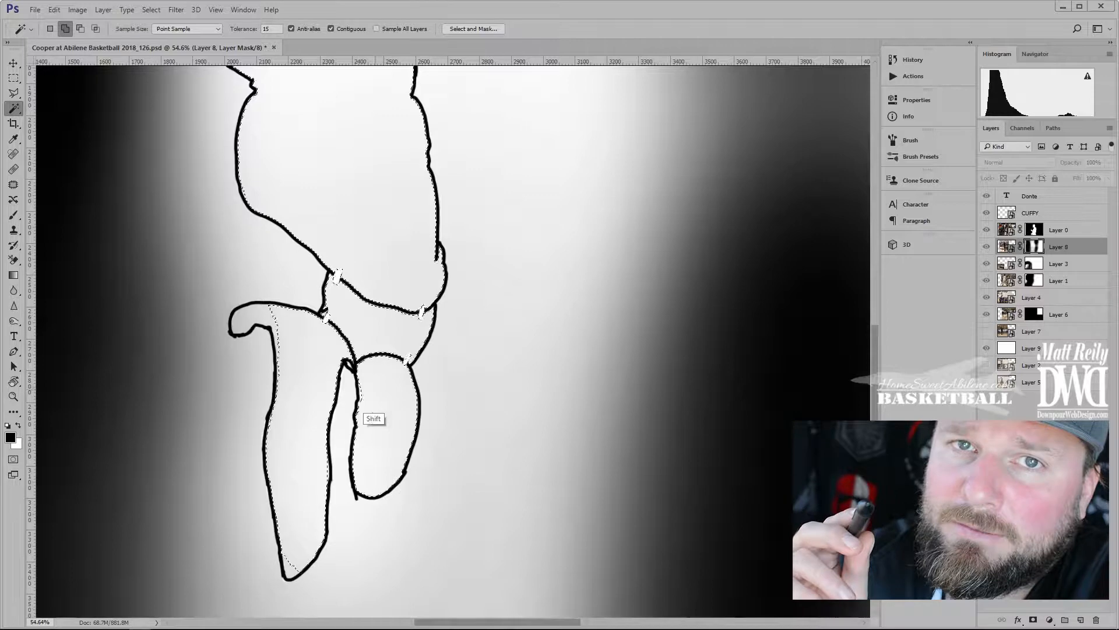
{"action": "left_click", "coordinate": [269, 312], "text": "shift"}
{"action": "key", "text": "ctrl+d"}
{"action": "left_click_drag", "start_coordinate": [315, 145], "coordinate": [327, 475]}
{"action": "left_click_drag", "start_coordinate": [319, 219], "coordinate": [338, 424]}
{"action": "left_click", "coordinate": [338, 422]}
{"action": "left_click", "coordinate": [276, 353], "text": "shift"}
{"action": "left_click_drag", "start_coordinate": [383, 299], "coordinate": [338, 439]}
{"action": "left_click", "coordinate": [253, 212], "text": "shift"}
{"action": "left_click", "coordinate": [377, 189], "text": "shift"}
{"action": "left_click", "coordinate": [404, 302], "text": "shift"}
Add the leg and foot shapes to the selection, undoing an accidental darkening
{"action": "key", "text": "ctrl+d"}
{"action": "left_click_drag", "start_coordinate": [277, 431], "coordinate": [350, 93]}
{"action": "left_click_drag", "start_coordinate": [317, 548], "coordinate": [341, 181]}
{"action": "left_click_drag", "start_coordinate": [355, 507], "coordinate": [395, 294]}
{"action": "left_click", "coordinate": [414, 314], "text": "shift"}
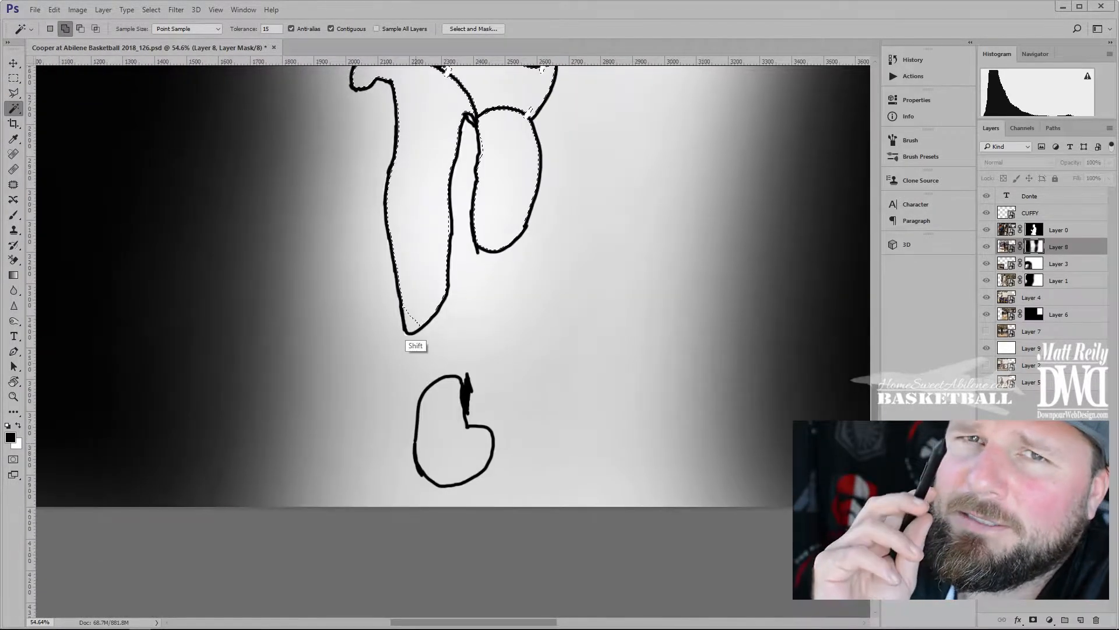
{"action": "left_click", "coordinate": [442, 431], "text": "shift"}
{"action": "key", "text": "ctrl+i"}
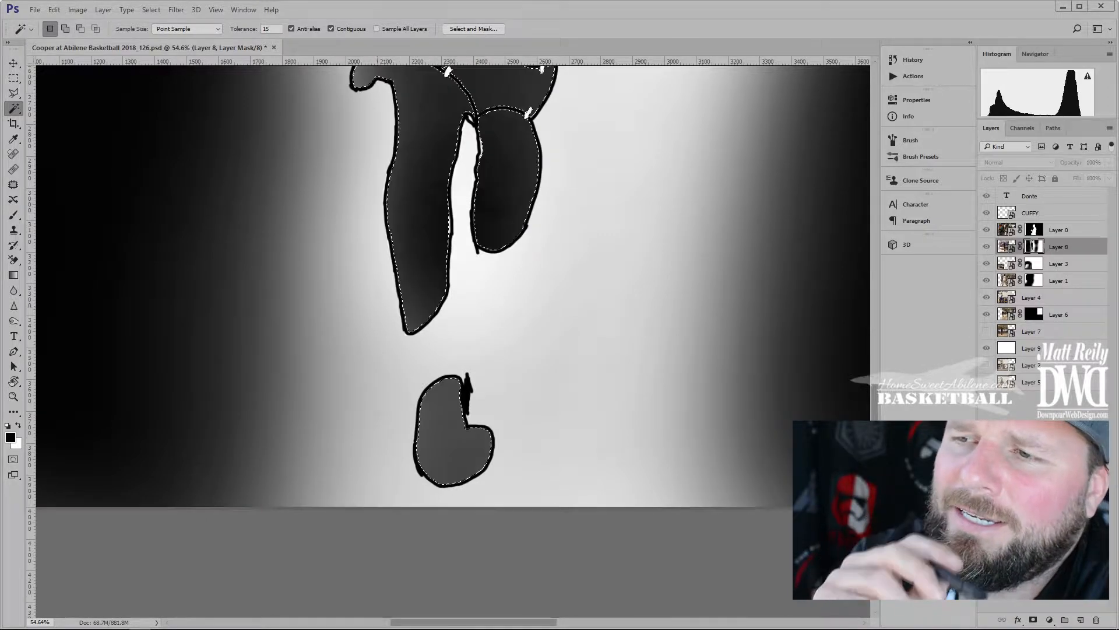
{"action": "key", "text": "ctrl+z"}
Invert the selection and paint the background black with a large brush
{"action": "key", "text": "ctrl+shift+i"}
{"action": "left_click_drag", "start_coordinate": [577, 209], "coordinate": [481, 211]}
{"action": "key", "text": "b"}
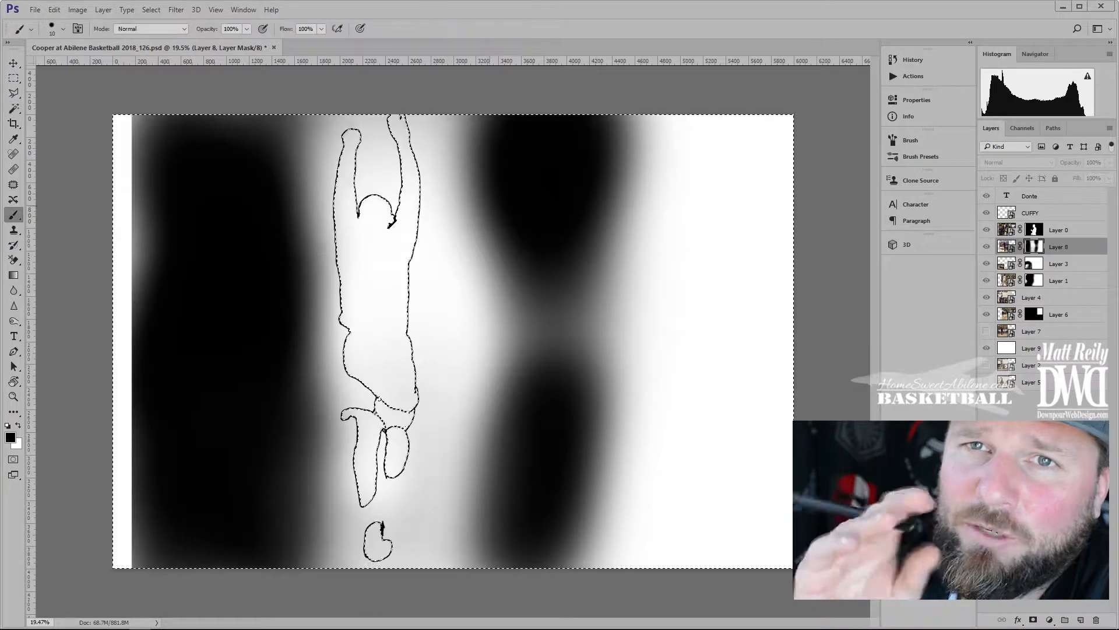
{"action": "left_click_drag", "start_coordinate": [320, 239], "coordinate": [386, 240]}
{"action": "mouse_move", "coordinate": [263, 276]}
{"action": "left_mouse_down"}
{"action": "mouse_move", "coordinate": [335, 166]}
{"action": "mouse_move", "coordinate": [317, 401]}
{"action": "mouse_move", "coordinate": [726, 159]}
{"action": "left_mouse_up"}
Deselect, preview Layer 8's mask alone, then return to the colour composite
{"action": "key", "text": "ctrl+d"}
{"action": "left_click", "coordinate": [1034, 246], "text": "alt"}
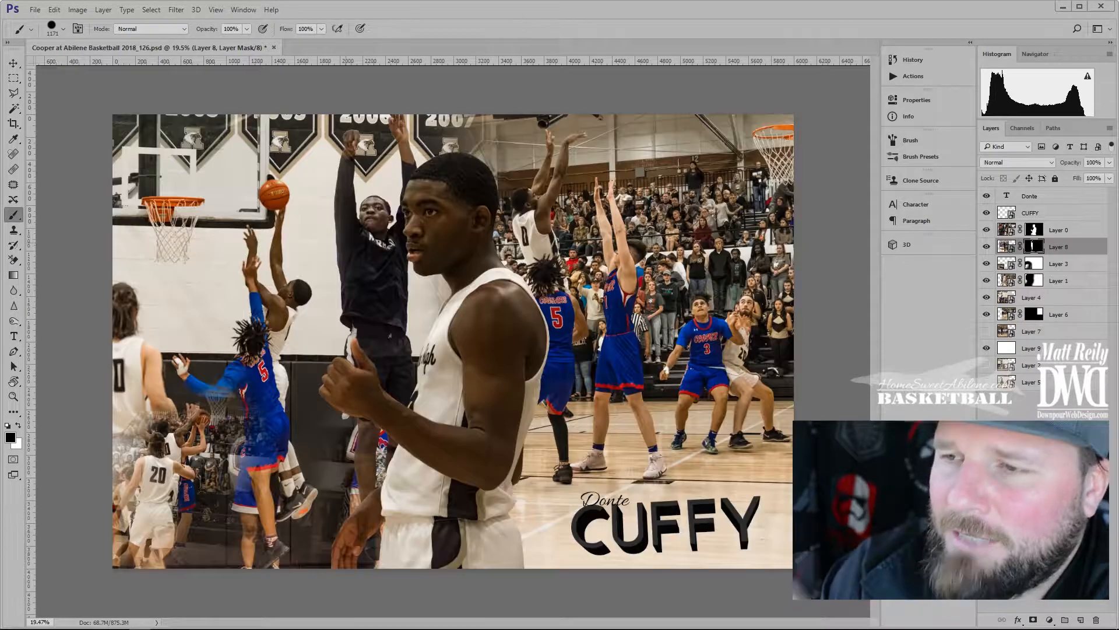
{"action": "scroll", "coordinate": [385, 228], "scroll_direction": "down", "scroll_amount": 6}
{"action": "scroll", "coordinate": [385, 227], "scroll_direction": "up", "scroll_amount": 10}
{"action": "scroll", "coordinate": [384, 227], "scroll_direction": "down", "scroll_amount": 4}
{"action": "left_click", "coordinate": [1034, 247], "text": "alt"}
{"action": "left_click", "coordinate": [1034, 247], "text": "alt"}
{"action": "right_click", "coordinate": [1058, 247]}
{"action": "left_click", "coordinate": [942, 179]}
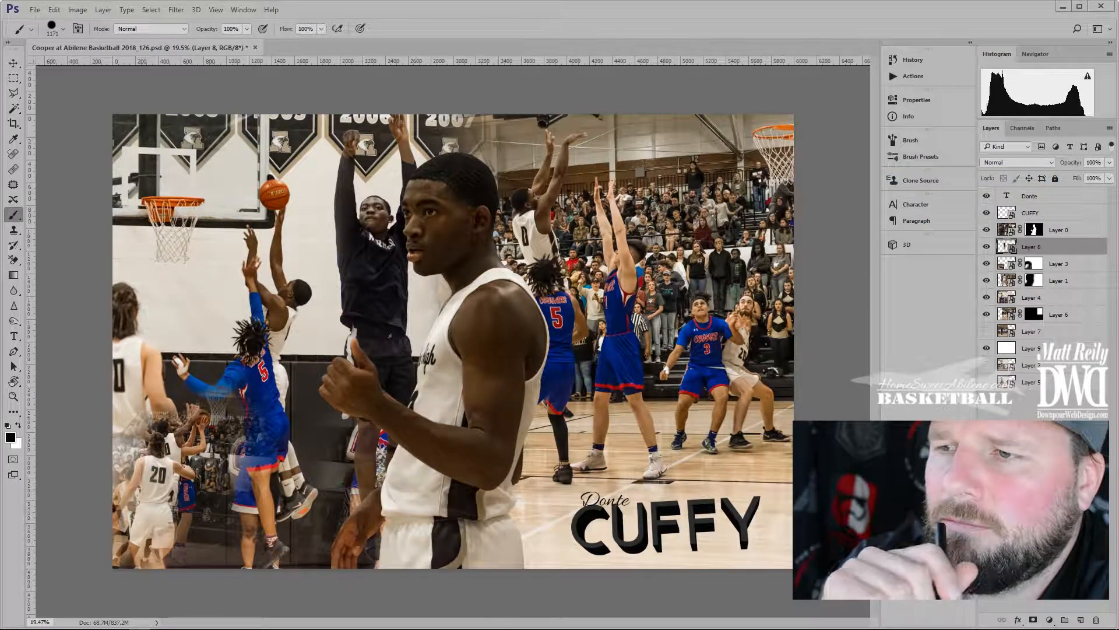
Paint Layer 8's mask with a large soft brush to fade the dark player's arms, torso and shorts
{"action": "mouse_move", "coordinate": [357, 166]}
{"action": "left_mouse_down"}
{"action": "mouse_move", "coordinate": [391, 153]}
{"action": "mouse_move", "coordinate": [360, 151]}
{"action": "left_mouse_up"}
{"action": "left_click_drag", "start_coordinate": [388, 275], "coordinate": [392, 265]}
{"action": "left_click_drag", "start_coordinate": [335, 175], "coordinate": [343, 192]}
{"action": "mouse_move", "coordinate": [402, 385]}
{"action": "left_mouse_down"}
{"action": "mouse_move", "coordinate": [370, 364]}
{"action": "mouse_move", "coordinate": [329, 272]}
{"action": "left_mouse_up"}
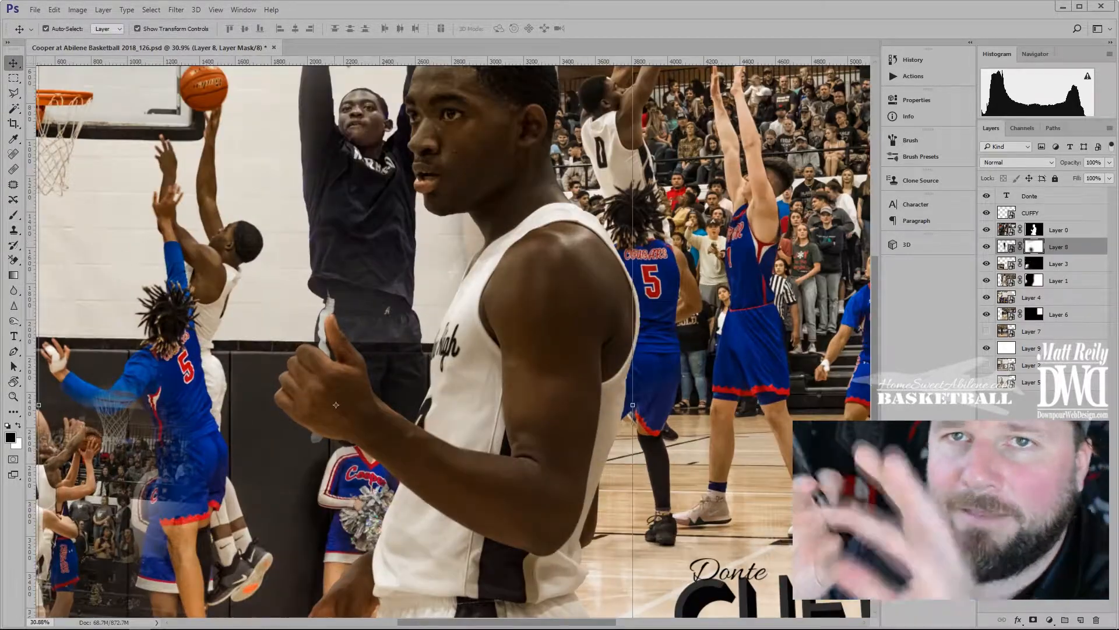
{"action": "key", "text": "b"}
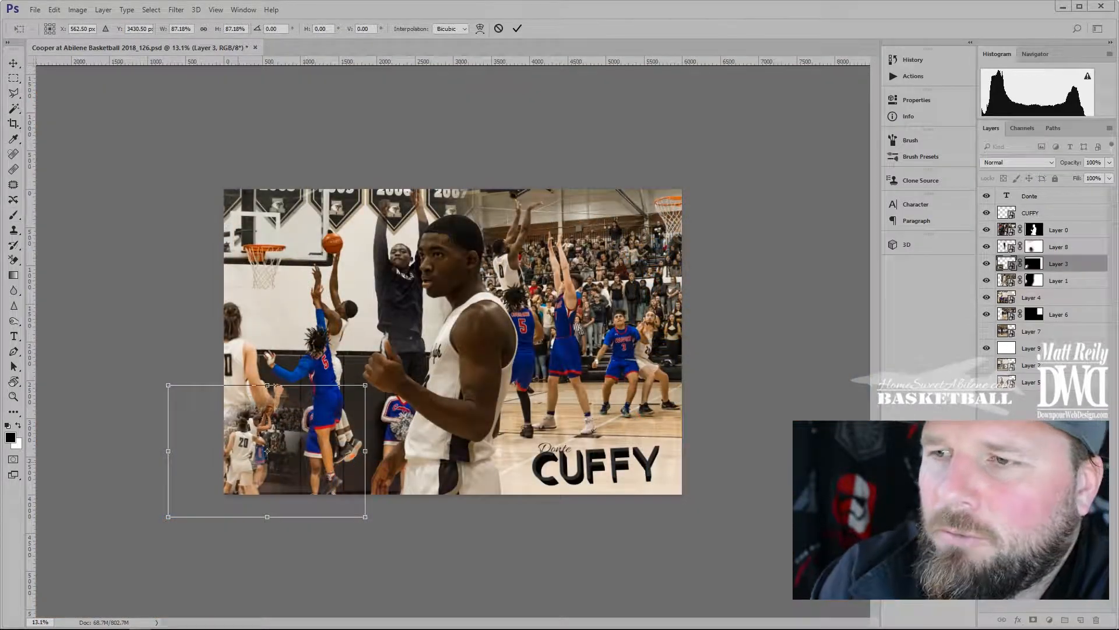
Nudge the Layer 3 montage slightly right, commit it, and hide it to compare
{"action": "mouse_move", "coordinate": [238, 461]}
{"action": "left_mouse_down"}
{"action": "mouse_move", "coordinate": [268, 461]}
{"action": "mouse_move", "coordinate": [251, 461]}
{"action": "left_mouse_up"}
{"action": "left_click", "coordinate": [517, 29]}
{"action": "left_click", "coordinate": [512, 129]}
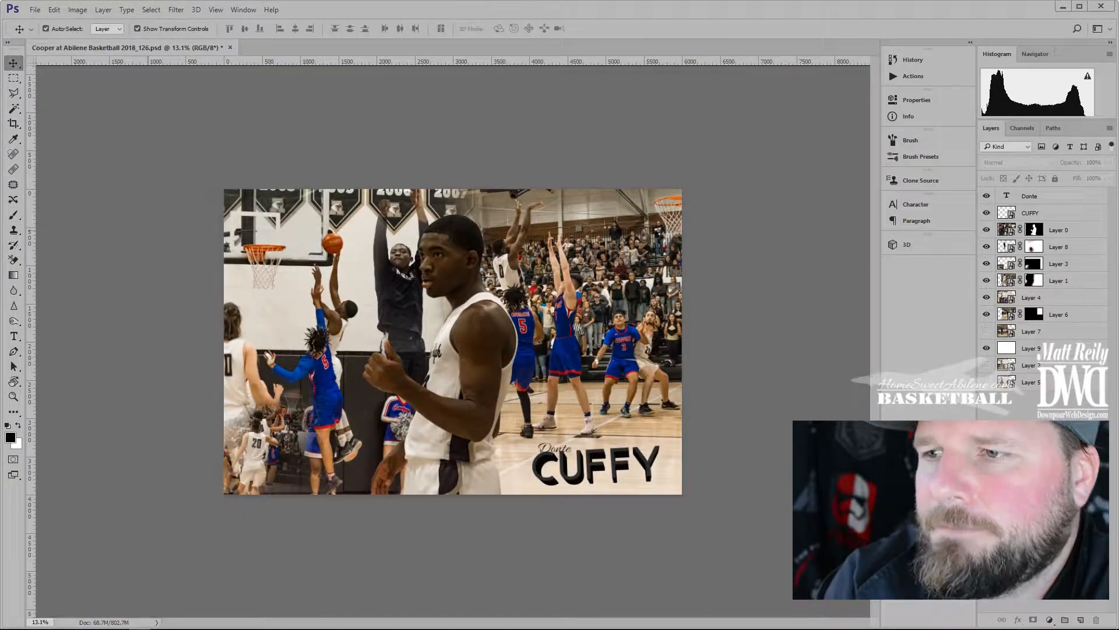
{"action": "scroll", "coordinate": [453, 342], "scroll_direction": "up", "scroll_amount": 6}
{"action": "scroll", "coordinate": [453, 342], "scroll_direction": "down", "scroll_amount": 1}
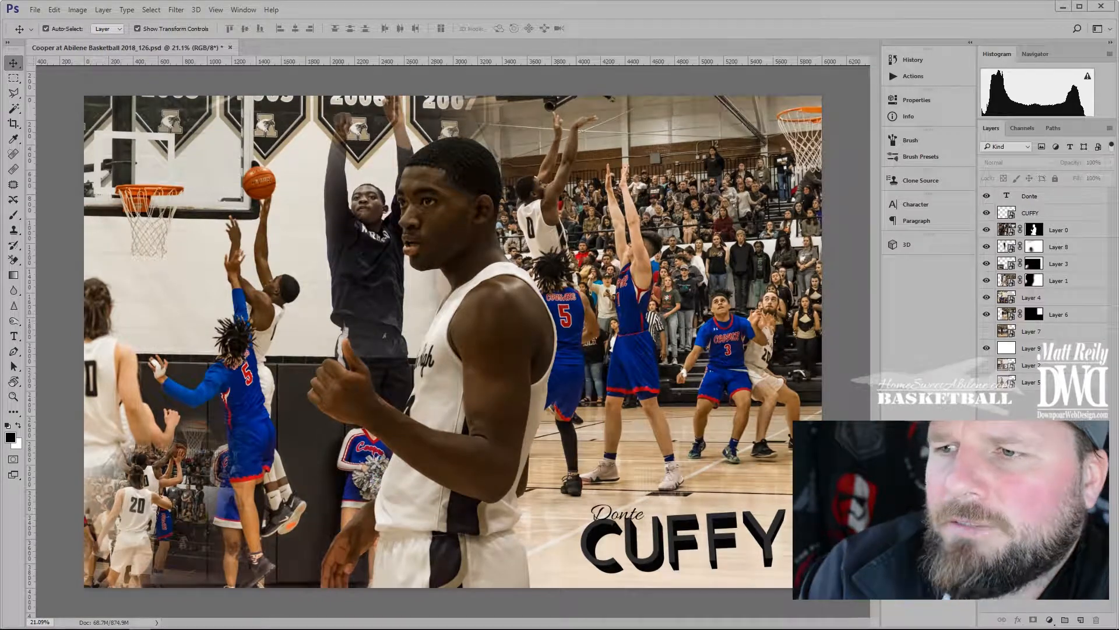
{"action": "left_click", "coordinate": [1058, 263]}
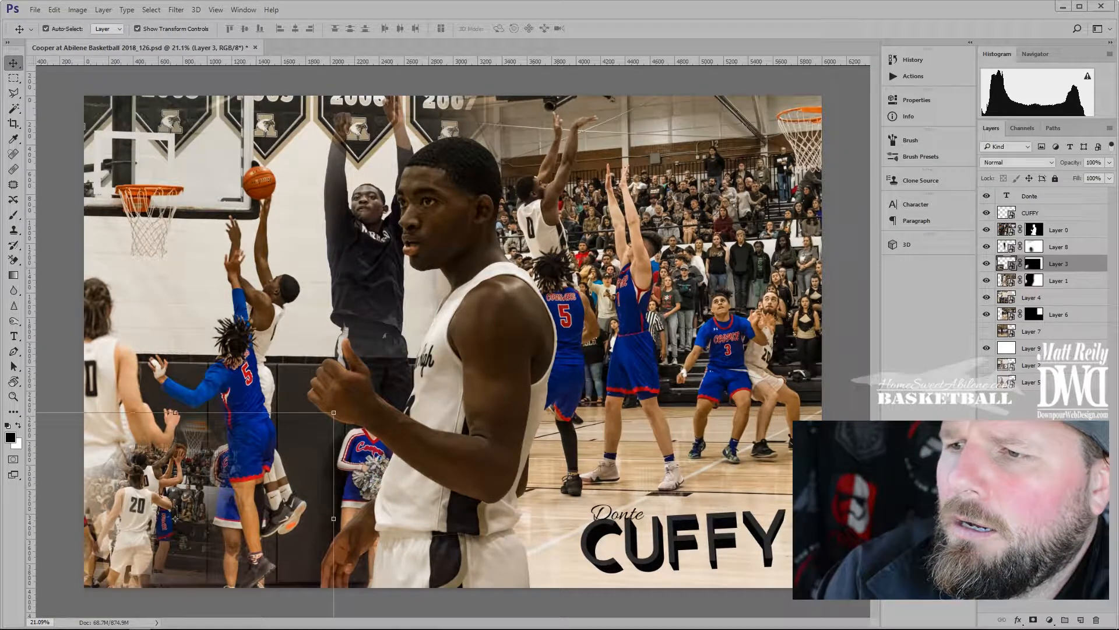
{"action": "left_click", "coordinate": [986, 264]}
{"action": "scroll", "coordinate": [452, 342], "scroll_direction": "down", "scroll_amount": 6}
Show Layer 3 again, move it up-right and enlarge it to about 106%
{"action": "left_click", "coordinate": [986, 264]}
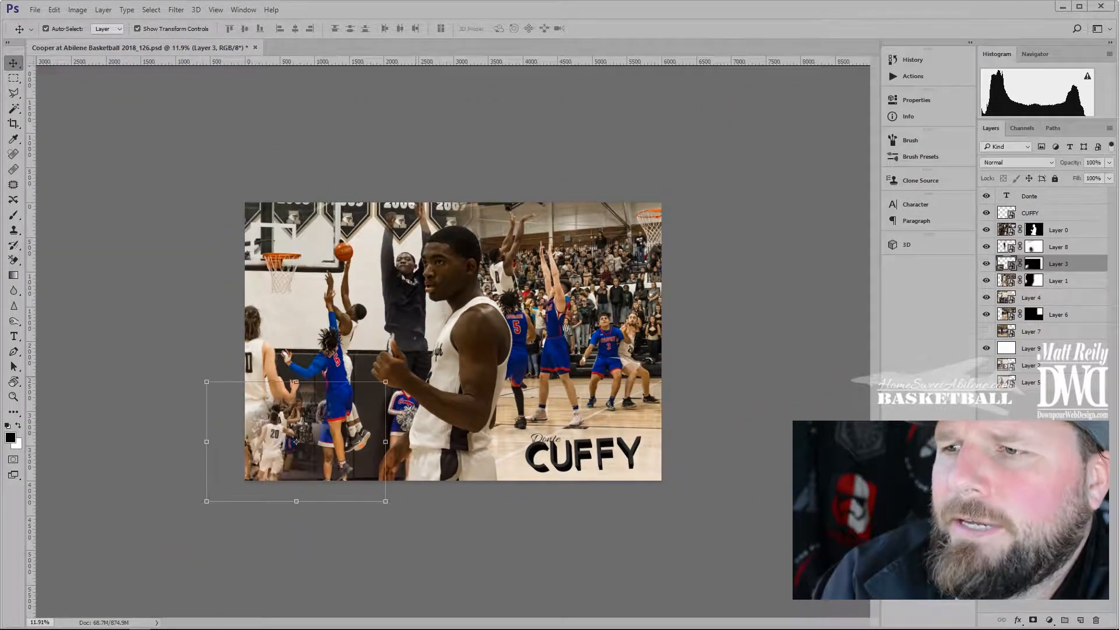
{"action": "scroll", "coordinate": [296, 441], "scroll_direction": "up", "scroll_amount": 8}
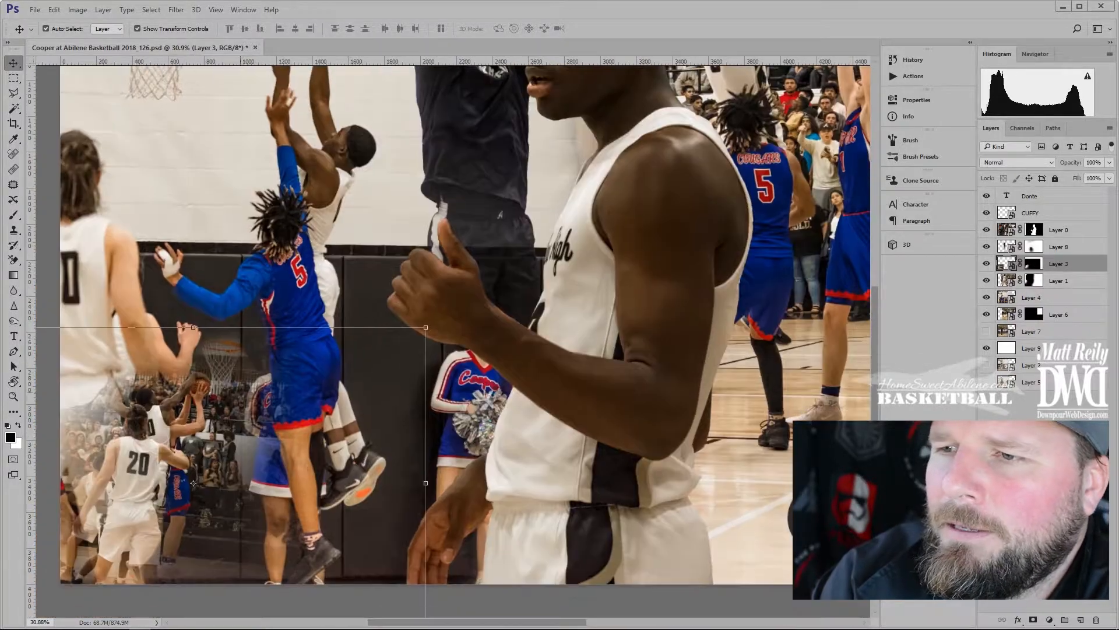
{"action": "left_click_drag", "start_coordinate": [193, 483], "coordinate": [208, 474]}
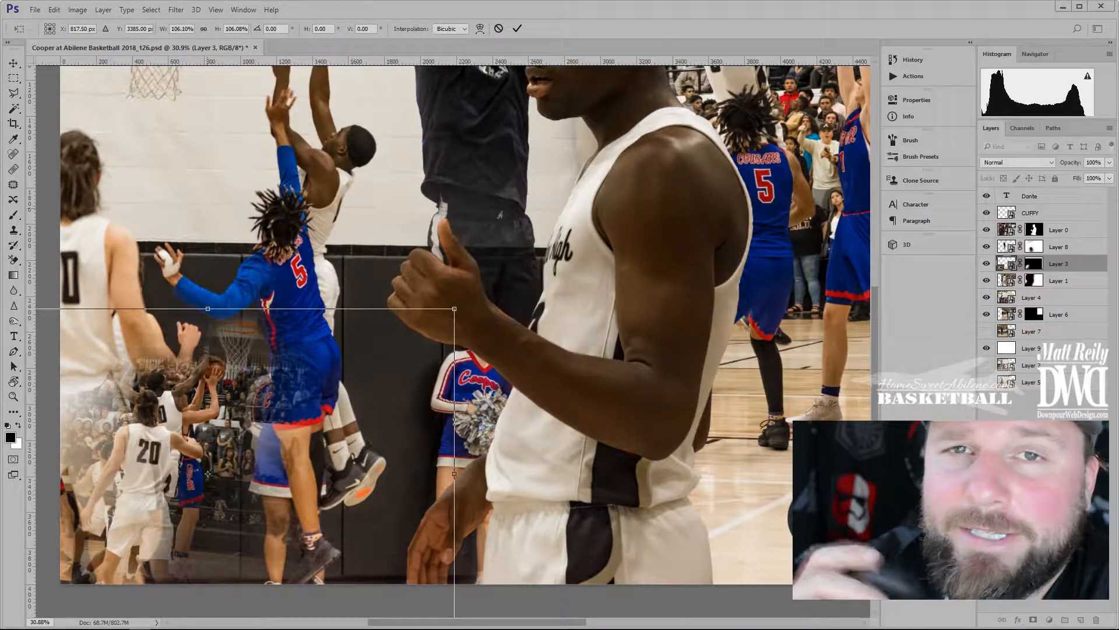
{"action": "scroll", "coordinate": [307, 424], "scroll_direction": "up", "scroll_amount": 6}
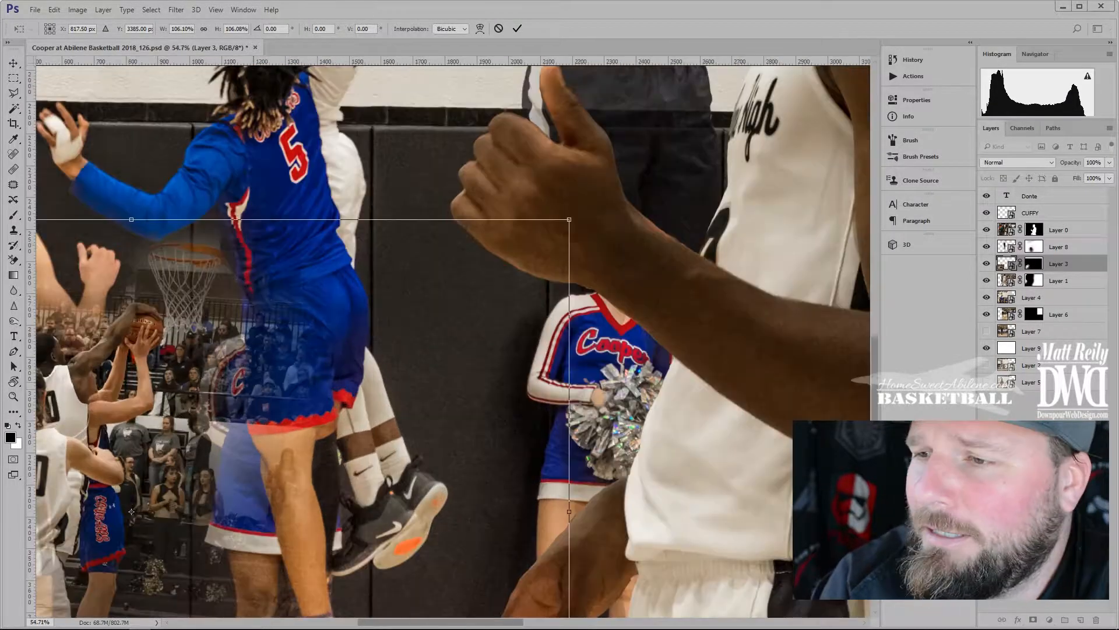
{"action": "key", "text": "Return"}
Switch to the Brush and shrink it to about 109 px for Layer 3's mask
{"action": "key", "text": "b"}
{"action": "key", "text": "ctrl+backslash"}
{"action": "mouse_move", "coordinate": [324, 345]}
{"action": "left_mouse_down"}
{"action": "mouse_move", "coordinate": [281, 361]}
{"action": "mouse_move", "coordinate": [315, 362]}
{"action": "left_mouse_up"}
{"action": "left_click_drag", "start_coordinate": [314, 362], "coordinate": [284, 371]}
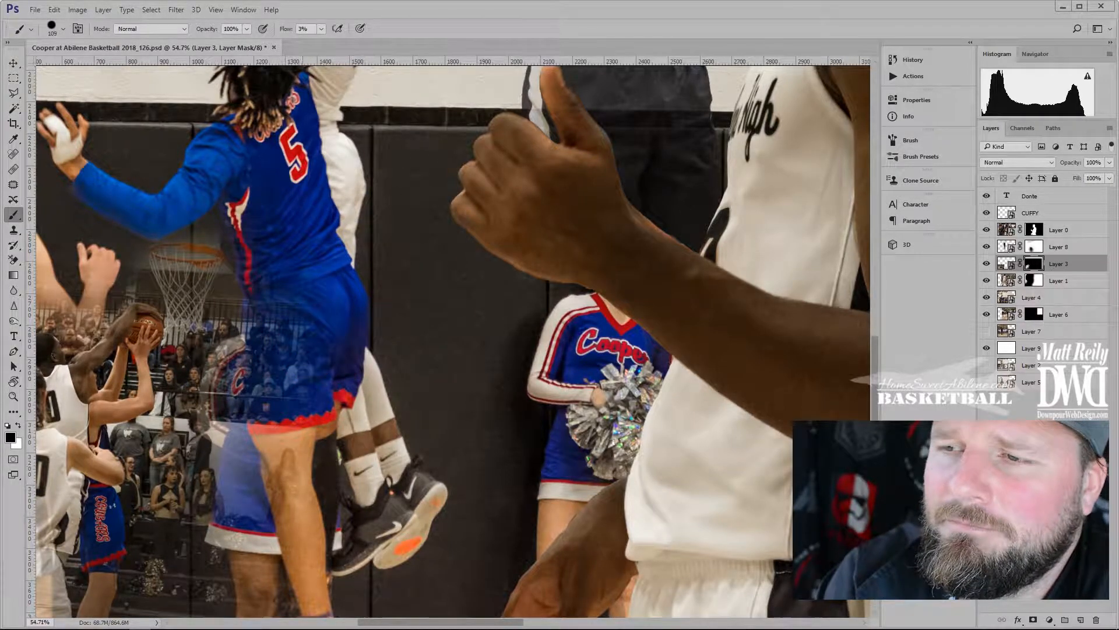
{"action": "scroll", "coordinate": [251, 361], "scroll_direction": "up", "scroll_amount": 8}
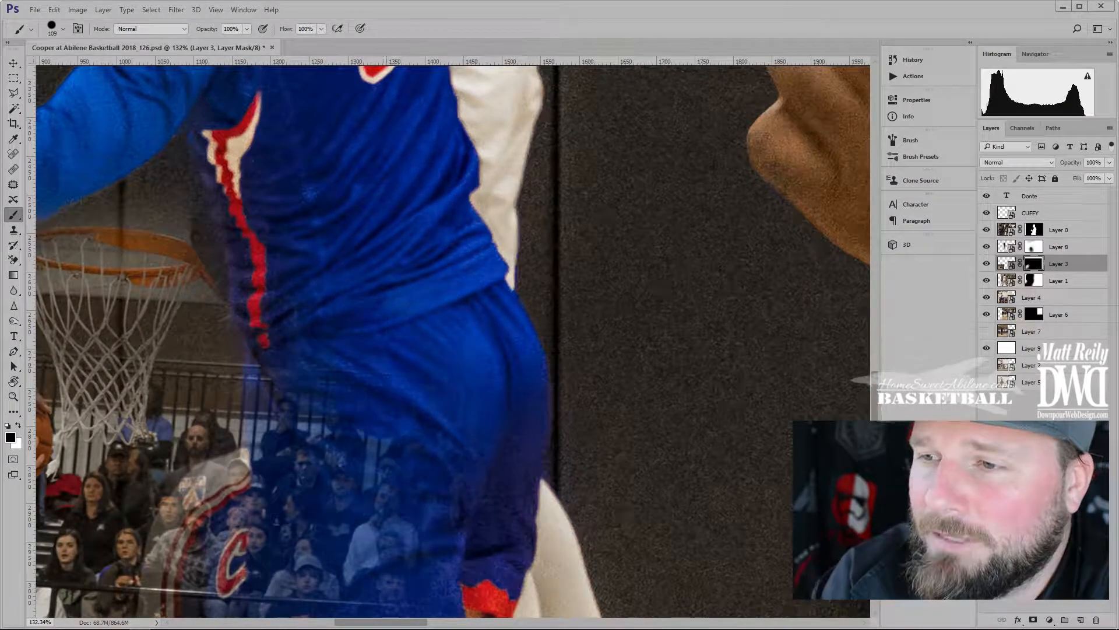
Paint black over the #5 player's blue shorts on Layer 3's mask, then shrink the brush to 29 px
{"action": "left_click_drag", "start_coordinate": [311, 411], "coordinate": [382, 530]}
{"action": "left_click_drag", "start_coordinate": [385, 238], "coordinate": [437, 204]}
{"action": "mouse_move", "coordinate": [348, 356]}
{"action": "left_mouse_down"}
{"action": "mouse_move", "coordinate": [341, 382]}
{"action": "mouse_move", "coordinate": [356, 466]}
{"action": "mouse_move", "coordinate": [379, 516]}
{"action": "left_mouse_up"}
{"action": "left_click_drag", "start_coordinate": [389, 390], "coordinate": [387, 232]}
{"action": "mouse_move", "coordinate": [344, 350]}
{"action": "left_mouse_down"}
{"action": "mouse_move", "coordinate": [344, 435]}
{"action": "mouse_move", "coordinate": [391, 495]}
{"action": "mouse_move", "coordinate": [490, 449]}
{"action": "mouse_move", "coordinate": [466, 235]}
{"action": "mouse_move", "coordinate": [340, 348]}
{"action": "mouse_move", "coordinate": [373, 433]}
{"action": "left_mouse_up"}
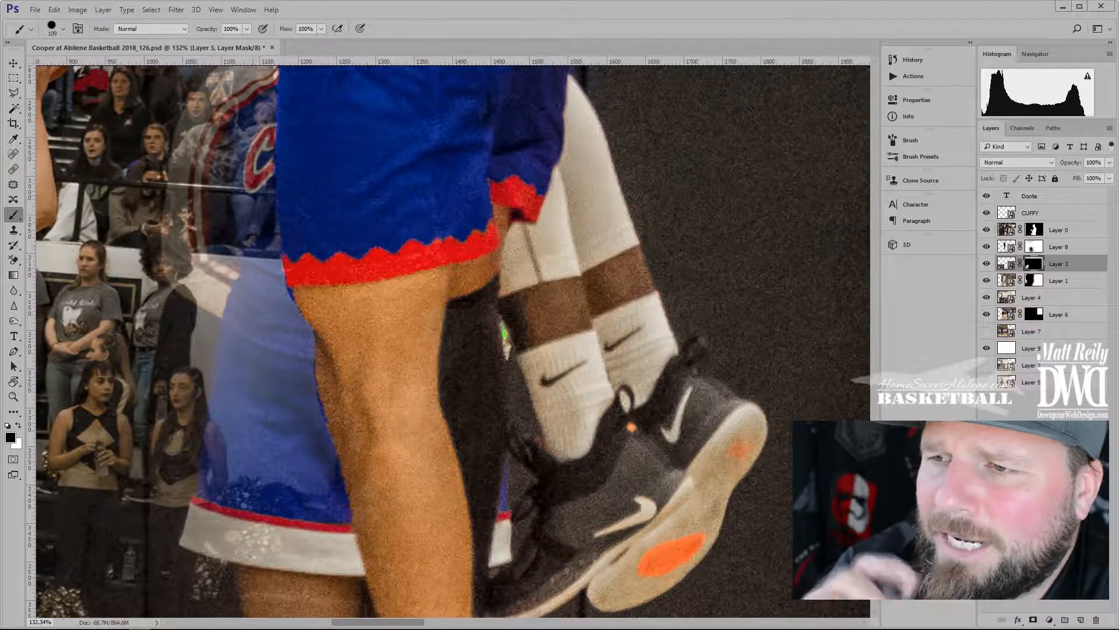
{"action": "mouse_move", "coordinate": [288, 243]}
{"action": "left_mouse_down"}
{"action": "mouse_move", "coordinate": [246, 264]}
{"action": "mouse_move", "coordinate": [230, 230]}
{"action": "mouse_move", "coordinate": [284, 268]}
{"action": "left_mouse_up"}
{"action": "scroll", "coordinate": [274, 239], "scroll_direction": "up", "scroll_amount": 10}
Try white paint on the mask, undo the stray strokes, and return to black
{"action": "key", "text": "x"}
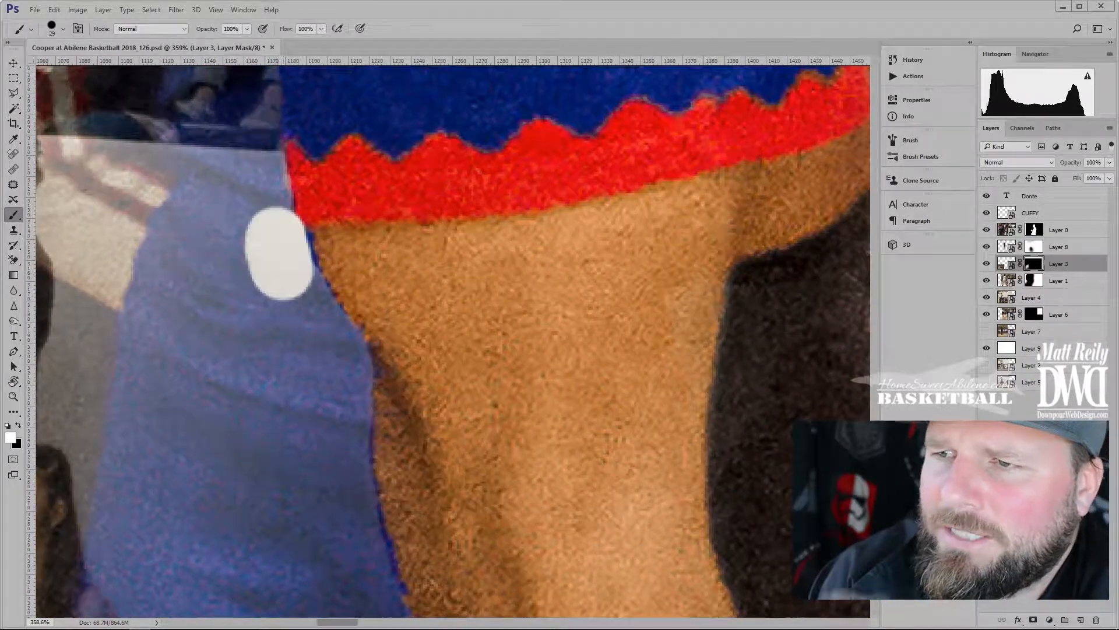
{"action": "key", "text": "ctrl+z"}
{"action": "key", "text": "ctrl+alt+z"}
{"action": "key", "text": "ctrl+alt+z"}
{"action": "key", "text": "ctrl+alt+z"}
{"action": "key", "text": "ctrl+alt+z"}
{"action": "key", "text": "ctrl+alt+z"}
{"action": "key", "text": "ctrl+alt+z"}
{"action": "key", "text": "ctrl+alt+z"}
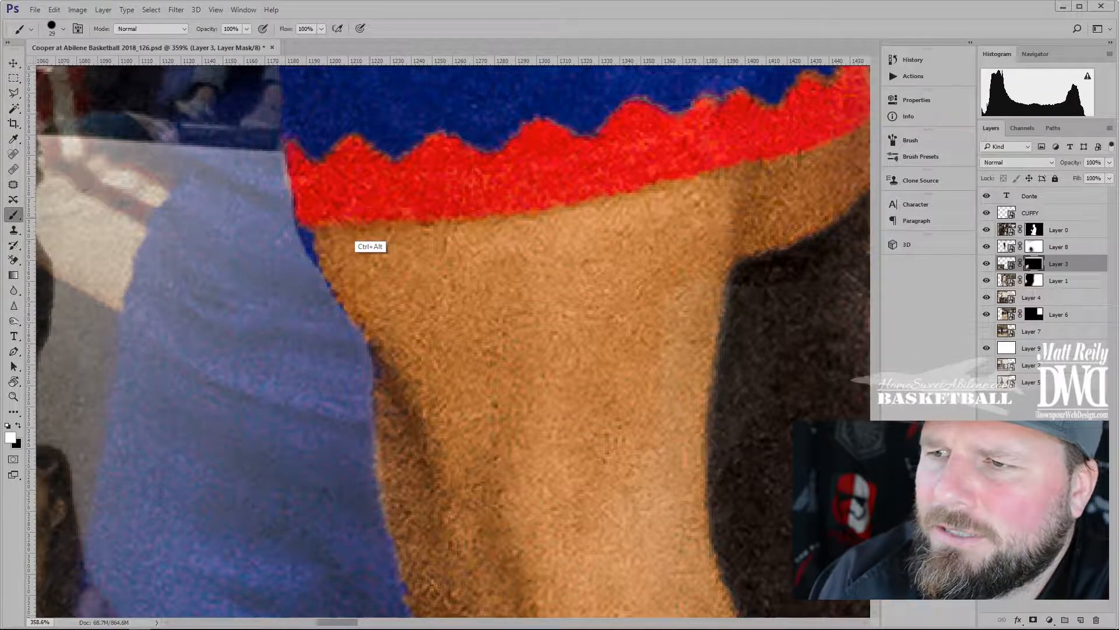
{"action": "left_click_drag", "start_coordinate": [280, 192], "coordinate": [295, 513]}
{"action": "mouse_move", "coordinate": [280, 222]}
{"action": "left_mouse_down"}
{"action": "mouse_move", "coordinate": [262, 524]}
{"action": "mouse_move", "coordinate": [294, 438]}
{"action": "mouse_move", "coordinate": [293, 394]}
{"action": "left_mouse_up"}
{"action": "mouse_move", "coordinate": [330, 212]}
{"action": "left_mouse_down"}
{"action": "mouse_move", "coordinate": [332, 397]}
{"action": "mouse_move", "coordinate": [411, 460]}
{"action": "left_mouse_up"}
{"action": "key", "text": "ctrl+z"}
{"action": "key", "text": "x"}
Paint black across the shorts' edge and down the leg to hide the crowd
{"action": "mouse_move", "coordinate": [324, 466]}
{"action": "left_mouse_down"}
{"action": "mouse_move", "coordinate": [277, 128]}
{"action": "mouse_move", "coordinate": [318, 251]}
{"action": "left_mouse_up"}
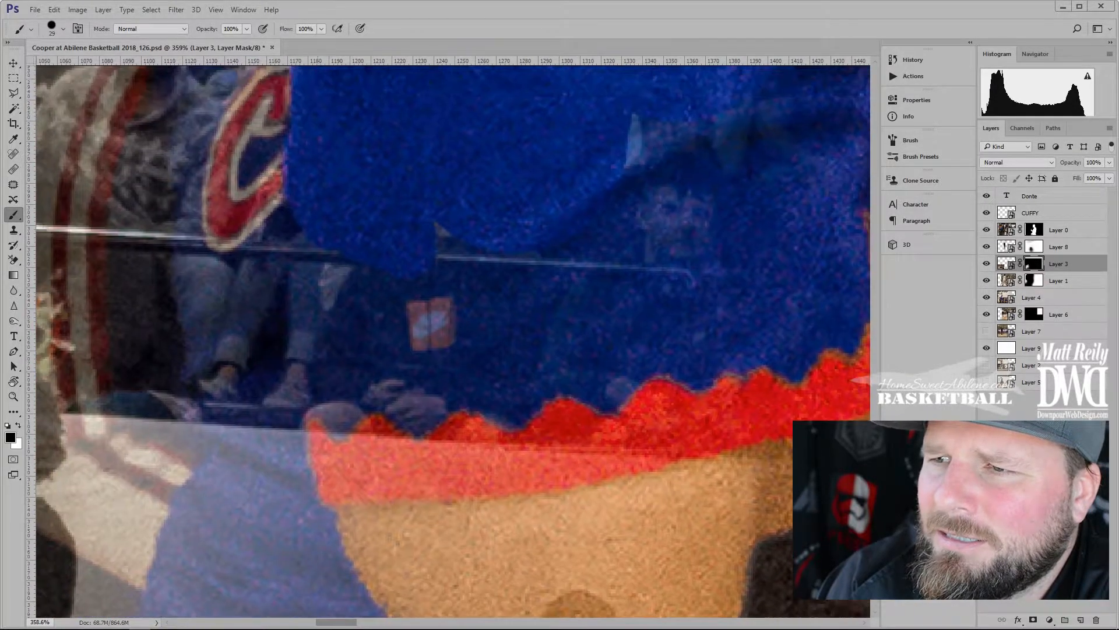
{"action": "mouse_move", "coordinate": [317, 201]}
{"action": "left_mouse_down"}
{"action": "mouse_move", "coordinate": [335, 431]}
{"action": "mouse_move", "coordinate": [380, 350]}
{"action": "mouse_move", "coordinate": [428, 391]}
{"action": "mouse_move", "coordinate": [492, 291]}
{"action": "left_mouse_up"}
{"action": "mouse_move", "coordinate": [490, 403]}
{"action": "left_mouse_down"}
{"action": "mouse_move", "coordinate": [458, 202]}
{"action": "mouse_move", "coordinate": [462, 224]}
{"action": "left_mouse_up"}
{"action": "left_click_drag", "start_coordinate": [349, 325], "coordinate": [415, 463]}
{"action": "left_click_drag", "start_coordinate": [419, 466], "coordinate": [385, 297]}
{"action": "left_click_drag", "start_coordinate": [376, 315], "coordinate": [386, 537]}
{"action": "left_click_drag", "start_coordinate": [393, 495], "coordinate": [384, 309]}
{"action": "left_click_drag", "start_coordinate": [356, 116], "coordinate": [397, 405]}
{"action": "mouse_move", "coordinate": [461, 542]}
{"action": "left_mouse_down"}
{"action": "mouse_move", "coordinate": [415, 253]}
{"action": "mouse_move", "coordinate": [380, 227]}
{"action": "left_mouse_up"}
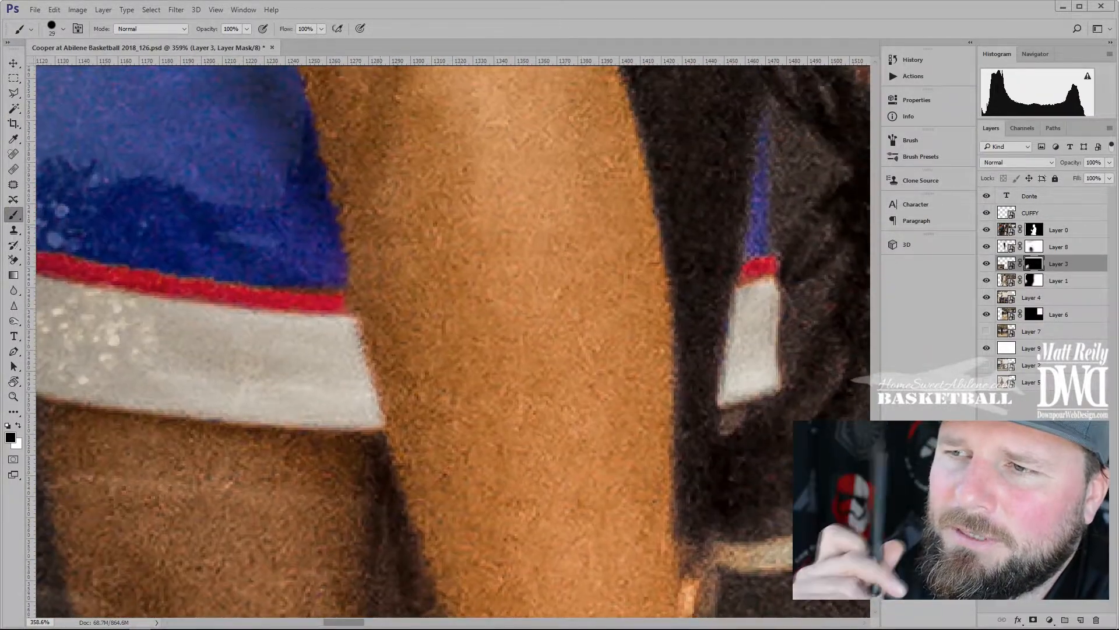
Check the leg, hand and bottom edge, then view Layer 3's mask alone
{"action": "left_click_drag", "start_coordinate": [449, 460], "coordinate": [424, 292]}
{"action": "left_click_drag", "start_coordinate": [511, 555], "coordinate": [395, 135]}
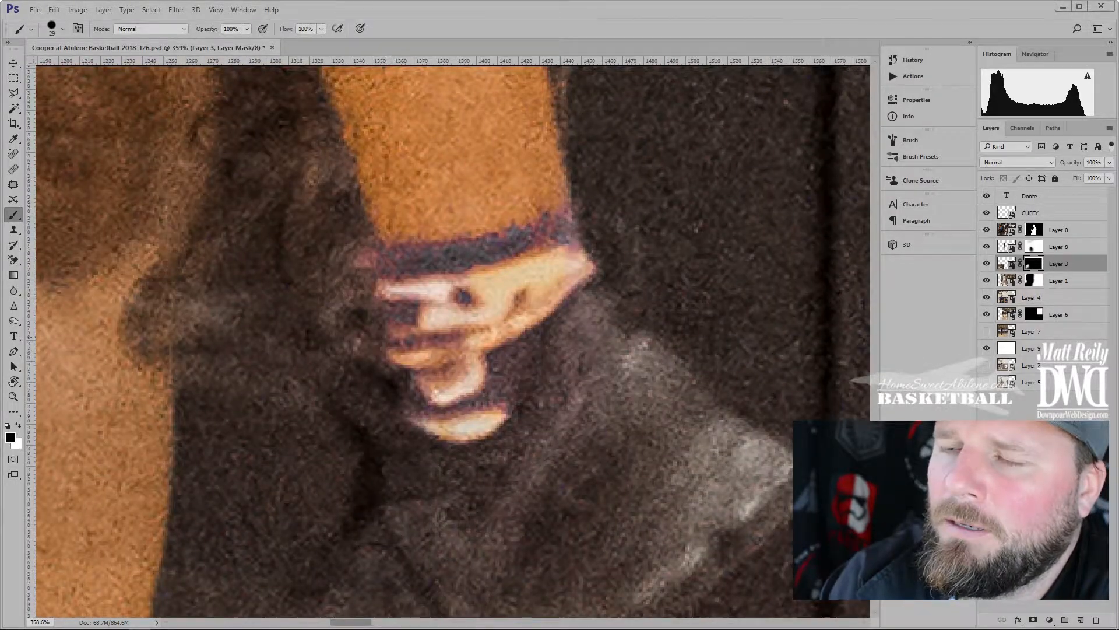
{"action": "left_click_drag", "start_coordinate": [462, 427], "coordinate": [445, 281]}
{"action": "left_click_drag", "start_coordinate": [332, 524], "coordinate": [405, 368]}
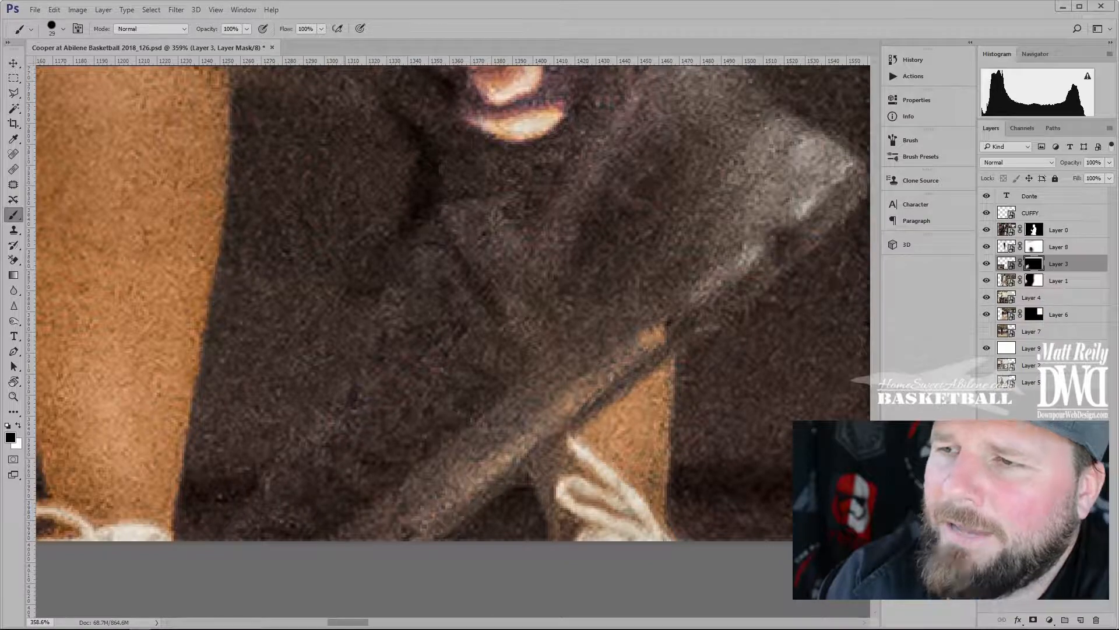
{"action": "left_click_drag", "start_coordinate": [505, 115], "coordinate": [542, 559]}
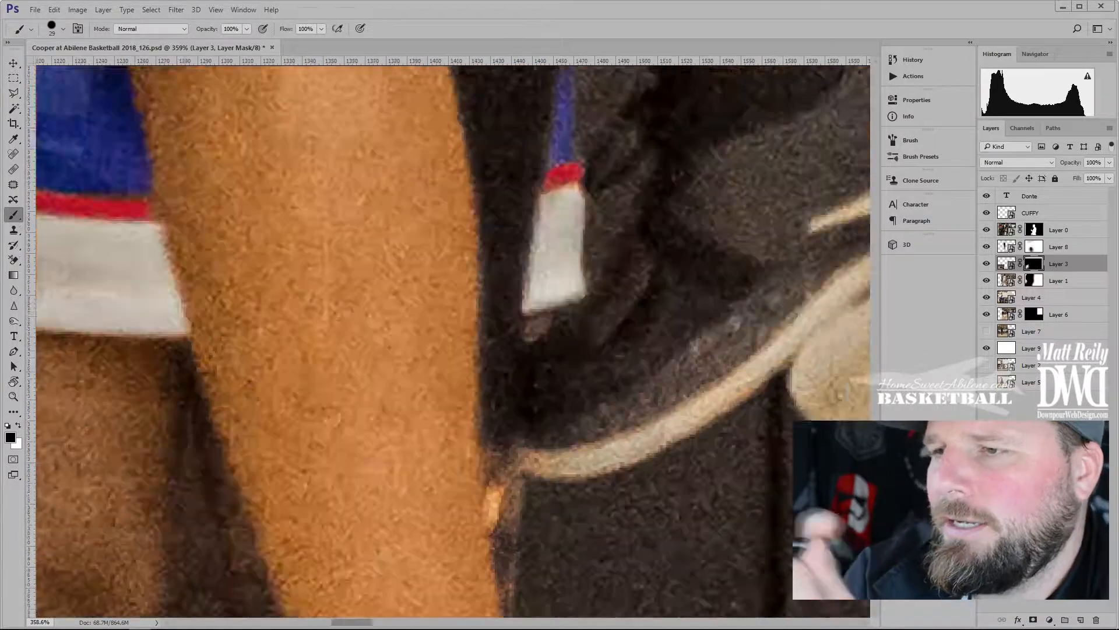
{"action": "left_click_drag", "start_coordinate": [455, 116], "coordinate": [467, 559]}
{"action": "left_click_drag", "start_coordinate": [419, 419], "coordinate": [507, 239]}
{"action": "left_click", "coordinate": [1033, 264], "text": "alt"}
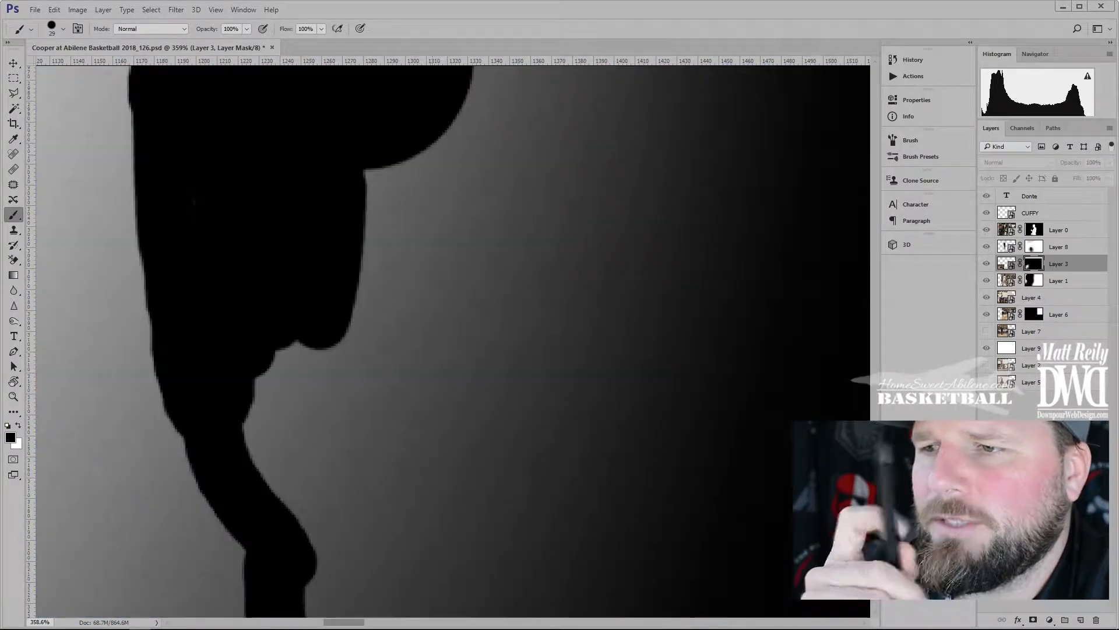
Paint black beside the silhouette in mask view, redo one stroke, and enlarge the brush to 106 px
{"action": "scroll", "coordinate": [407, 165], "scroll_direction": "down", "scroll_amount": 6}
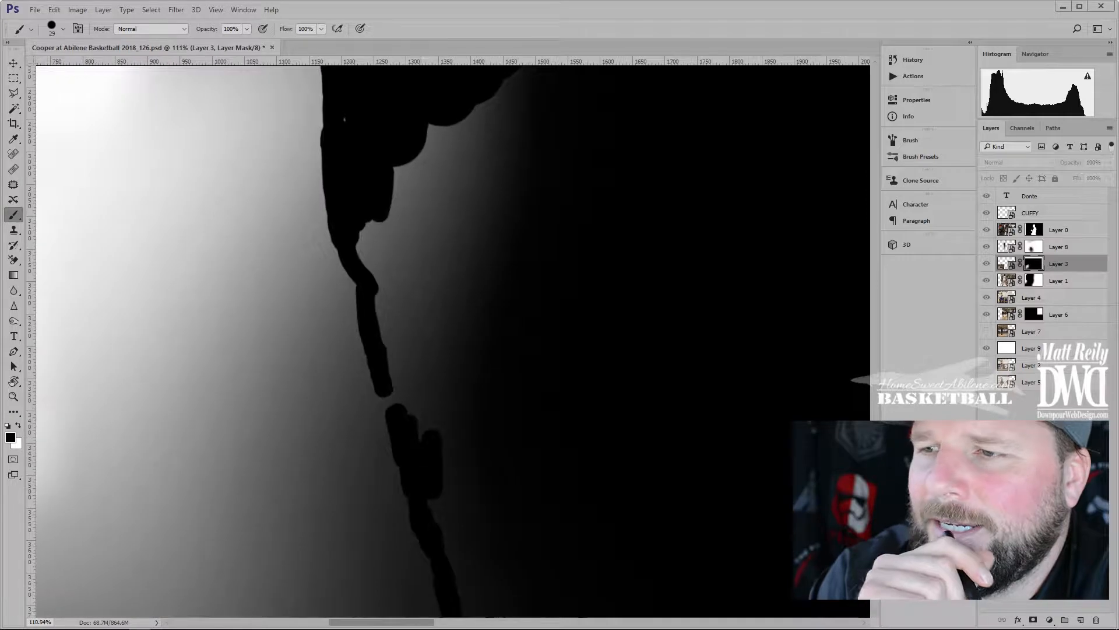
{"action": "left_click_drag", "start_coordinate": [404, 349], "coordinate": [407, 376]}
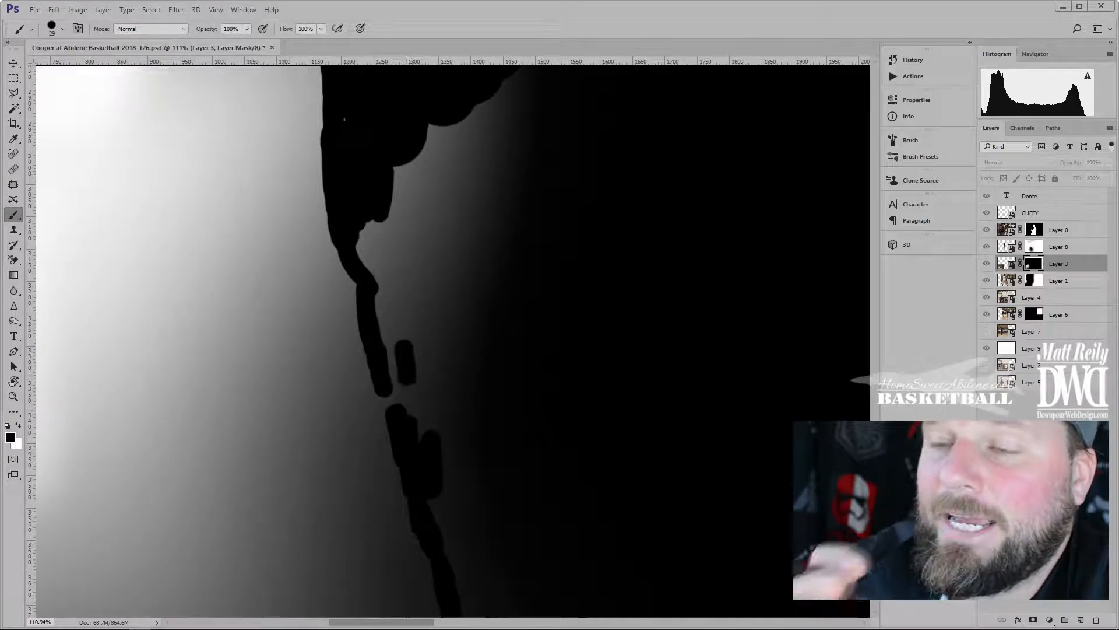
{"action": "mouse_move", "coordinate": [424, 437]}
{"action": "left_mouse_down"}
{"action": "mouse_move", "coordinate": [426, 355]}
{"action": "mouse_move", "coordinate": [464, 279]}
{"action": "left_mouse_up"}
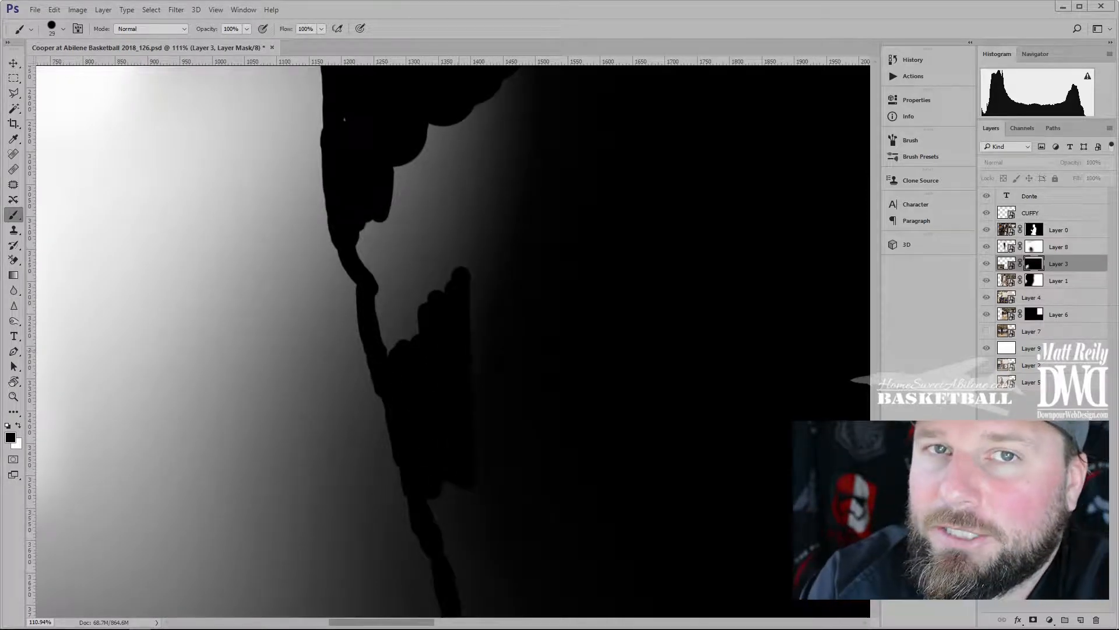
{"action": "key", "text": "ctrl+alt+z"}
{"action": "key", "text": "ctrl+alt+z"}
{"action": "key", "text": "ctrl+alt+z"}
{"action": "key", "text": "ctrl+alt+z"}
{"action": "key", "text": "ctrl+alt+z"}
{"action": "mouse_move", "coordinate": [412, 418]}
{"action": "left_mouse_down"}
{"action": "mouse_move", "coordinate": [405, 386]}
{"action": "mouse_move", "coordinate": [446, 532]}
{"action": "left_mouse_up"}
{"action": "mouse_move", "coordinate": [455, 178]}
{"action": "left_mouse_down"}
{"action": "mouse_move", "coordinate": [481, 179]}
{"action": "mouse_move", "coordinate": [389, 260]}
{"action": "mouse_move", "coordinate": [453, 177]}
{"action": "left_mouse_up"}
Fill the remaining grey around the silhouette with black, then return to the full-colour composite
{"action": "left_click_drag", "start_coordinate": [462, 135], "coordinate": [453, 366]}
{"action": "left_click_drag", "start_coordinate": [344, 353], "coordinate": [480, 475]}
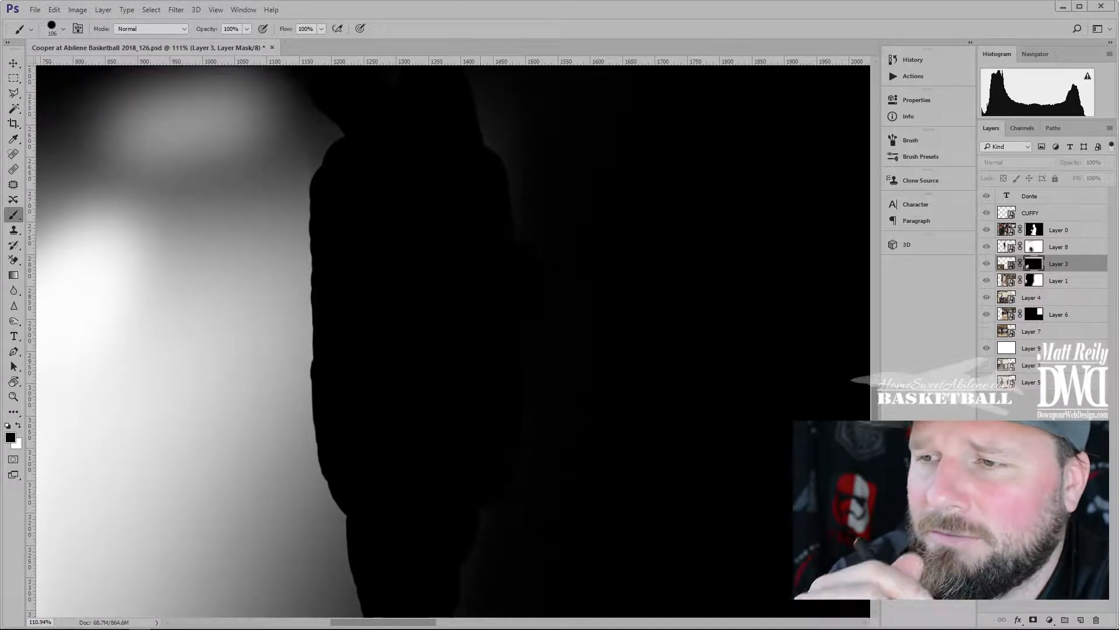
{"action": "left_click_drag", "start_coordinate": [505, 206], "coordinate": [500, 417]}
{"action": "left_click_drag", "start_coordinate": [508, 373], "coordinate": [517, 256]}
{"action": "left_click_drag", "start_coordinate": [402, 467], "coordinate": [380, 242]}
{"action": "left_click_drag", "start_coordinate": [408, 501], "coordinate": [388, 203]}
{"action": "left_click_drag", "start_coordinate": [296, 96], "coordinate": [378, 516]}
{"action": "left_click_drag", "start_coordinate": [402, 289], "coordinate": [429, 512]}
{"action": "mouse_move", "coordinate": [460, 479]}
{"action": "left_mouse_down"}
{"action": "mouse_move", "coordinate": [468, 178]}
{"action": "mouse_move", "coordinate": [482, 240]}
{"action": "left_mouse_up"}
{"action": "mouse_move", "coordinate": [462, 314]}
{"action": "left_mouse_down"}
{"action": "mouse_move", "coordinate": [463, 387]}
{"action": "mouse_move", "coordinate": [518, 422]}
{"action": "mouse_move", "coordinate": [435, 481]}
{"action": "left_mouse_up"}
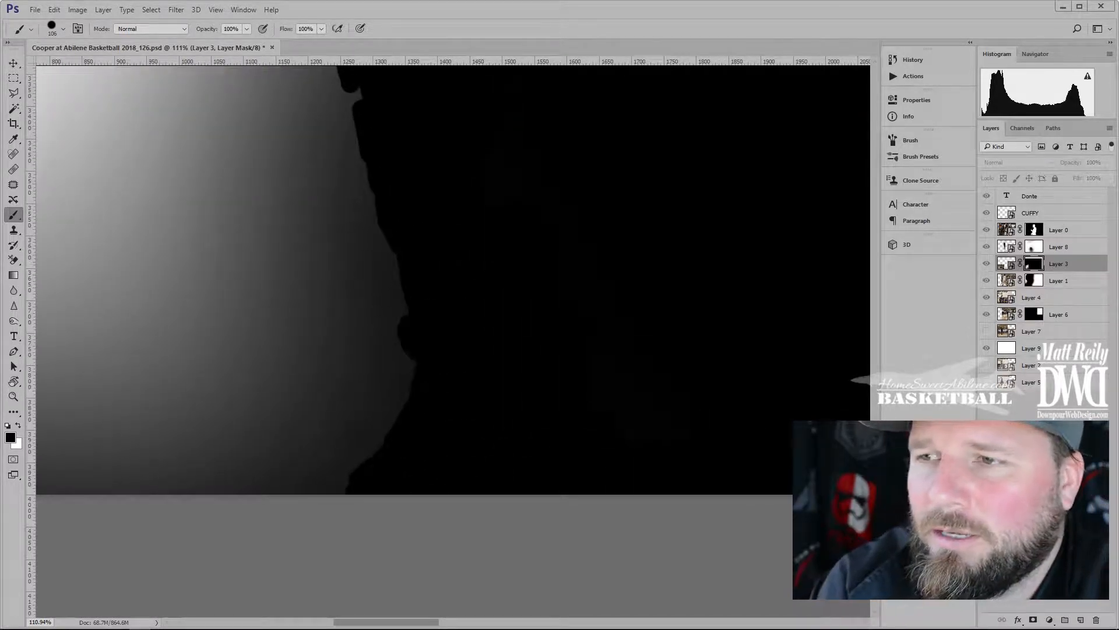
{"action": "left_click_drag", "start_coordinate": [529, 153], "coordinate": [489, 495]}
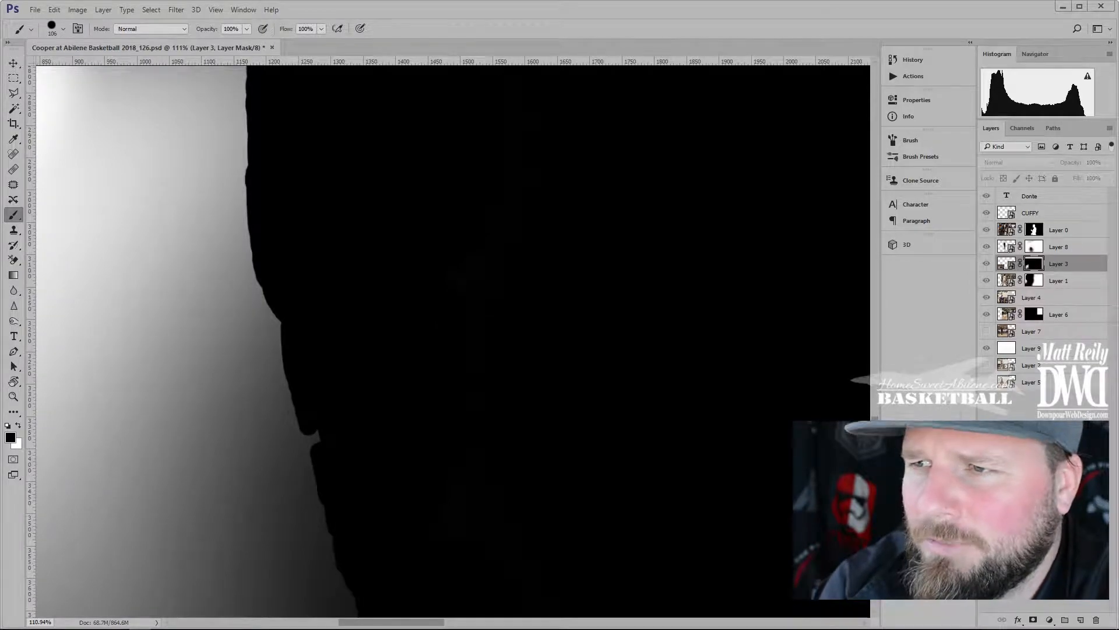
{"action": "left_click", "coordinate": [1033, 265], "text": "alt"}
{"action": "scroll", "coordinate": [340, 250], "scroll_direction": "down", "scroll_amount": 12}
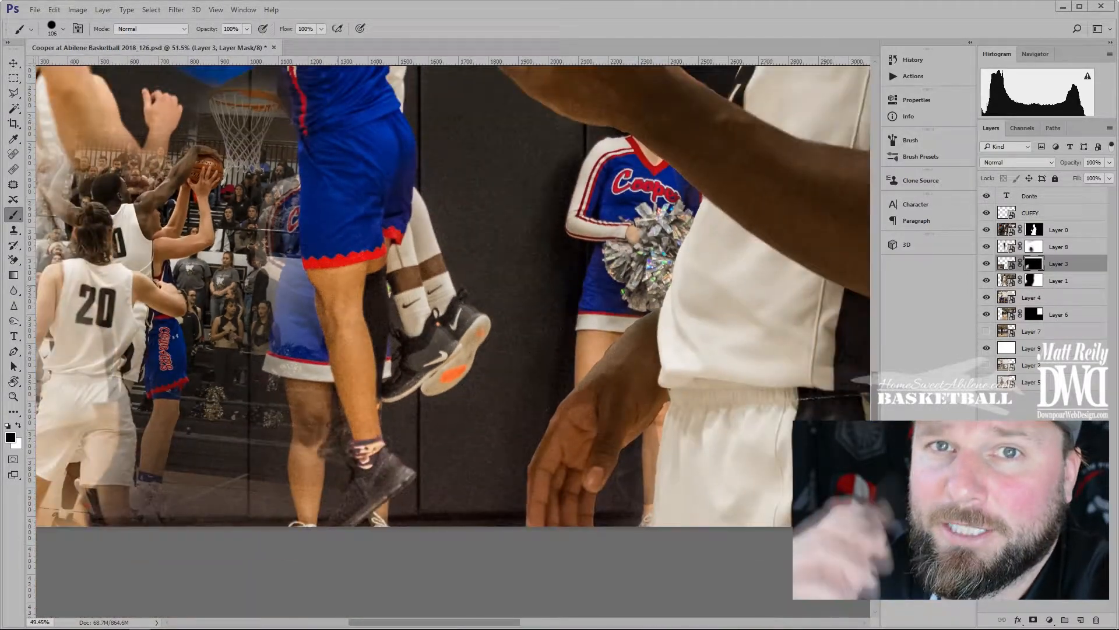
Inspect beside the #5 jersey, shrink the brush, and shift the 2018 ABILENE HIGH SCHOOL EAGLES subtitle right
{"action": "scroll", "coordinate": [453, 341], "scroll_direction": "down", "scroll_amount": 3}
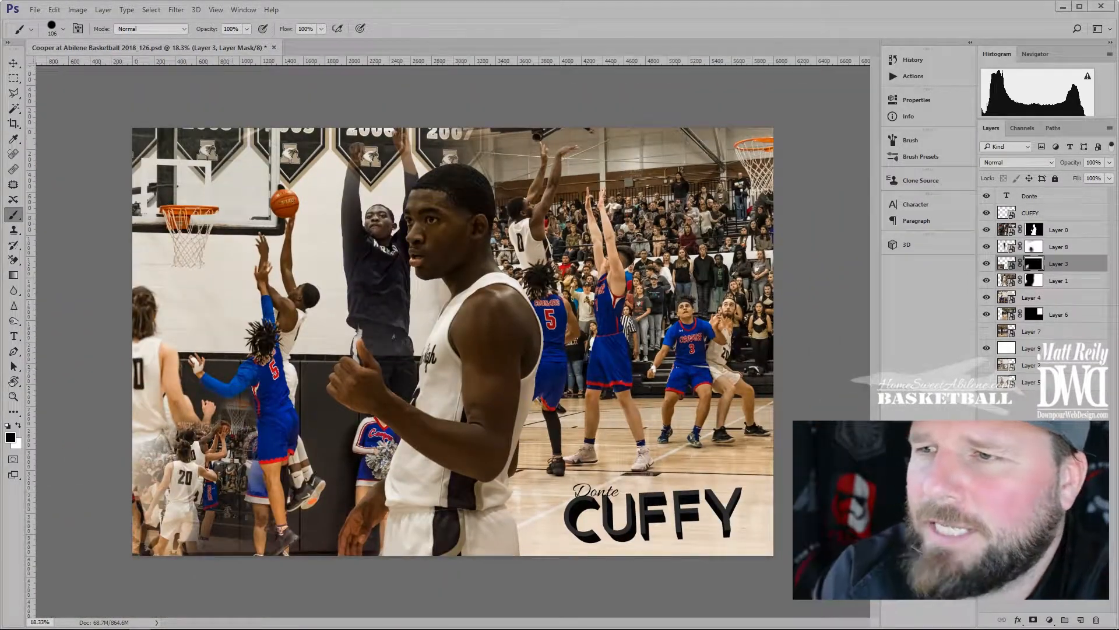
{"action": "scroll", "coordinate": [232, 390], "scroll_direction": "up", "scroll_amount": 8}
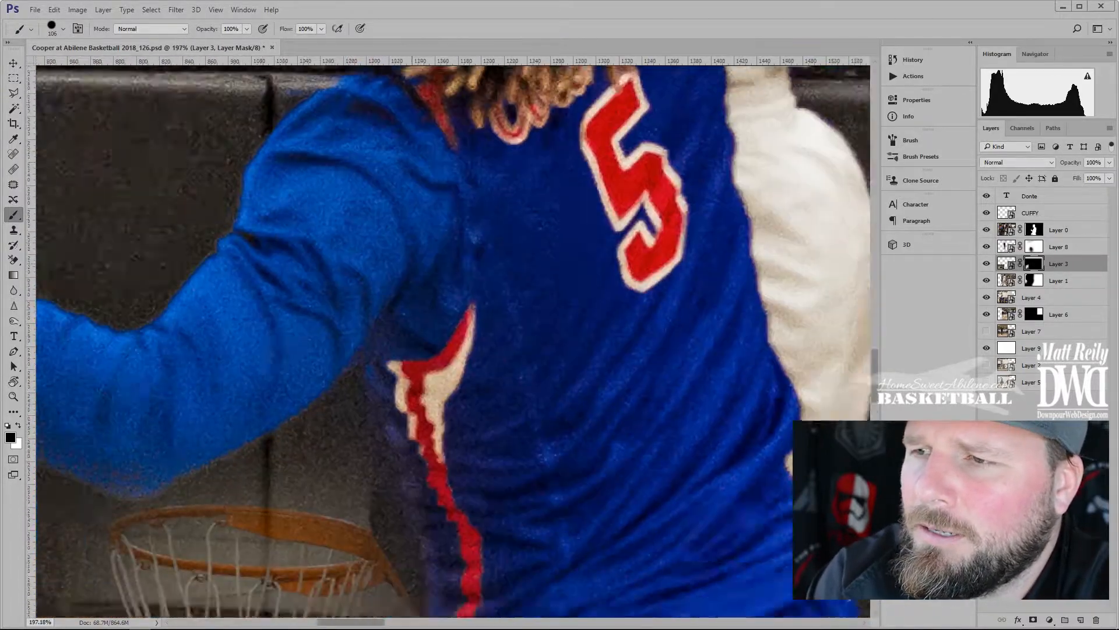
{"action": "left_click_drag", "start_coordinate": [232, 390], "coordinate": [331, 328]}
{"action": "mouse_move", "coordinate": [241, 313]}
{"action": "left_mouse_down"}
{"action": "mouse_move", "coordinate": [206, 325]}
{"action": "mouse_move", "coordinate": [298, 235]}
{"action": "left_mouse_up"}
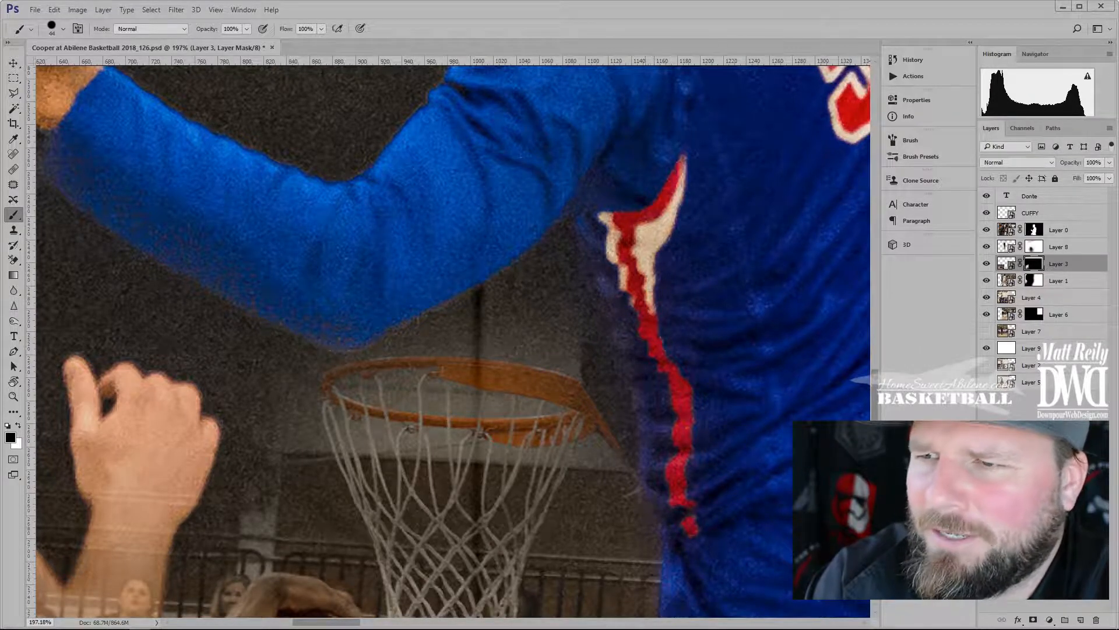
{"action": "scroll", "coordinate": [298, 234], "scroll_direction": "down", "scroll_amount": 8}
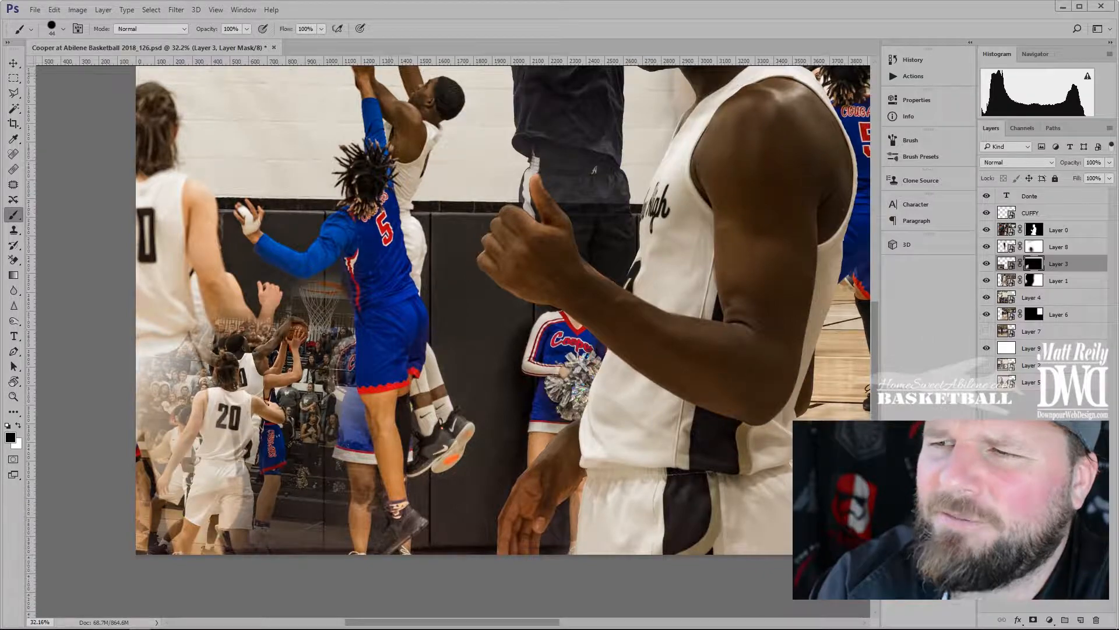
{"action": "scroll", "coordinate": [298, 235], "scroll_direction": "down", "scroll_amount": 4}
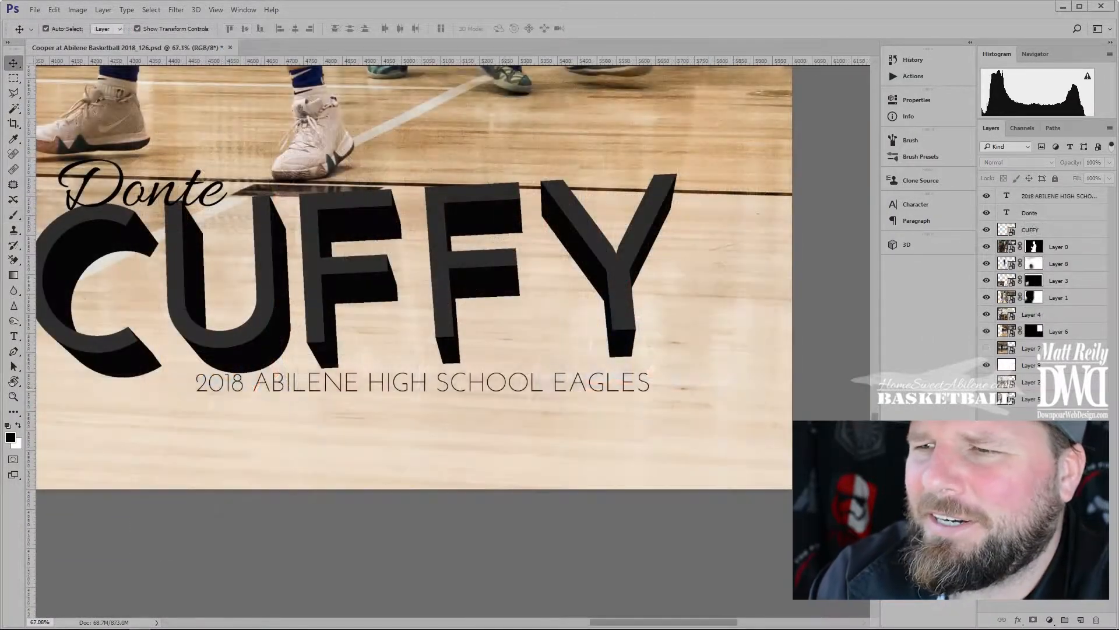
{"action": "left_click_drag", "start_coordinate": [503, 374], "coordinate": [537, 373]}
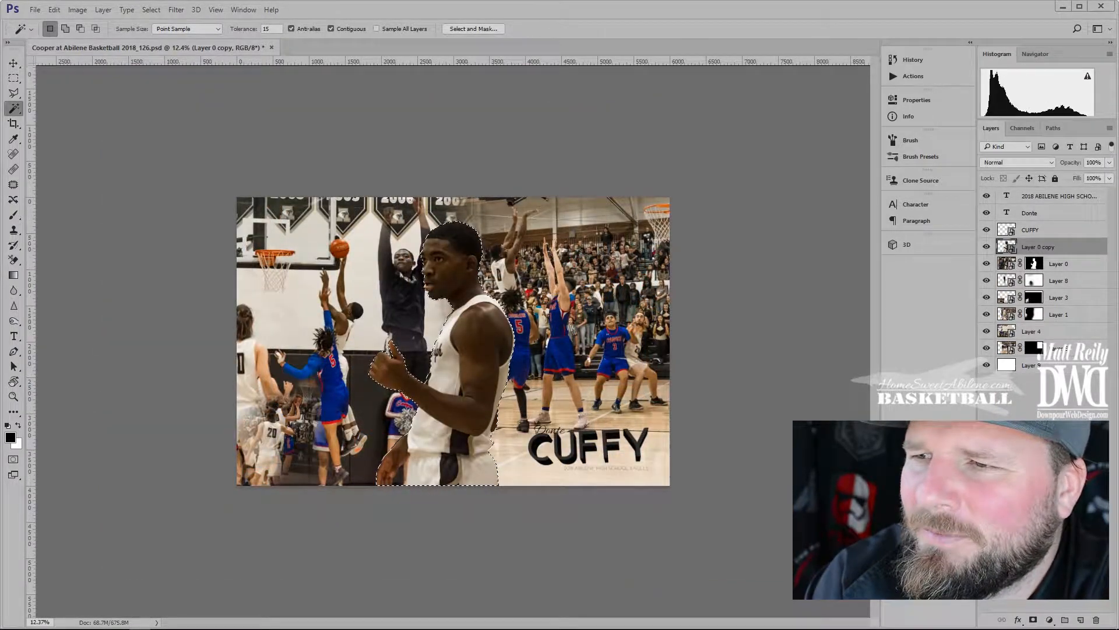
Add a new Layer 10 below Layer 0 and delete the Layer 0 copy
{"action": "left_click", "coordinate": [1081, 619]}
{"action": "left_click_drag", "start_coordinate": [1038, 246], "coordinate": [1033, 289]}
{"action": "right_click", "coordinate": [1028, 247]}
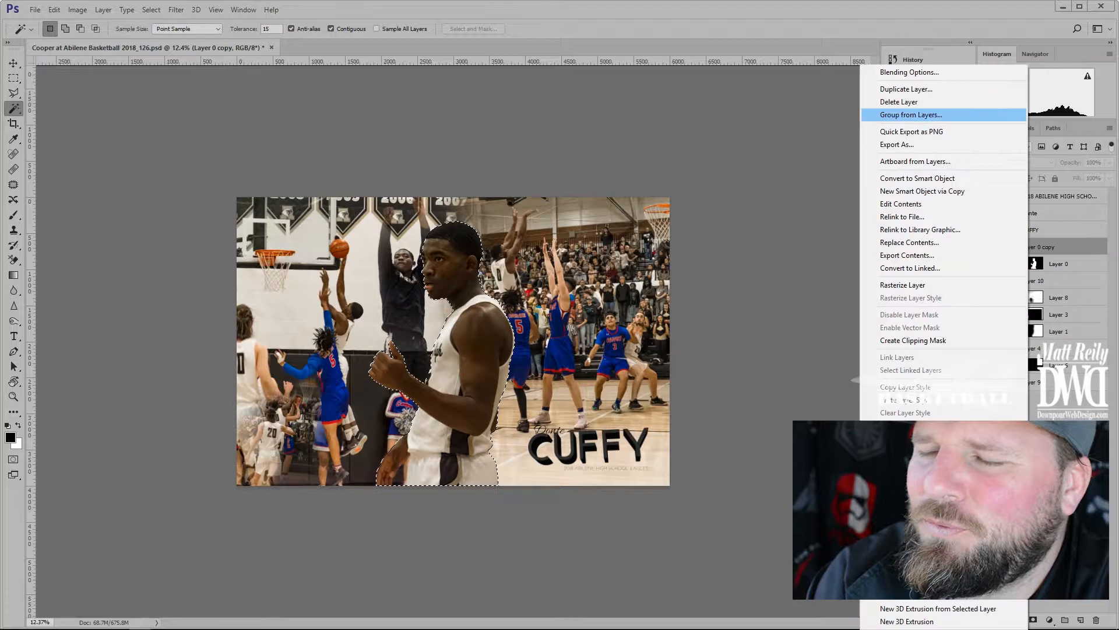
{"action": "left_click", "coordinate": [899, 102]}
{"action": "left_click", "coordinate": [1035, 264]}
Fill the player-shaped selection on Layer 10 with pale yellow #cccc99, then deselect
{"action": "left_click", "coordinate": [10, 437]}
{"action": "left_click", "coordinate": [928, 274]}
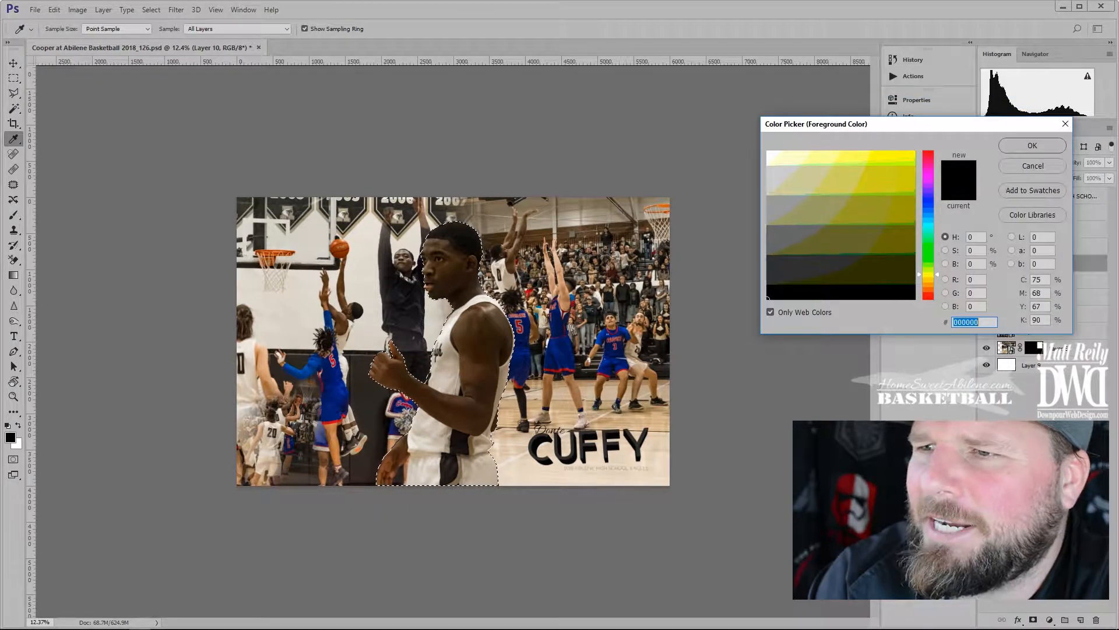
{"action": "left_click", "coordinate": [847, 173]}
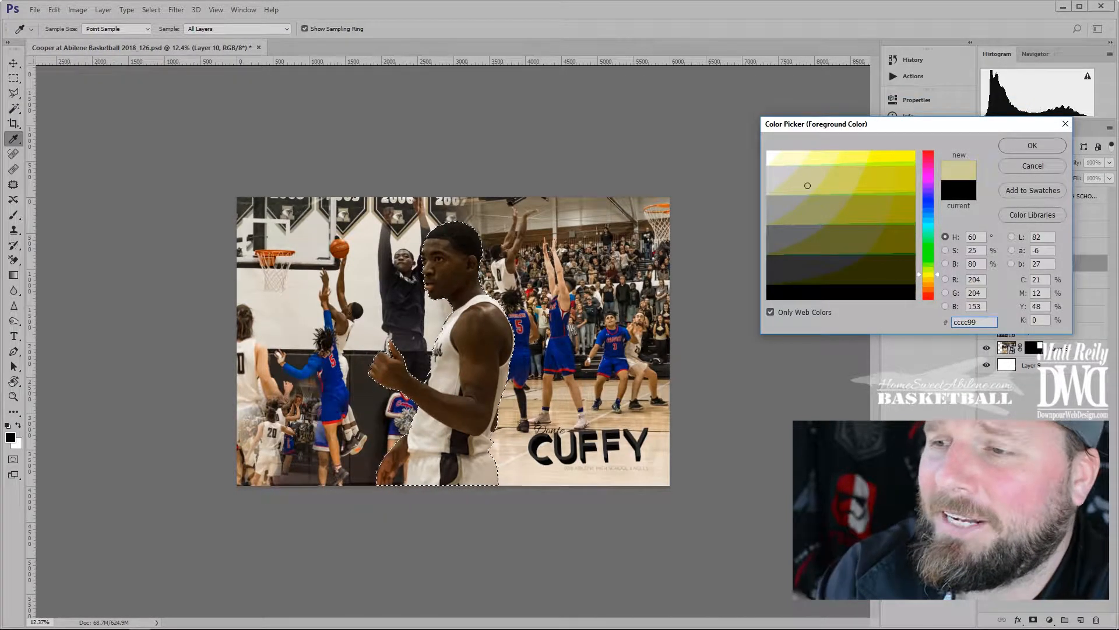
{"action": "key", "text": "Return"}
{"action": "key", "text": "g"}
{"action": "left_click", "coordinate": [466, 361]}
{"action": "key", "text": "ctrl+d"}
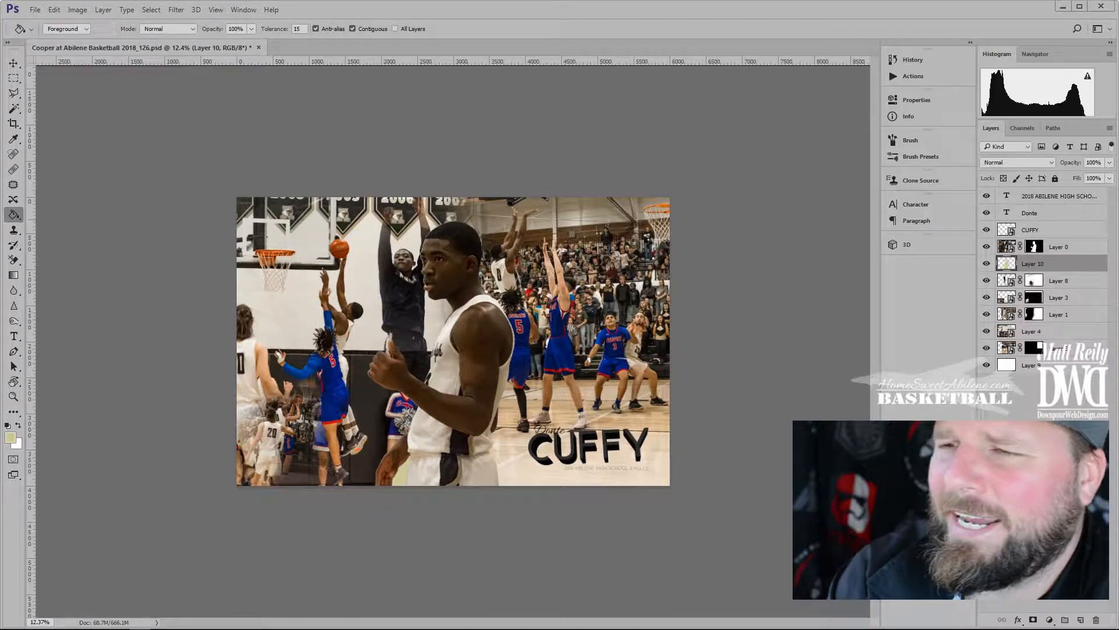
Apply a 33 px Gaussian Blur to the pale yellow fill
{"action": "left_click", "coordinate": [176, 10]}
{"action": "mouse_move", "coordinate": [181, 138]}
{"action": "left_click", "coordinate": [139, 182]}
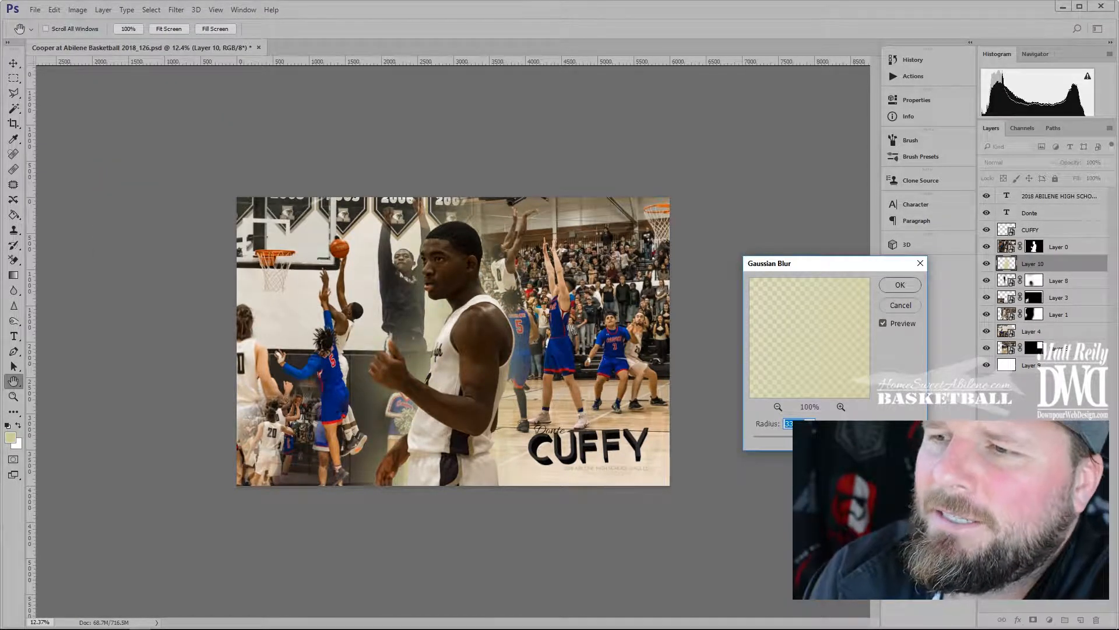
{"action": "key", "text": "Return"}
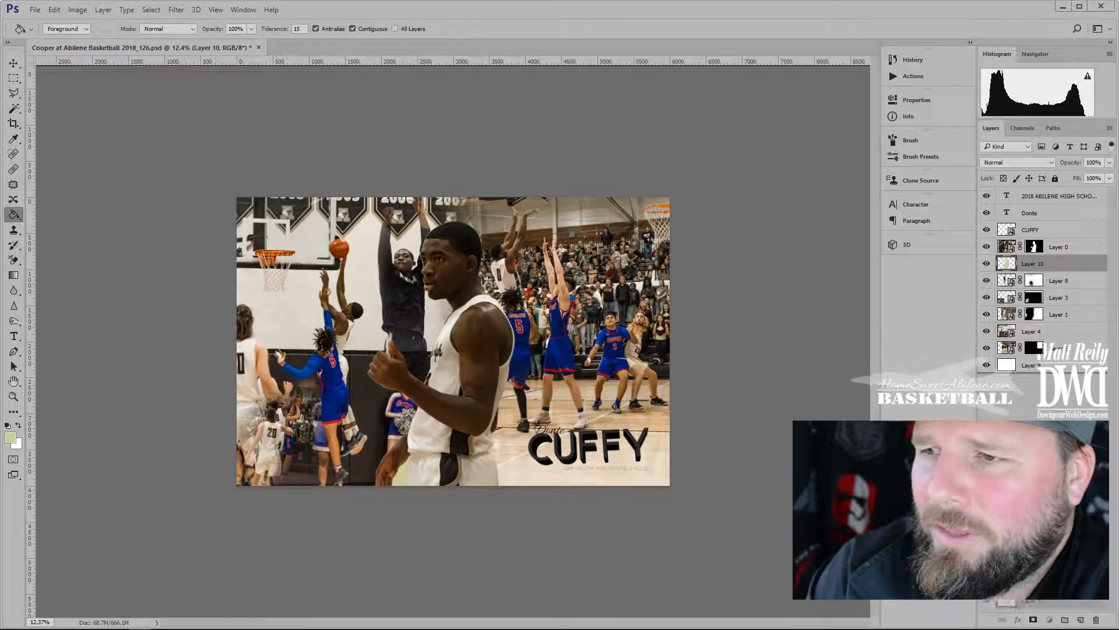
Duplicate the glow layer and Gaussian-blur both the copy and Layer 10 again at 17 px
{"action": "key", "text": "ctrl+j"}
{"action": "left_click", "coordinate": [175, 10]}
{"action": "mouse_move", "coordinate": [182, 138]}
{"action": "left_click", "coordinate": [130, 182]}
{"action": "key", "text": "Return"}
{"action": "left_click", "coordinate": [1032, 281]}
{"action": "left_click", "coordinate": [175, 10]}
{"action": "left_click", "coordinate": [129, 182]}
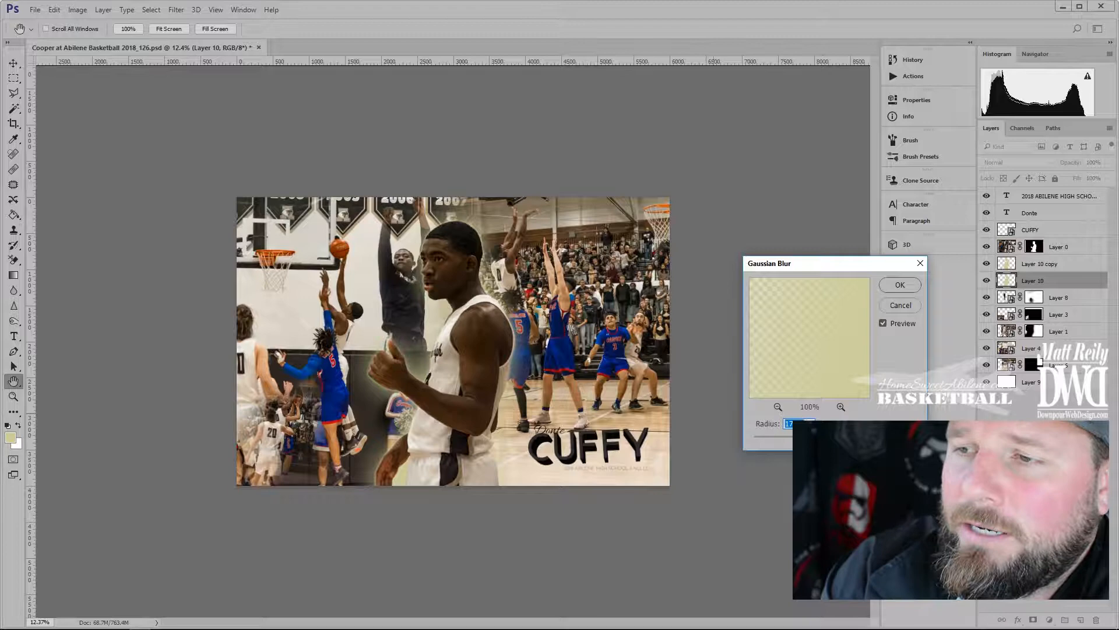
{"action": "key", "text": "Return"}
Set up a soft, low-flow brush of about 852 px
{"action": "key", "text": "b"}
{"action": "mouse_move", "coordinate": [522, 290]}
{"action": "left_mouse_down"}
{"action": "mouse_move", "coordinate": [583, 290]}
{"action": "mouse_move", "coordinate": [583, 244]}
{"action": "left_mouse_up"}
{"action": "left_click", "coordinate": [321, 29]}
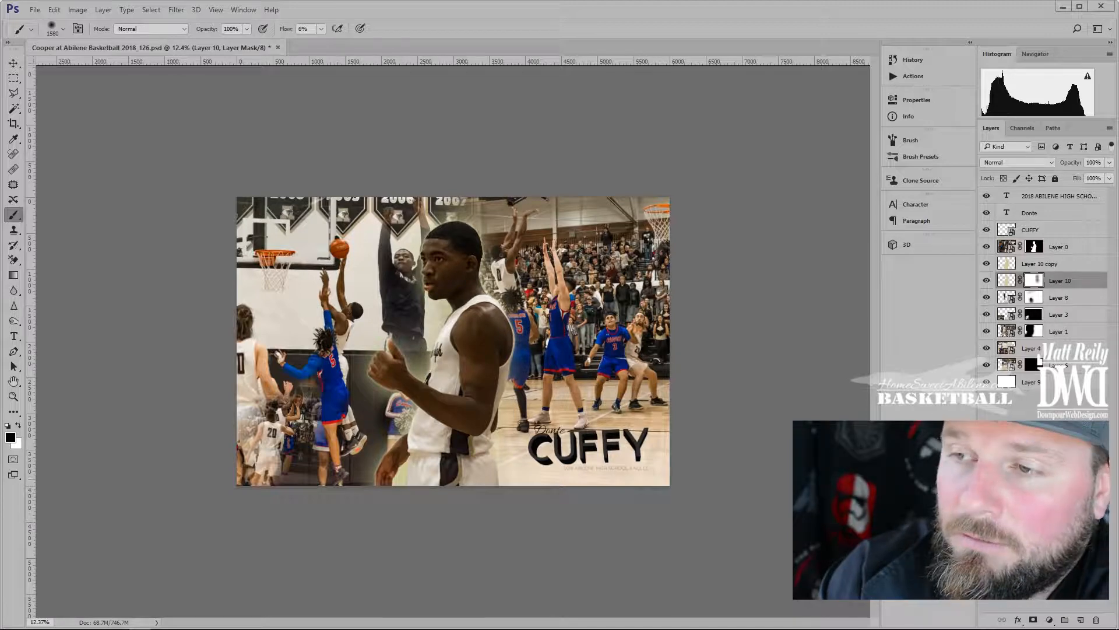
{"action": "left_click_drag", "start_coordinate": [448, 260], "coordinate": [422, 260]}
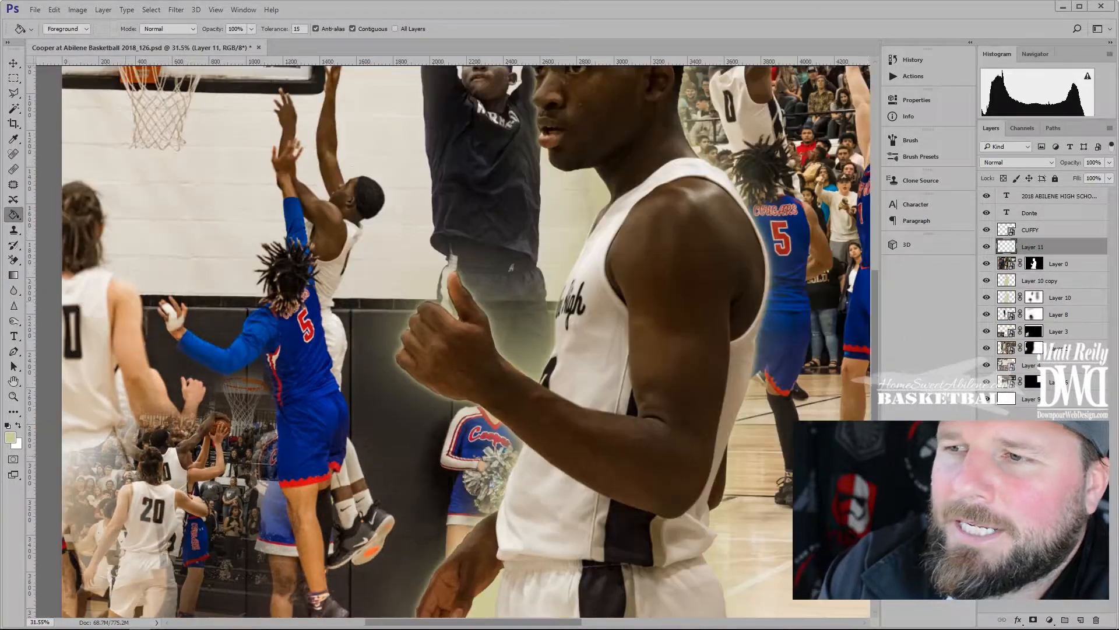
Select Layer 3's mask with a resized soft brush, swapping between white and black paint
{"action": "left_click", "coordinate": [1034, 331]}
{"action": "key", "text": "b"}
{"action": "mouse_move", "coordinate": [150, 439]}
{"action": "left_mouse_down"}
{"action": "mouse_move", "coordinate": [162, 438]}
{"action": "mouse_move", "coordinate": [129, 458]}
{"action": "left_mouse_up"}
{"action": "key", "text": "x"}
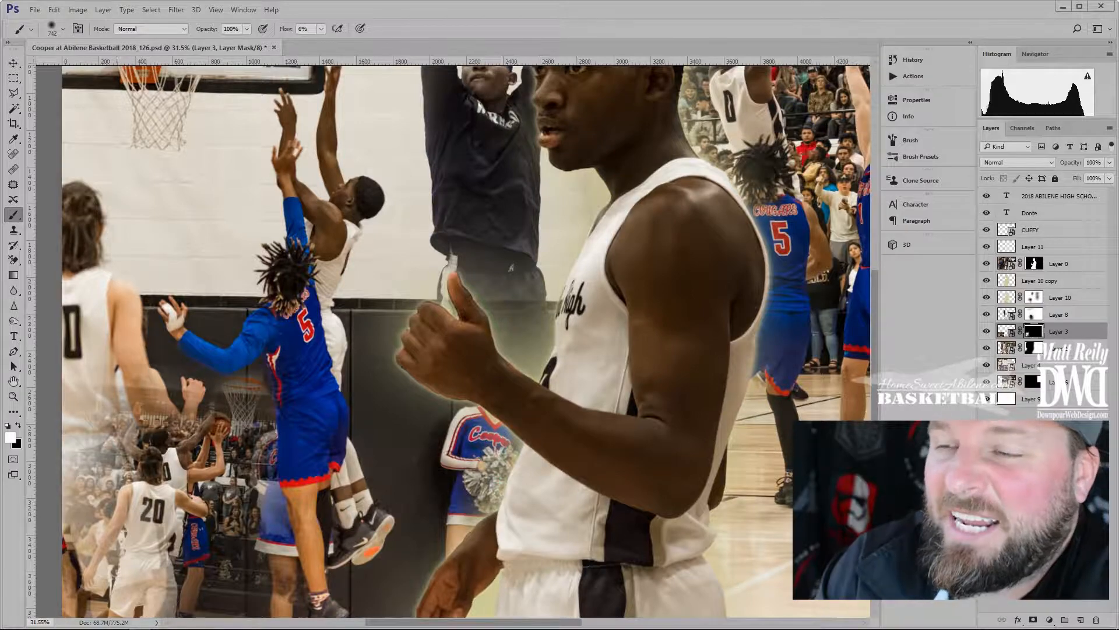
{"action": "scroll", "coordinate": [148, 526], "scroll_direction": "down", "scroll_amount": 1}
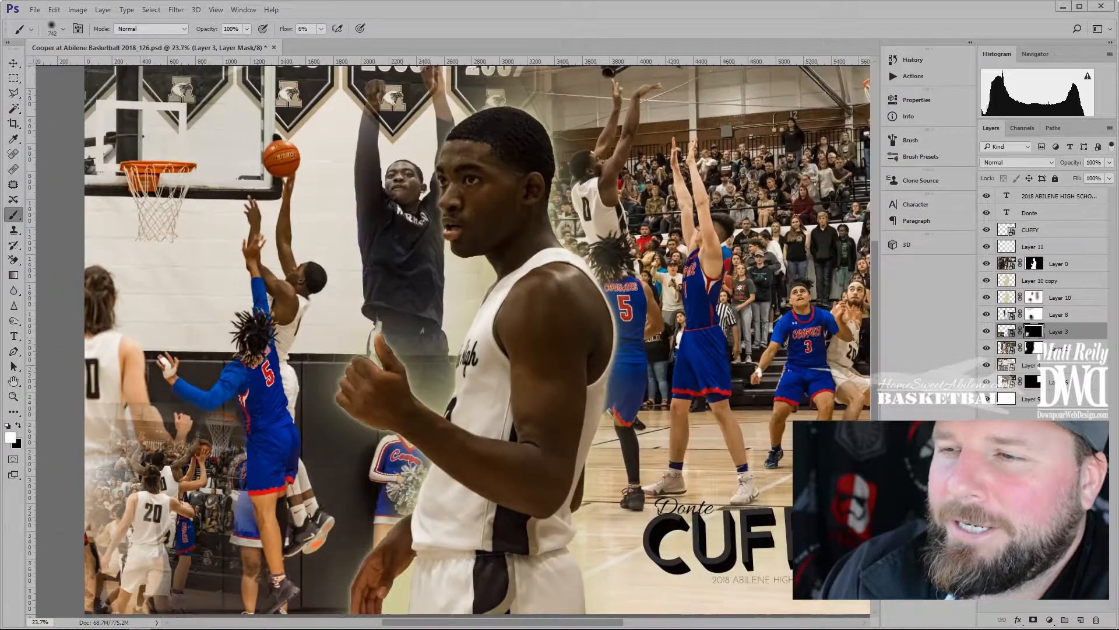
{"action": "scroll", "coordinate": [149, 526], "scroll_direction": "down", "scroll_amount": 1}
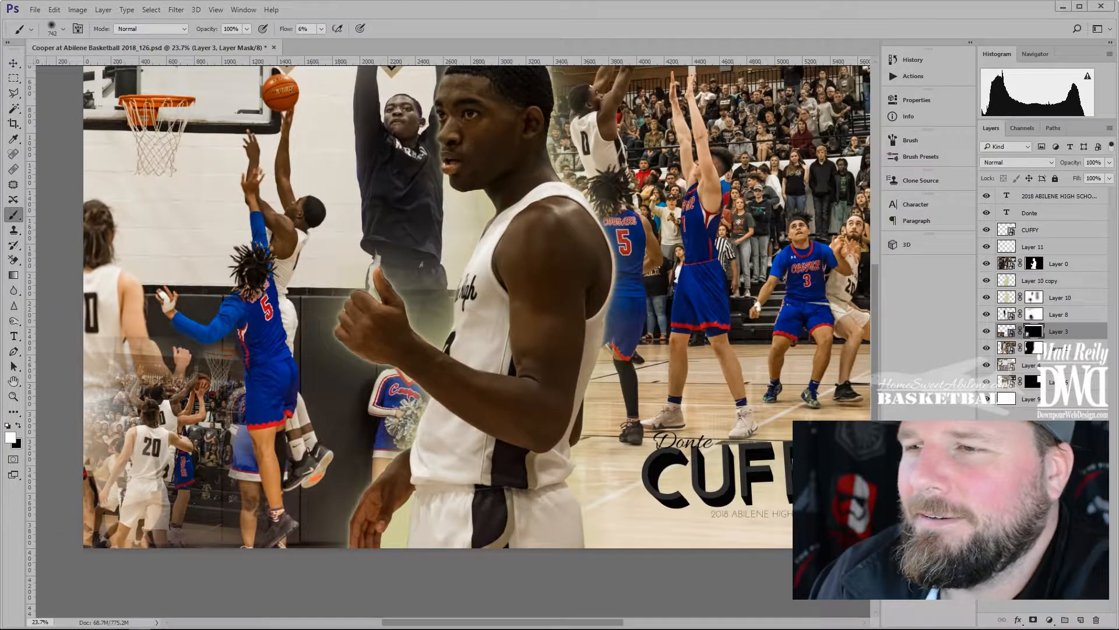
{"action": "scroll", "coordinate": [131, 252], "scroll_direction": "up", "scroll_amount": 3}
{"action": "key", "text": "x"}
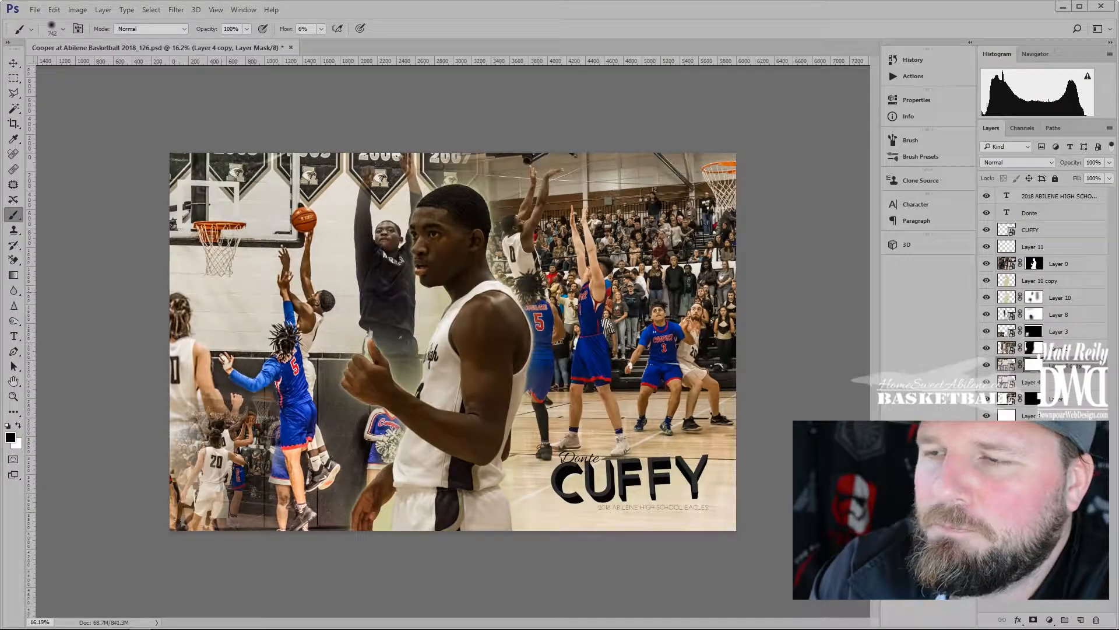
Shrink the brush to about 101 px and mask out the area over the player's shoulder
{"action": "scroll", "coordinate": [328, 317], "scroll_direction": "up", "scroll_amount": 7}
{"action": "left_click_drag", "start_coordinate": [247, 254], "coordinate": [148, 255]}
{"action": "key", "text": "shift+0"}
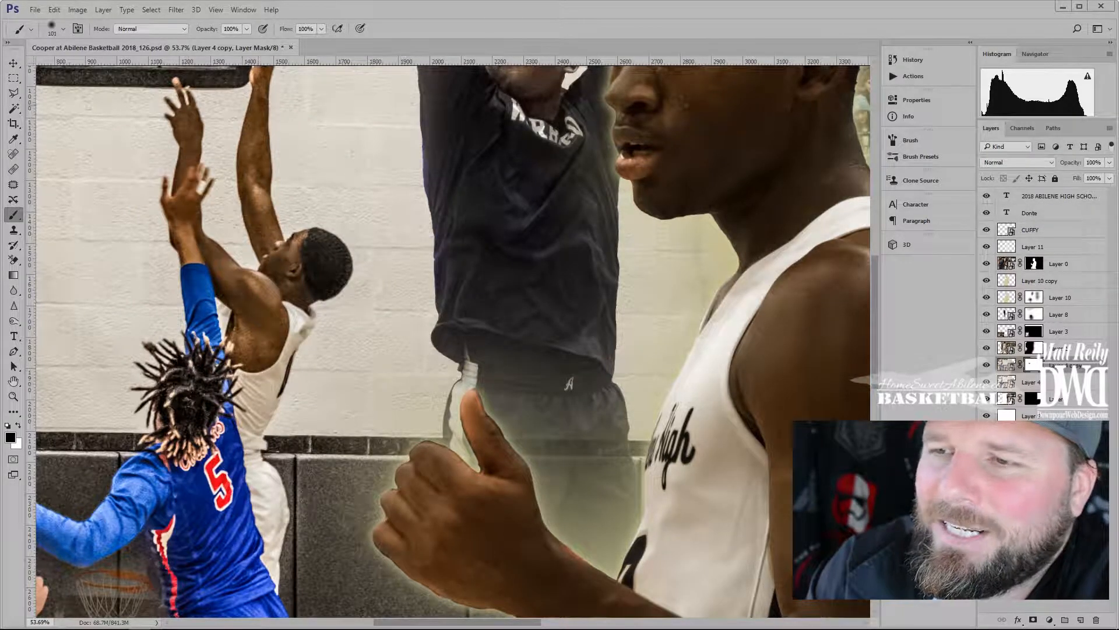
{"action": "left_click_drag", "start_coordinate": [271, 313], "coordinate": [236, 344]}
At 16% brush flow, faintly mask around the sleeve and the jumping player's leg
{"action": "mouse_move", "coordinate": [205, 185]}
{"action": "left_mouse_down"}
{"action": "mouse_move", "coordinate": [138, 370]}
{"action": "mouse_move", "coordinate": [212, 171]}
{"action": "left_mouse_up"}
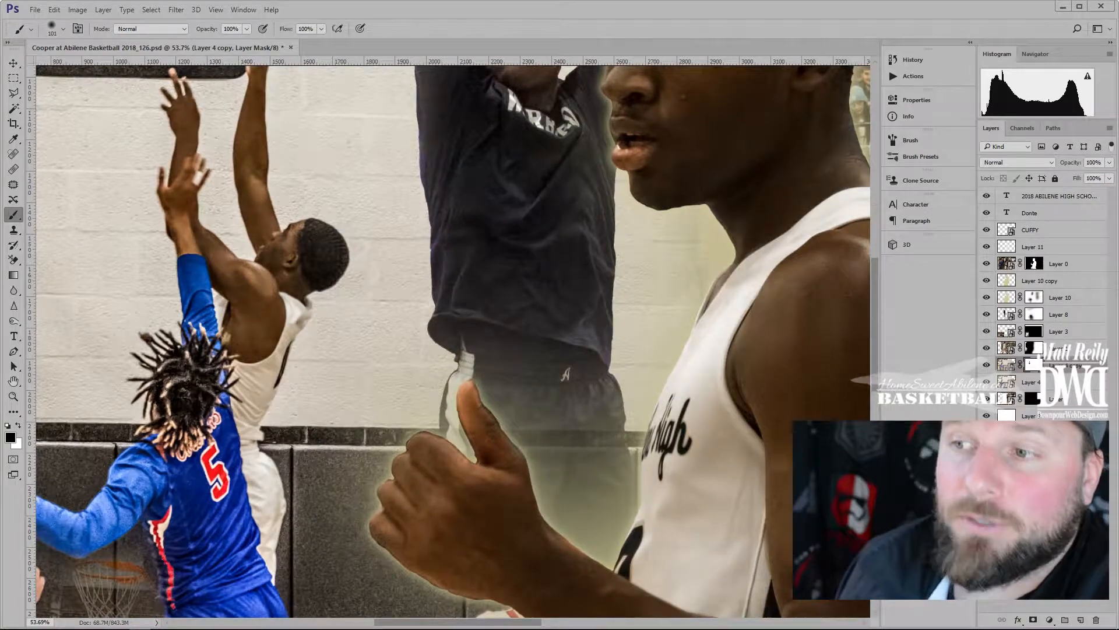
{"action": "left_click_drag", "start_coordinate": [184, 402], "coordinate": [300, 249]}
{"action": "mouse_move", "coordinate": [245, 350]}
{"action": "left_mouse_down"}
{"action": "mouse_move", "coordinate": [273, 257]}
{"action": "mouse_move", "coordinate": [283, 257]}
{"action": "left_mouse_up"}
{"action": "left_click", "coordinate": [321, 29]}
{"action": "left_click", "coordinate": [272, 43]}
{"action": "left_click_drag", "start_coordinate": [185, 265], "coordinate": [266, 282]}
{"action": "left_click_drag", "start_coordinate": [357, 444], "coordinate": [361, 380]}
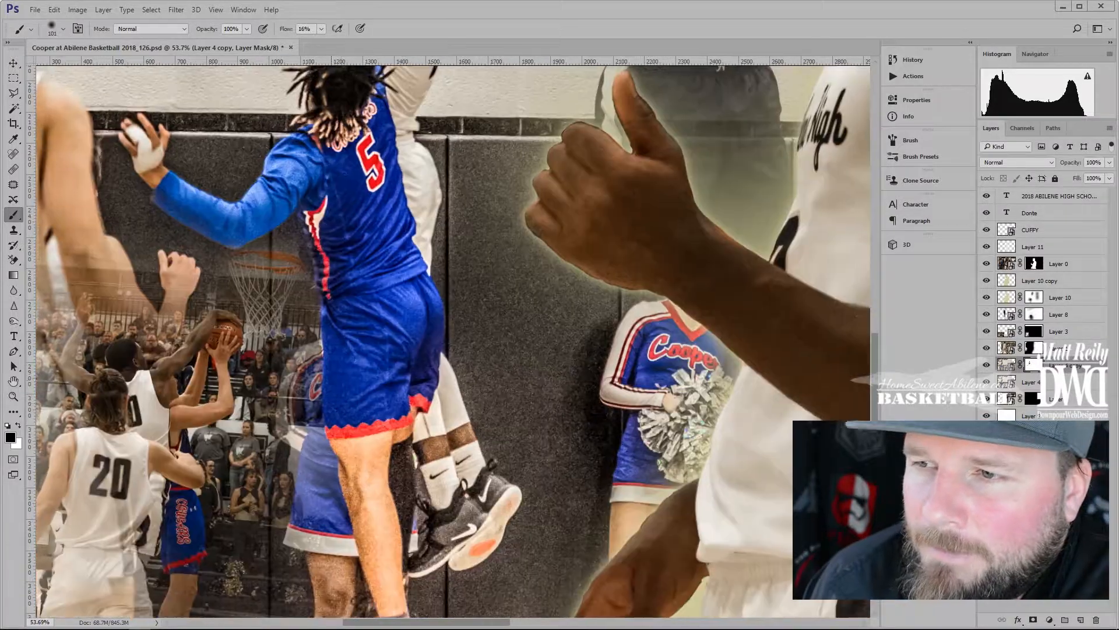
{"action": "left_click_drag", "start_coordinate": [362, 467], "coordinate": [358, 375]}
{"action": "mouse_move", "coordinate": [357, 429]}
{"action": "left_mouse_down"}
{"action": "mouse_move", "coordinate": [358, 377]}
{"action": "mouse_move", "coordinate": [479, 432]}
{"action": "mouse_move", "coordinate": [428, 350]}
{"action": "mouse_move", "coordinate": [453, 365]}
{"action": "left_mouse_up"}
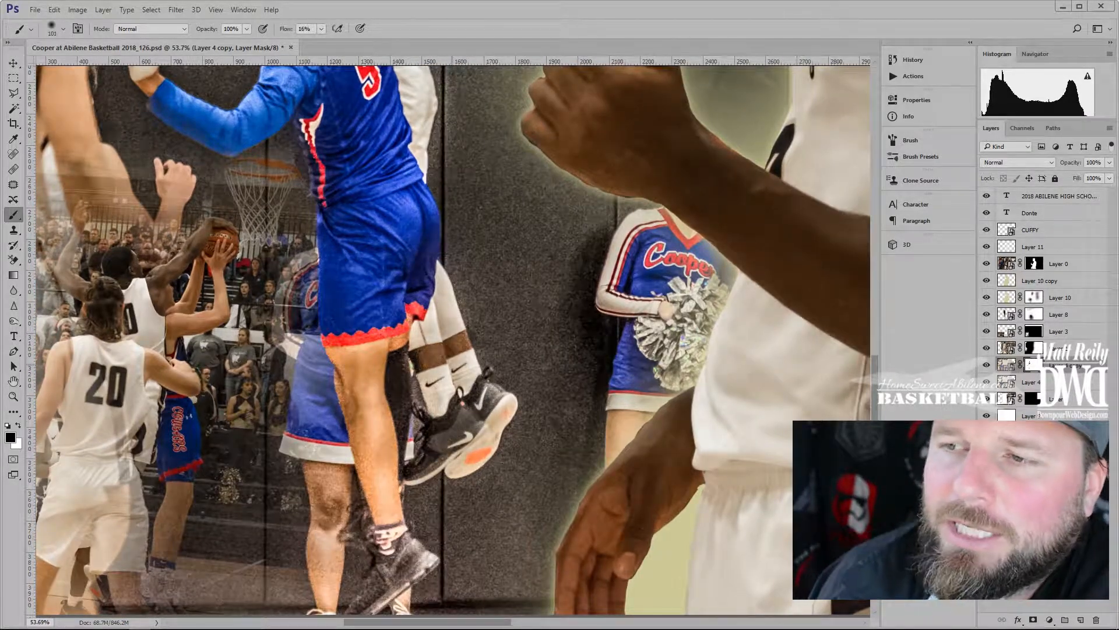
{"action": "scroll", "coordinate": [414, 347], "scroll_direction": "down", "scroll_amount": 5}
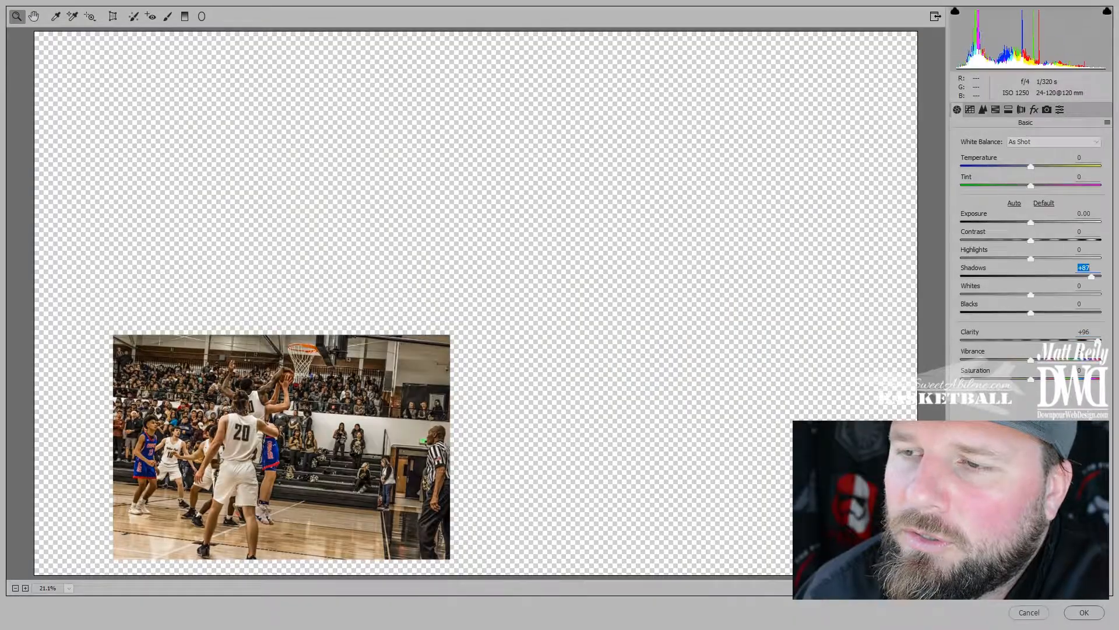
Push the Camera Raw noise reduction sliders near maximum and apply the filter
{"action": "type", "text": "81"}
{"action": "left_click_drag", "start_coordinate": [1031, 273], "coordinate": [1100, 273]}
{"action": "left_click_drag", "start_coordinate": [961, 292], "coordinate": [1101, 292]}
{"action": "left_click_drag", "start_coordinate": [961, 311], "coordinate": [1079, 311]}
{"action": "left_click_drag", "start_coordinate": [1031, 330], "coordinate": [1097, 331]}
{"action": "left_click_drag", "start_coordinate": [1031, 350], "coordinate": [1097, 349]}
{"action": "left_click", "coordinate": [957, 110]}
{"action": "left_click", "coordinate": [1085, 612]}
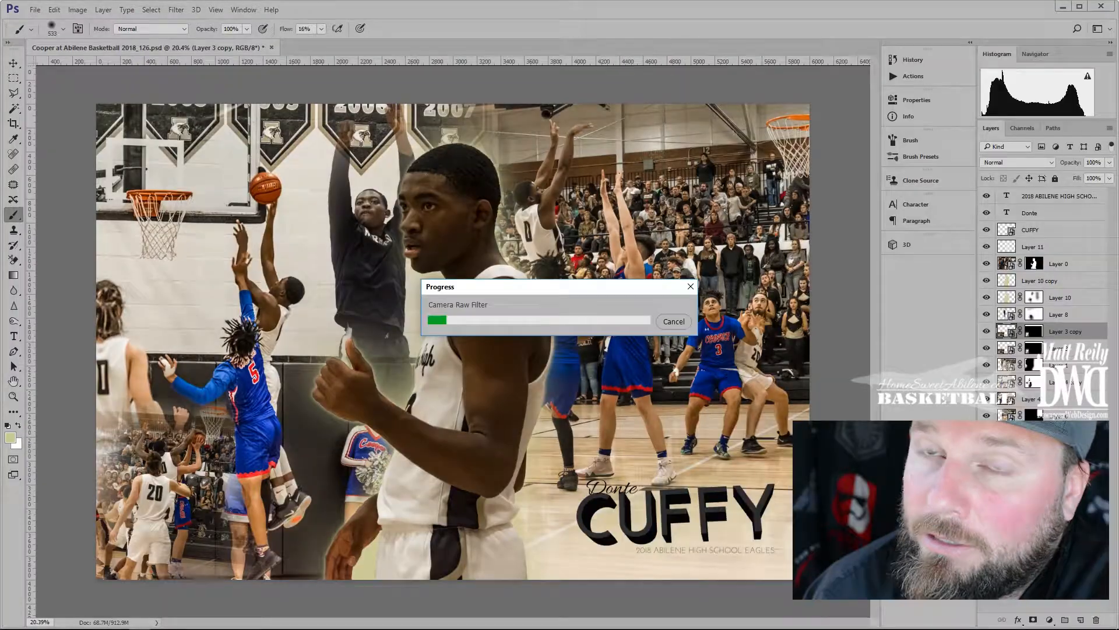
Zoom out and back in to review the whole collage
{"action": "scroll", "coordinate": [142, 472], "scroll_direction": "up", "scroll_amount": 10}
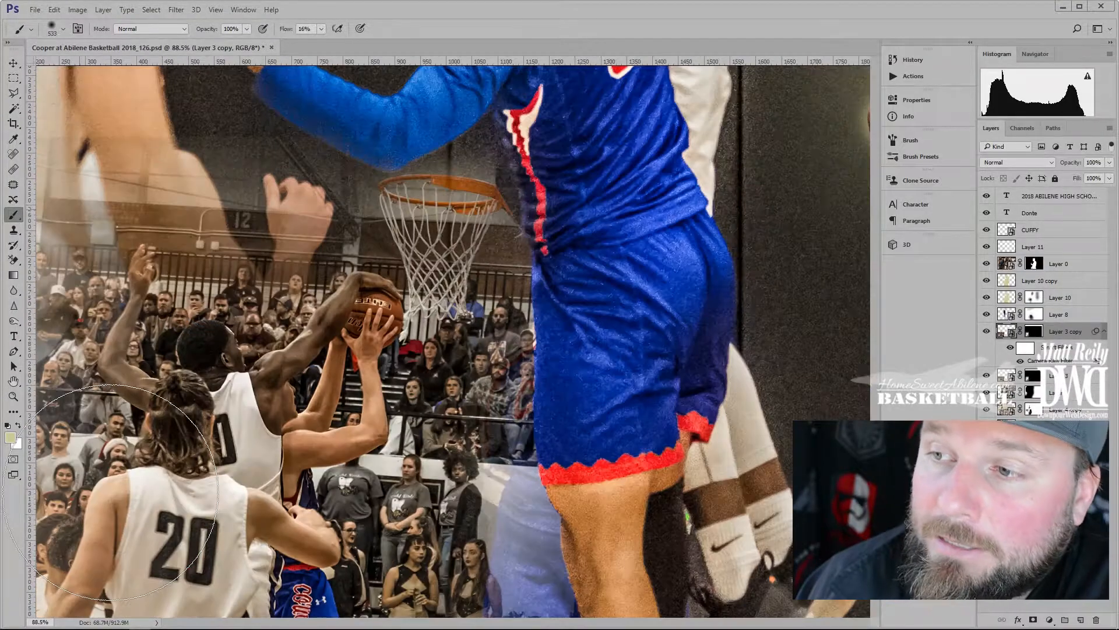
{"action": "scroll", "coordinate": [164, 440], "scroll_direction": "up", "scroll_amount": 3}
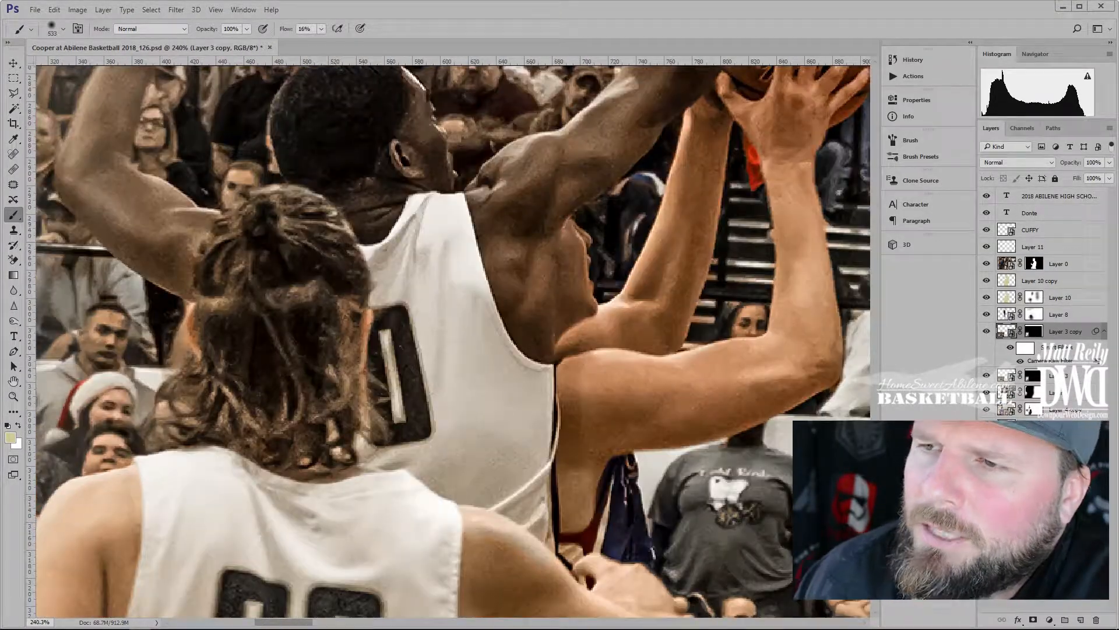
{"action": "scroll", "coordinate": [297, 319], "scroll_direction": "down", "scroll_amount": 6}
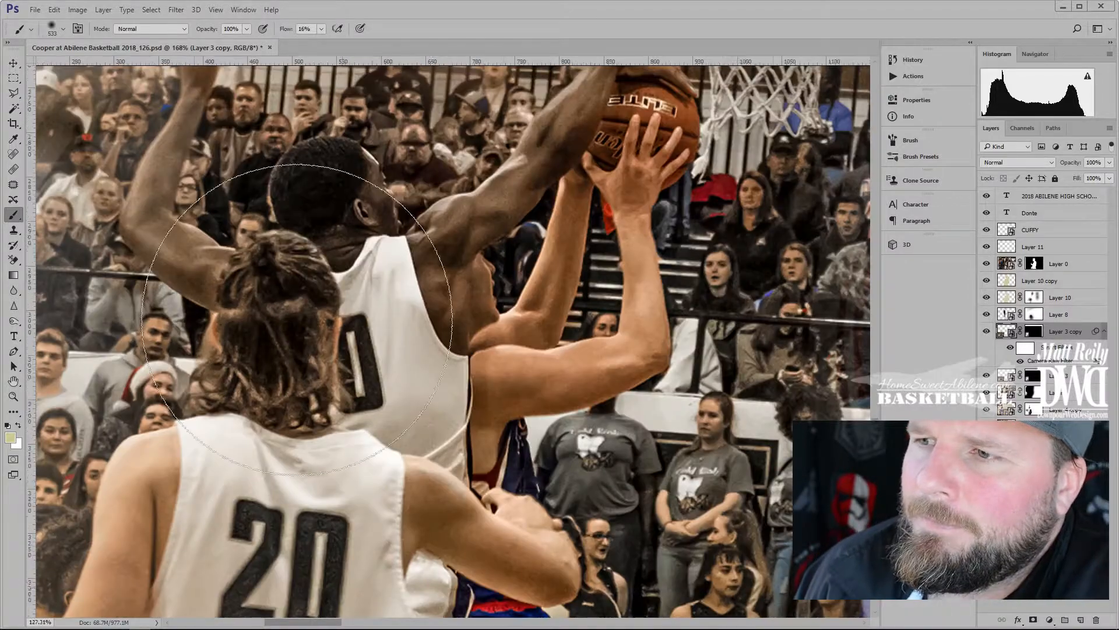
{"action": "scroll", "coordinate": [297, 319], "scroll_direction": "down", "scroll_amount": 6}
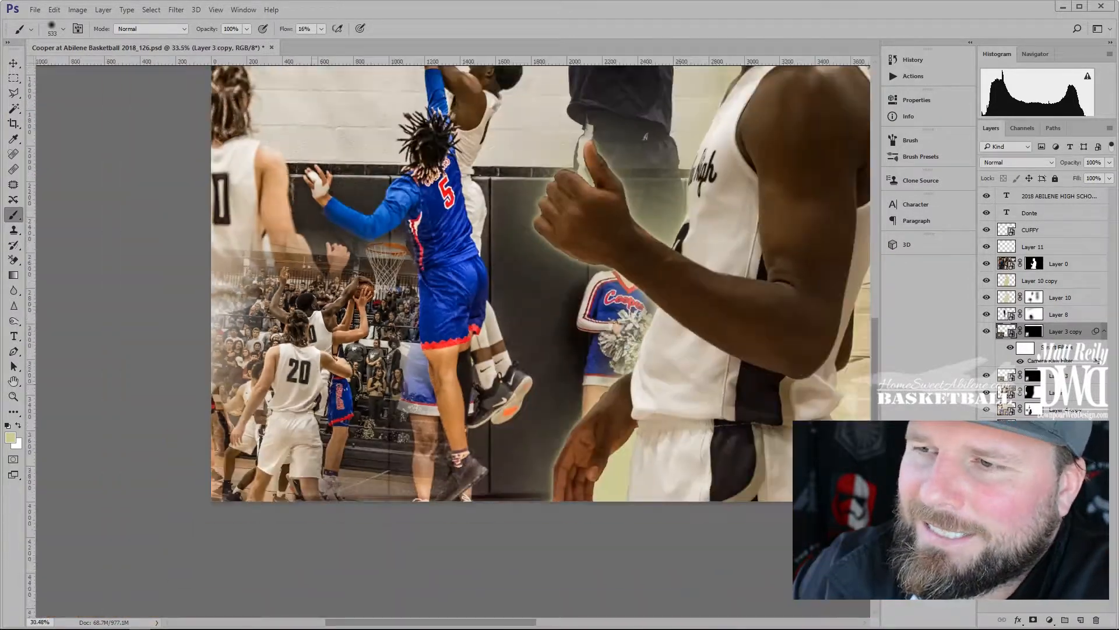
{"action": "scroll", "coordinate": [297, 319], "scroll_direction": "down", "scroll_amount": 2}
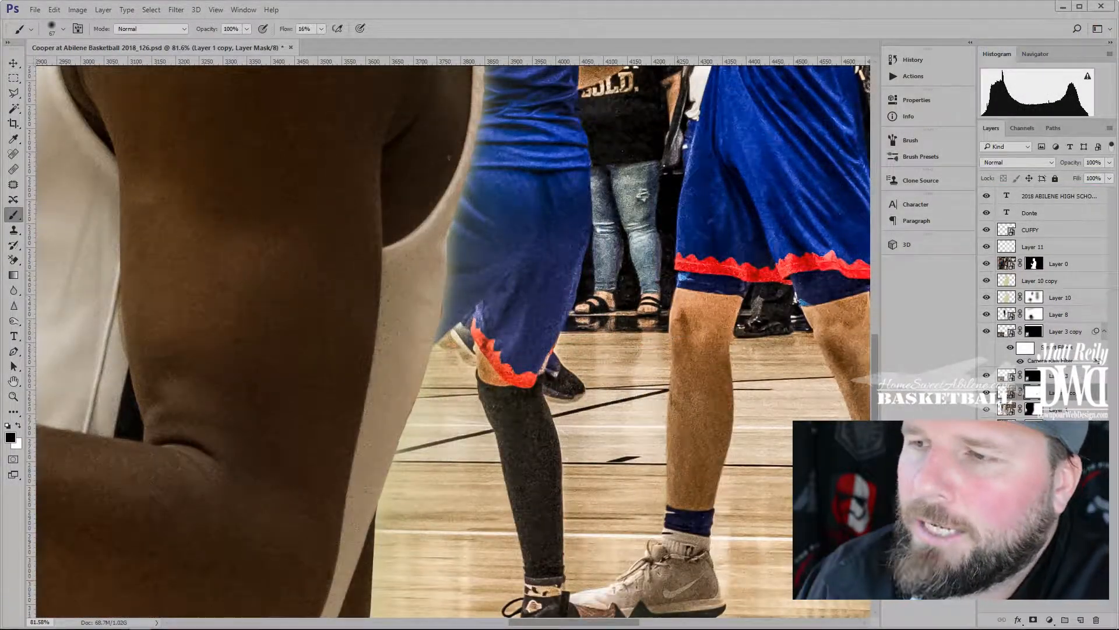
{"action": "left_click_drag", "start_coordinate": [555, 454], "coordinate": [500, 311]}
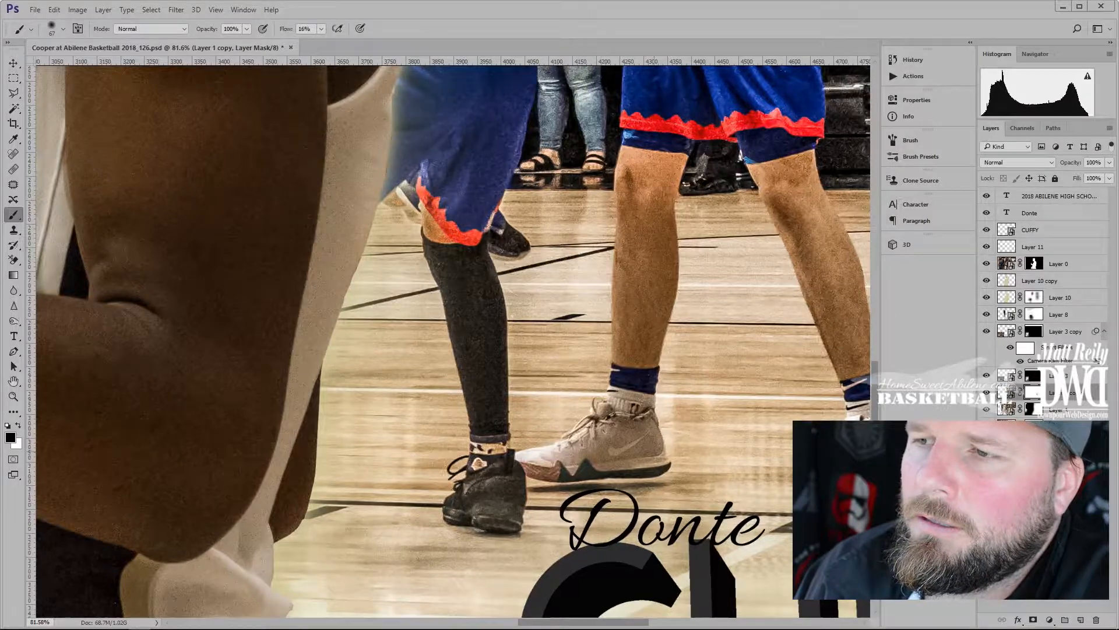
{"action": "left_click_drag", "start_coordinate": [659, 420], "coordinate": [329, 471]}
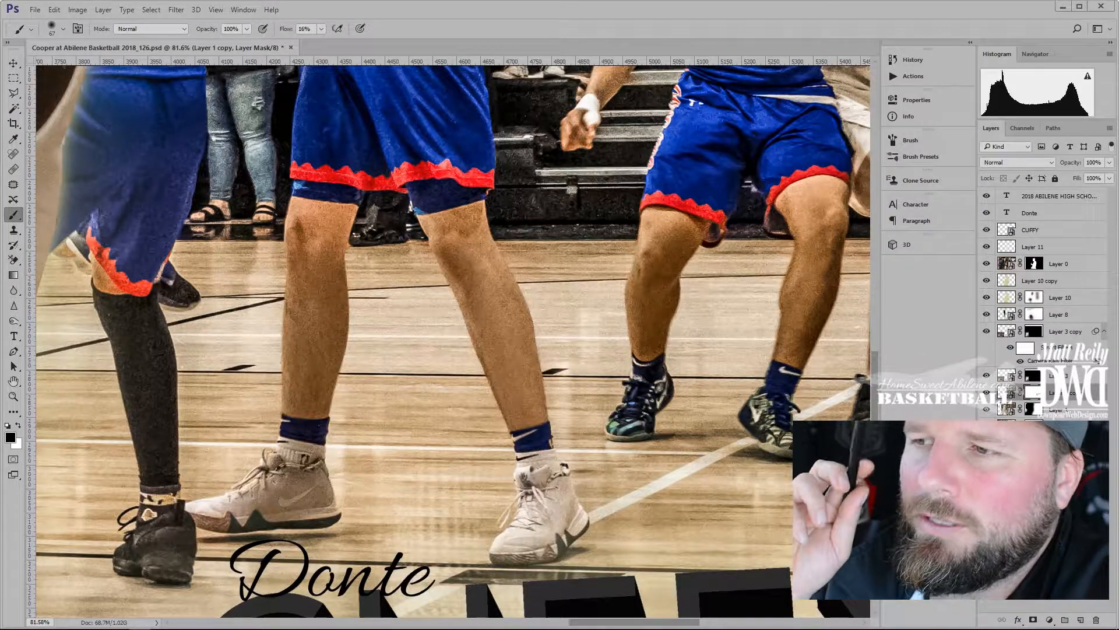
{"action": "left_click_drag", "start_coordinate": [778, 415], "coordinate": [630, 329]}
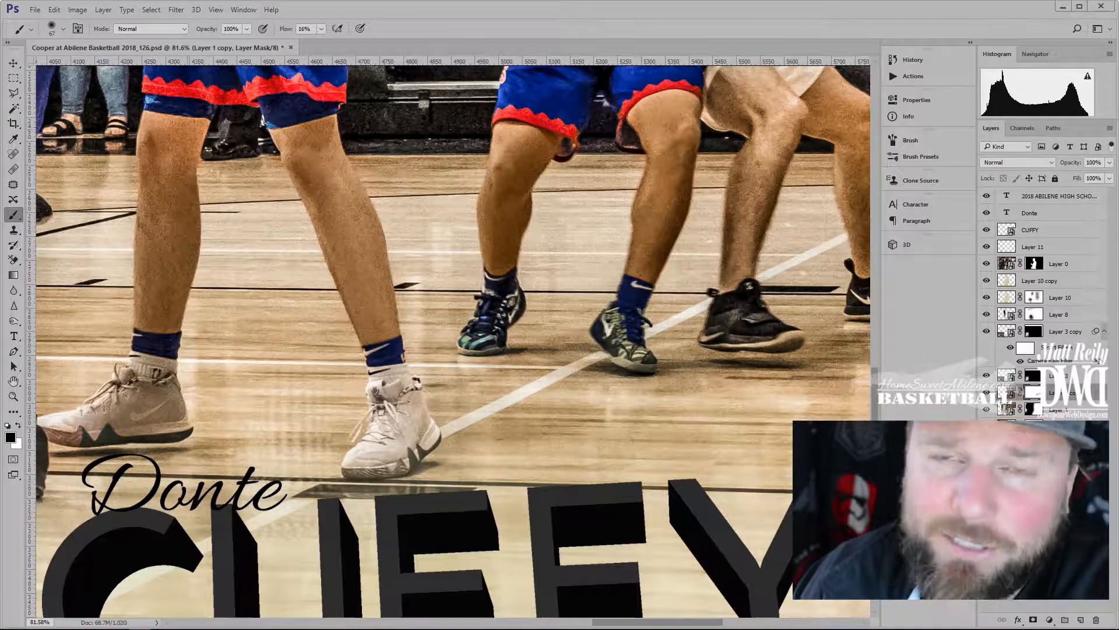
{"action": "left_click_drag", "start_coordinate": [756, 124], "coordinate": [507, 175]}
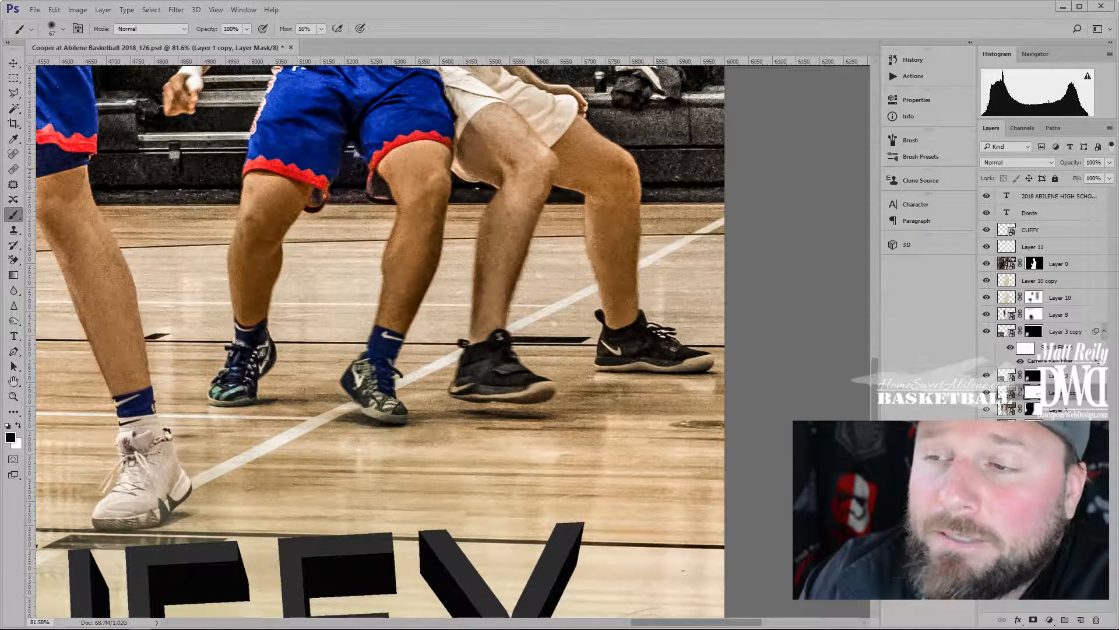
{"action": "scroll", "coordinate": [379, 341], "scroll_direction": "up", "scroll_amount": 10}
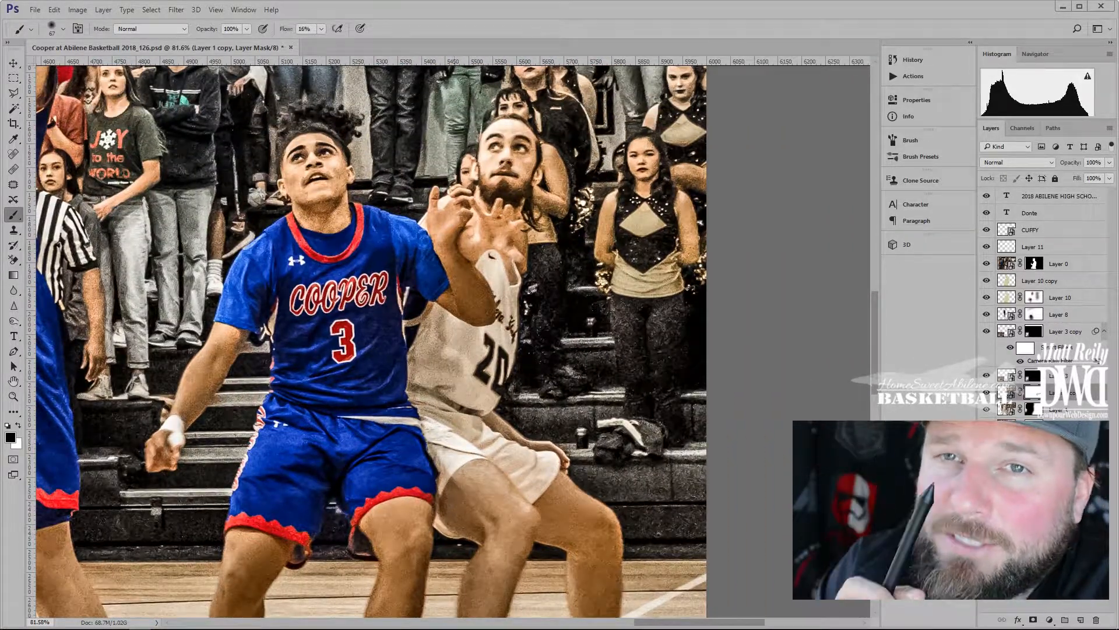
{"action": "left_click_drag", "start_coordinate": [326, 461], "coordinate": [286, 340]}
{"action": "mouse_move", "coordinate": [222, 401]}
{"action": "left_mouse_down"}
{"action": "mouse_move", "coordinate": [191, 386]}
{"action": "mouse_move", "coordinate": [265, 416]}
{"action": "left_mouse_up"}
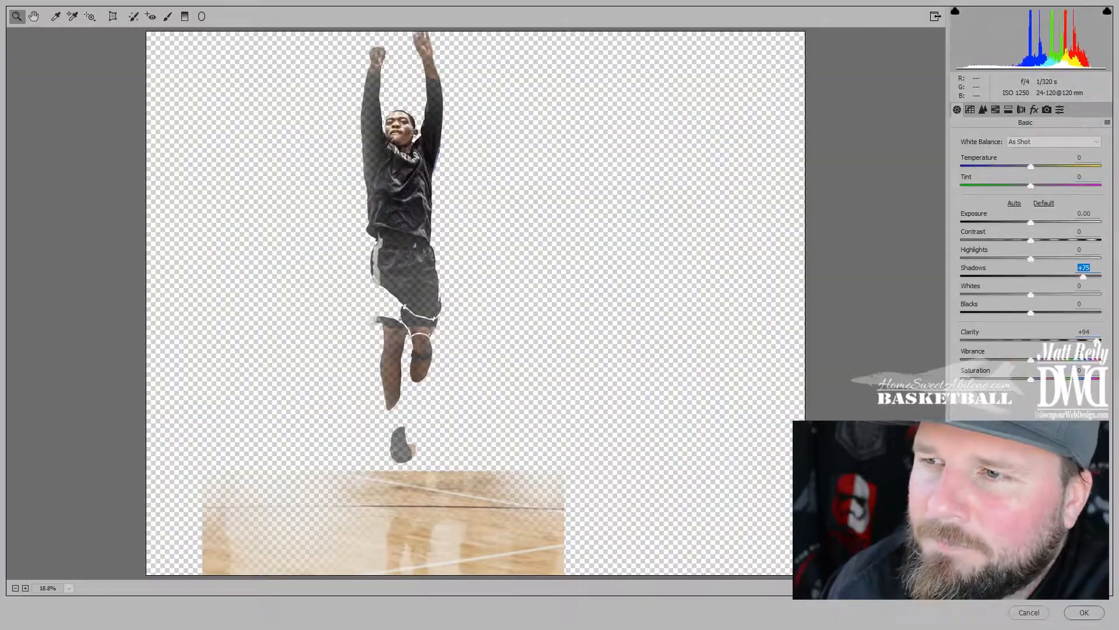
Apply a Camera Raw filter with noise reduction sliders near maximum to the copied player layer
{"action": "left_click", "coordinate": [983, 109]}
{"action": "left_click", "coordinate": [1083, 264]}
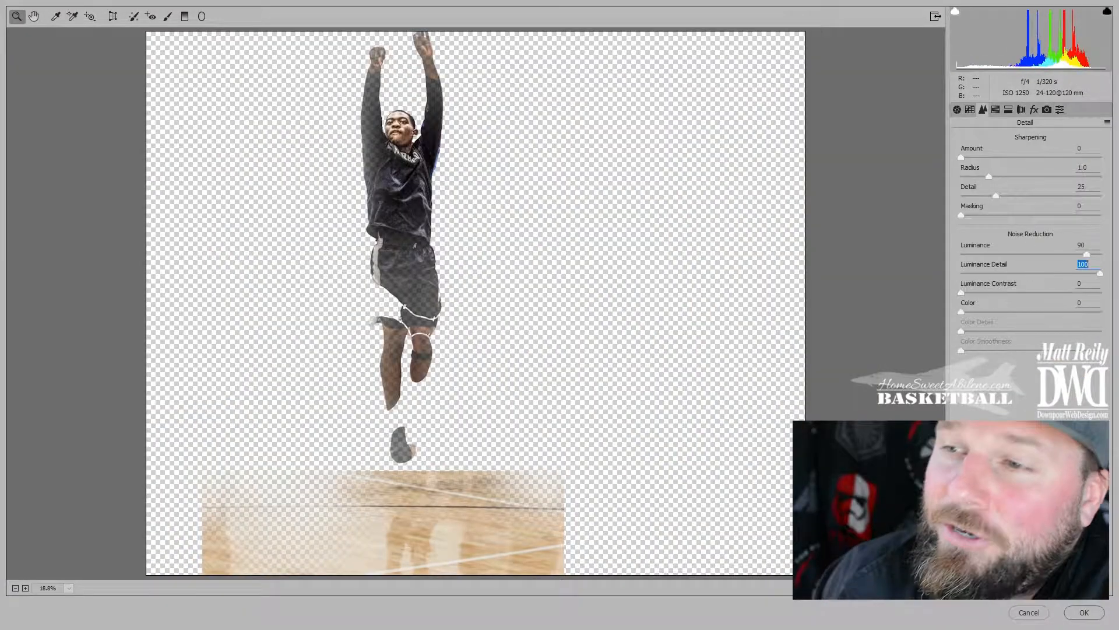
{"action": "left_click_drag", "start_coordinate": [961, 293], "coordinate": [1100, 292]}
{"action": "left_click_drag", "start_coordinate": [961, 312], "coordinate": [1086, 312]}
{"action": "left_click_drag", "start_coordinate": [1030, 331], "coordinate": [1100, 331]}
{"action": "left_click_drag", "start_coordinate": [1030, 351], "coordinate": [1100, 351]}
{"action": "left_click", "coordinate": [1084, 612]}
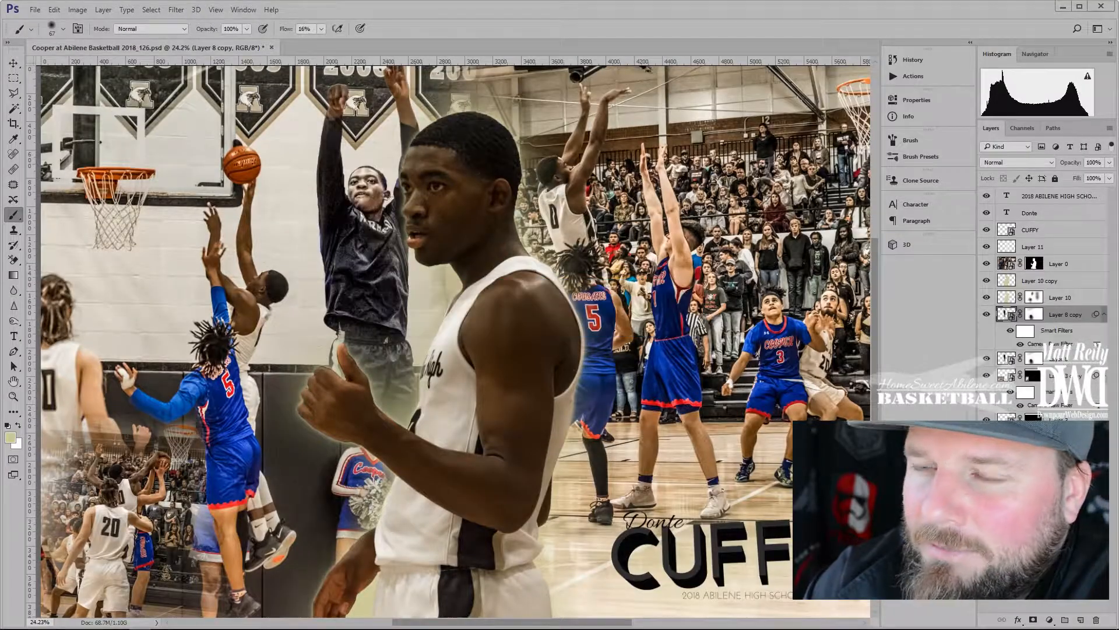
Convert the filtered copy of the player in black into a smart object
{"action": "scroll", "coordinate": [373, 217], "scroll_direction": "up", "scroll_amount": 11}
{"action": "right_click", "coordinate": [1055, 314]}
{"action": "left_click", "coordinate": [985, 179]}
{"action": "left_click", "coordinate": [1033, 620]}
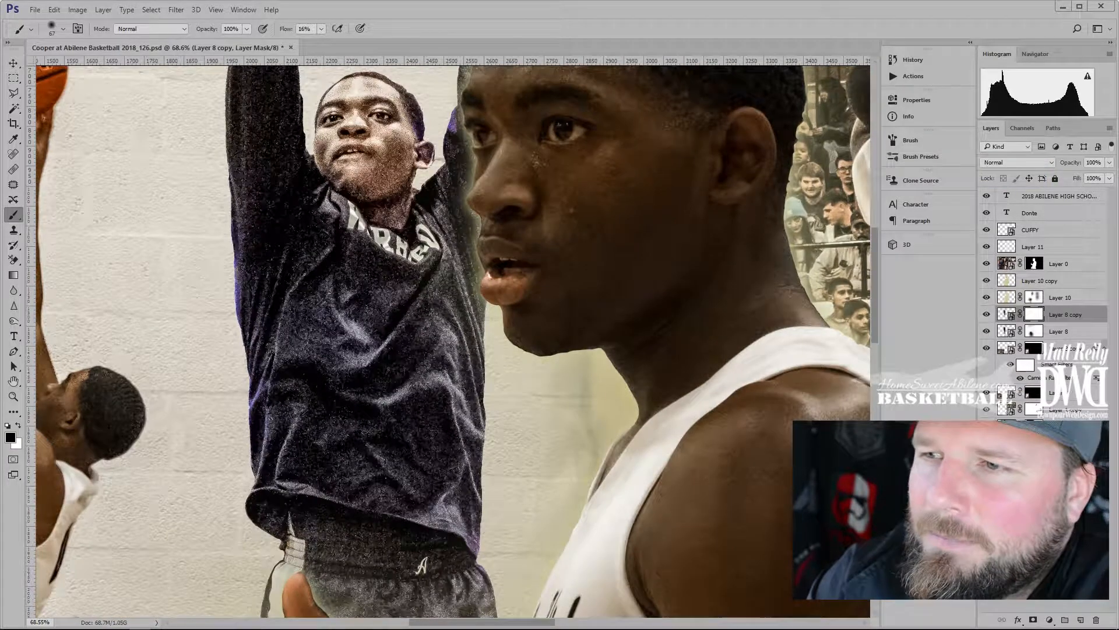
Mask the filter off the noisy left sleeve and the player's cheek and chin
{"action": "left_click_drag", "start_coordinate": [286, 228], "coordinate": [276, 119]}
{"action": "left_click_drag", "start_coordinate": [334, 139], "coordinate": [378, 219]}
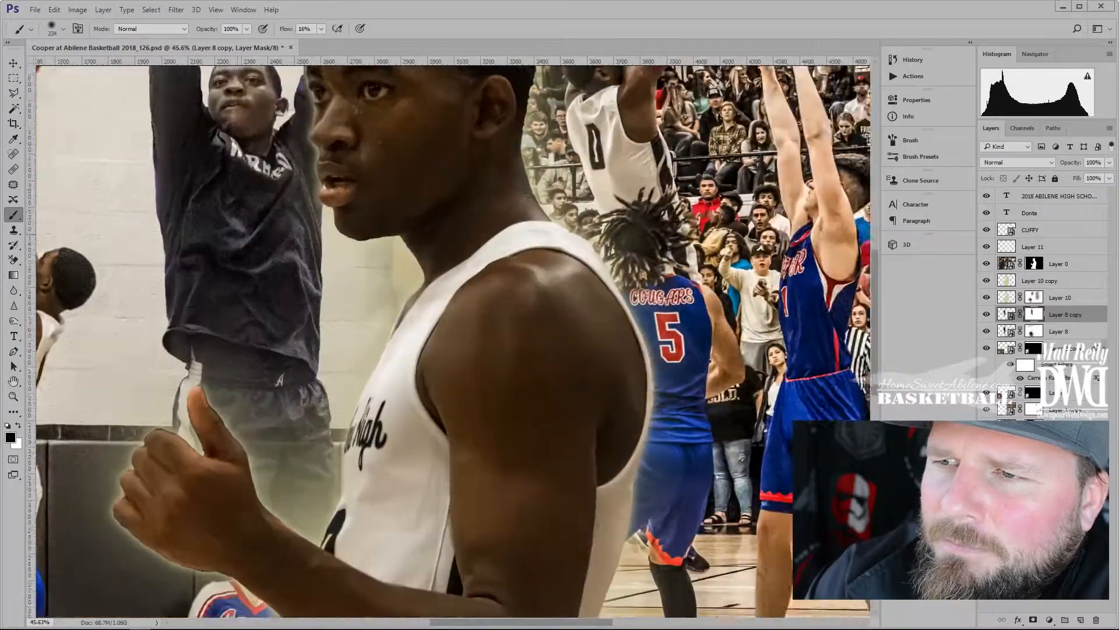
{"action": "scroll", "coordinate": [397, 338], "scroll_direction": "down", "scroll_amount": 5}
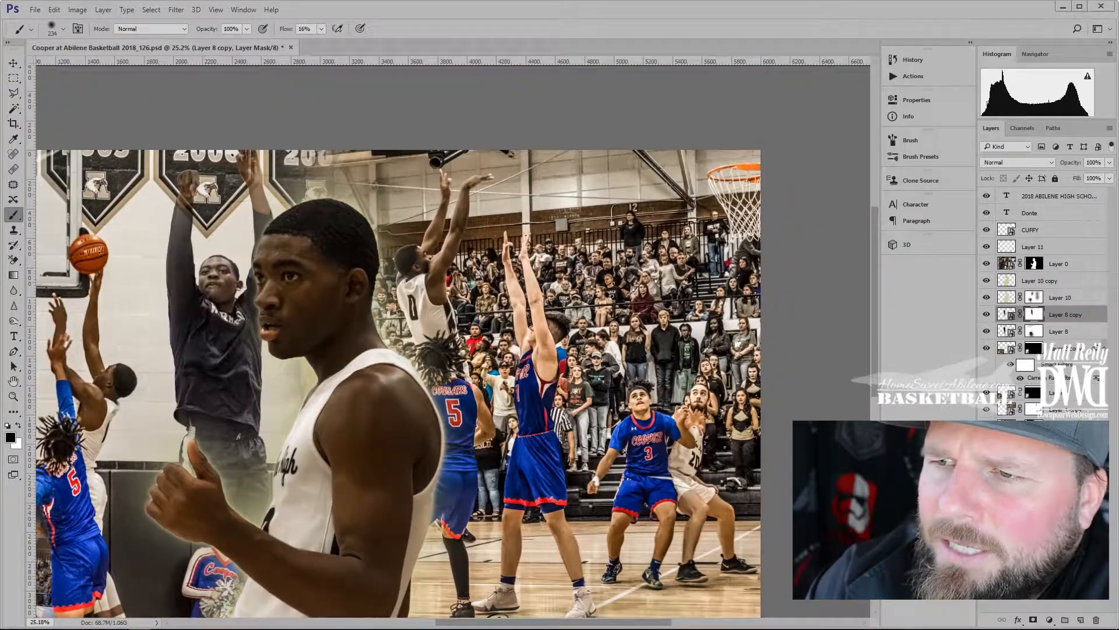
{"action": "left_click_drag", "start_coordinate": [274, 326], "coordinate": [349, 355]}
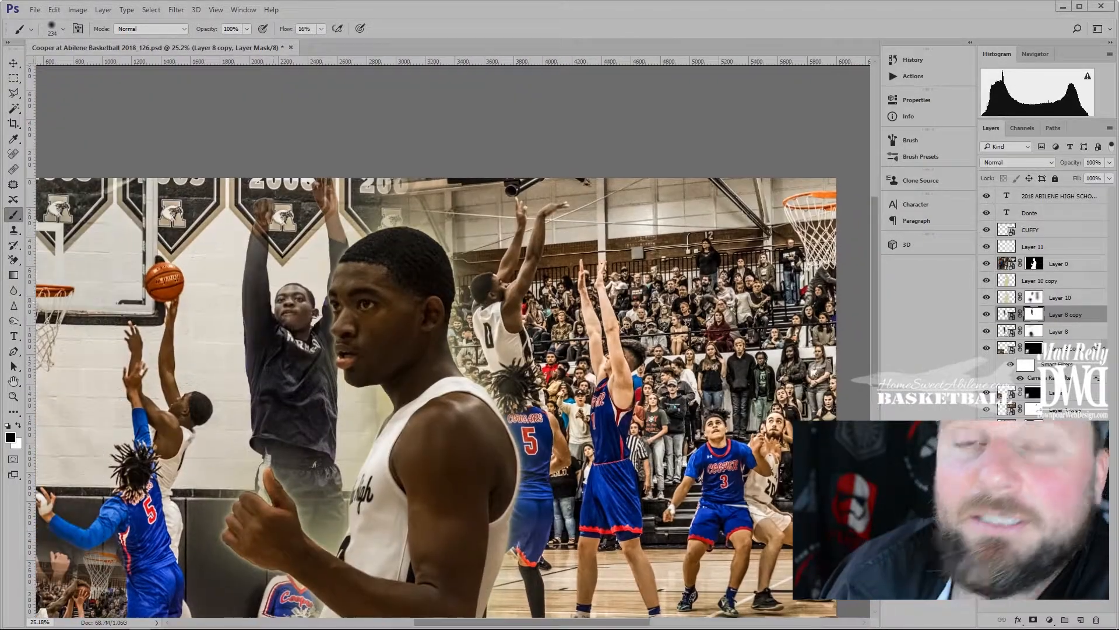
{"action": "left_click_drag", "start_coordinate": [408, 408], "coordinate": [314, 309]}
{"action": "left_click", "coordinate": [1058, 264]}
In Camera Raw, boost Clarity to +93 and Shadows to +83
{"action": "key", "text": "ctrl+shift+a"}
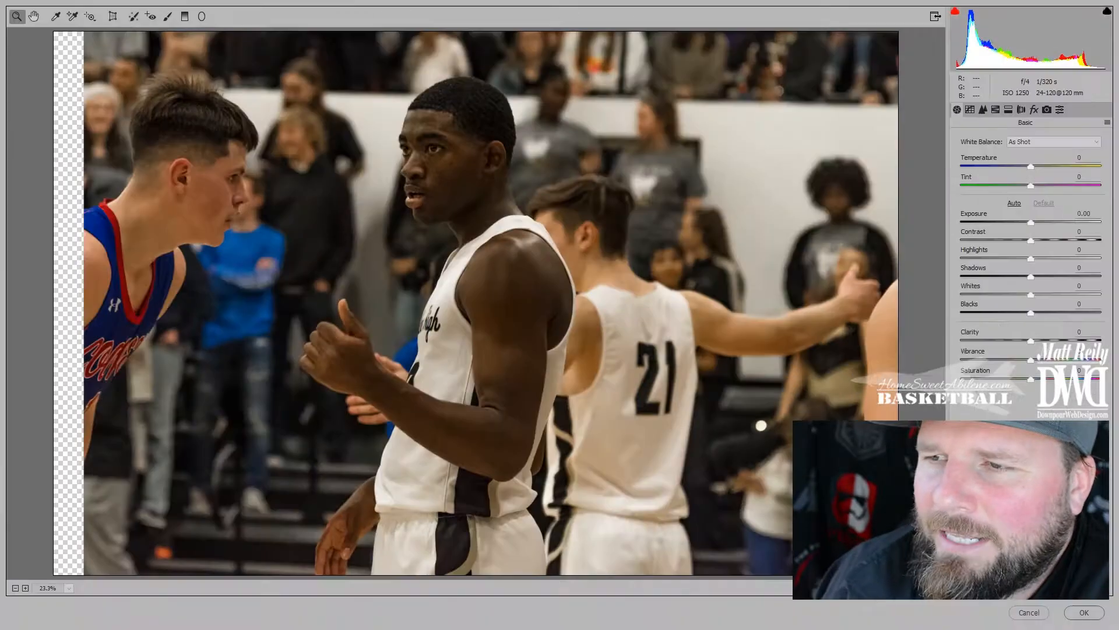
{"action": "left_click_drag", "start_coordinate": [1031, 341], "coordinate": [1096, 341]}
{"action": "left_click_drag", "start_coordinate": [1031, 277], "coordinate": [1088, 277]}
Set noise reduction: Luminance 92, Detail 100, Contrast 100; Color 90, Detail 99, Smoothness 100
{"action": "left_click", "coordinate": [983, 109]}
{"action": "left_click_drag", "start_coordinate": [961, 254], "coordinate": [1089, 254]}
{"action": "left_click_drag", "start_coordinate": [1031, 273], "coordinate": [1101, 273]}
{"action": "left_click_drag", "start_coordinate": [961, 293], "coordinate": [1100, 293]}
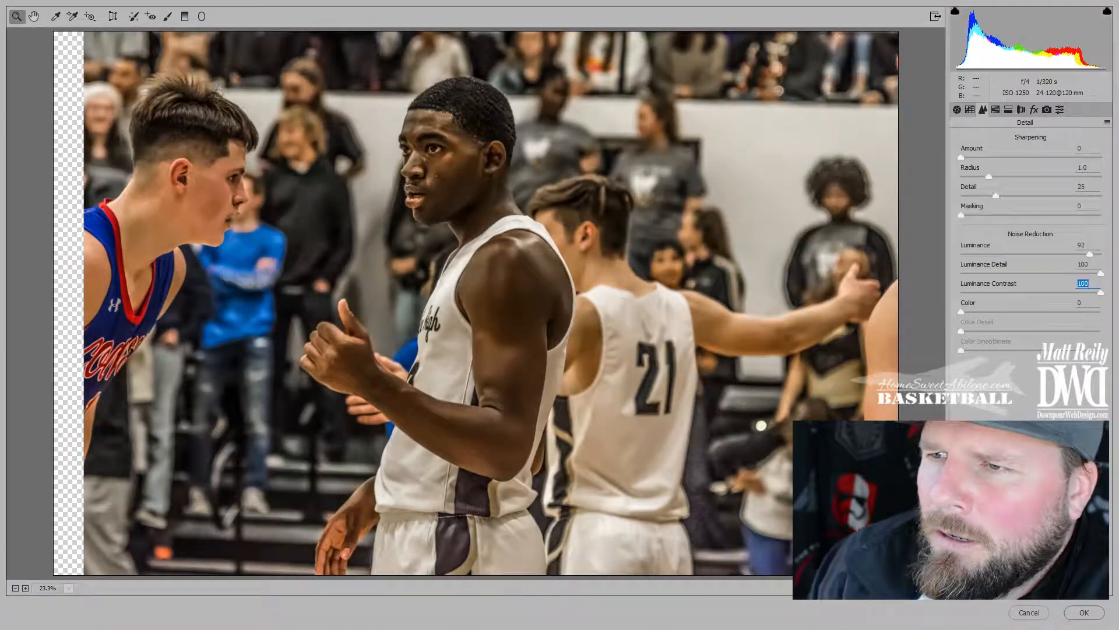
{"action": "left_click_drag", "start_coordinate": [960, 312], "coordinate": [1086, 311]}
{"action": "left_click_drag", "start_coordinate": [1031, 331], "coordinate": [1099, 331]}
{"action": "left_click_drag", "start_coordinate": [1031, 350], "coordinate": [1100, 350]}
Increase sharpening Amount and Detail, checking the face, then apply the Camera Raw filter
{"action": "left_click_drag", "start_coordinate": [961, 157], "coordinate": [1054, 157]}
{"action": "left_click_drag", "start_coordinate": [996, 196], "coordinate": [1049, 196]}
{"action": "left_click", "coordinate": [451, 204]}
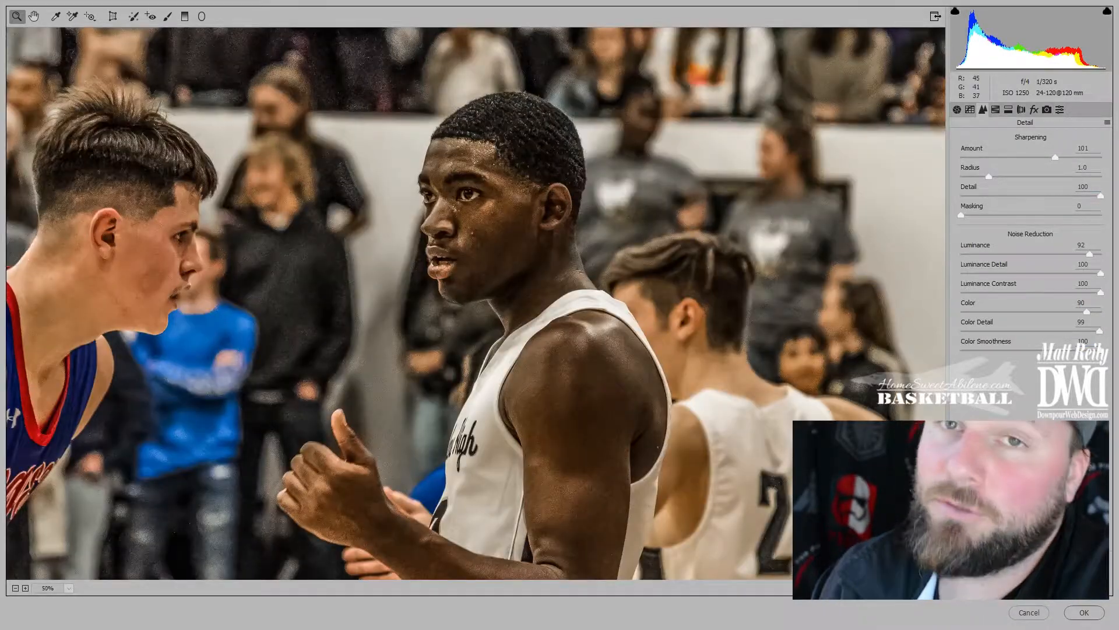
{"action": "left_click", "coordinate": [493, 198]}
{"action": "left_click_drag", "start_coordinate": [960, 215], "coordinate": [1067, 215]}
{"action": "left_click", "coordinate": [1084, 612]}
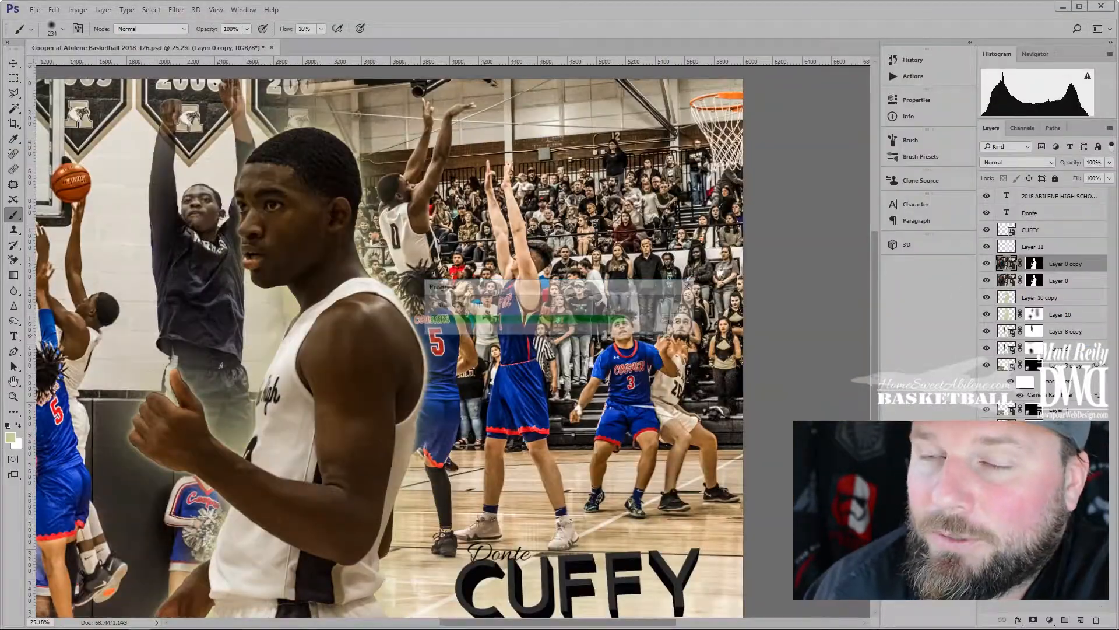
Convert the filtered copy to a smart object and add a layer mask
{"action": "scroll", "coordinate": [453, 341], "scroll_direction": "down", "scroll_amount": 3}
{"action": "scroll", "coordinate": [453, 341], "scroll_direction": "up", "scroll_amount": 2}
{"action": "right_click", "coordinate": [1053, 264]}
{"action": "left_click", "coordinate": [942, 178]}
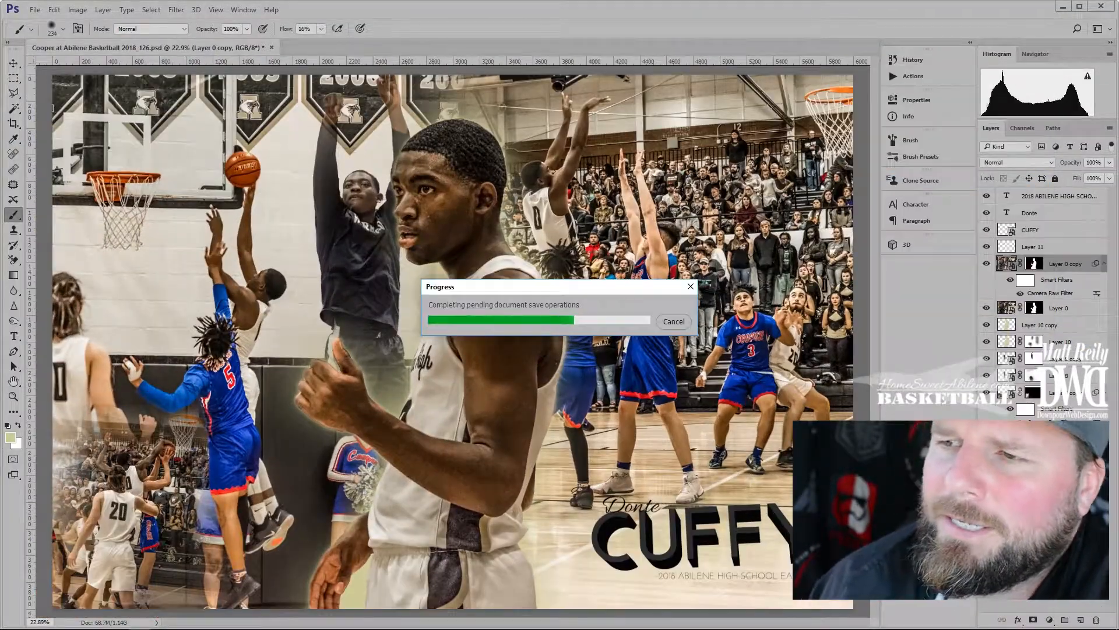
{"action": "left_click", "coordinate": [1032, 619]}
{"action": "scroll", "coordinate": [360, 216], "scroll_direction": "up", "scroll_amount": 8}
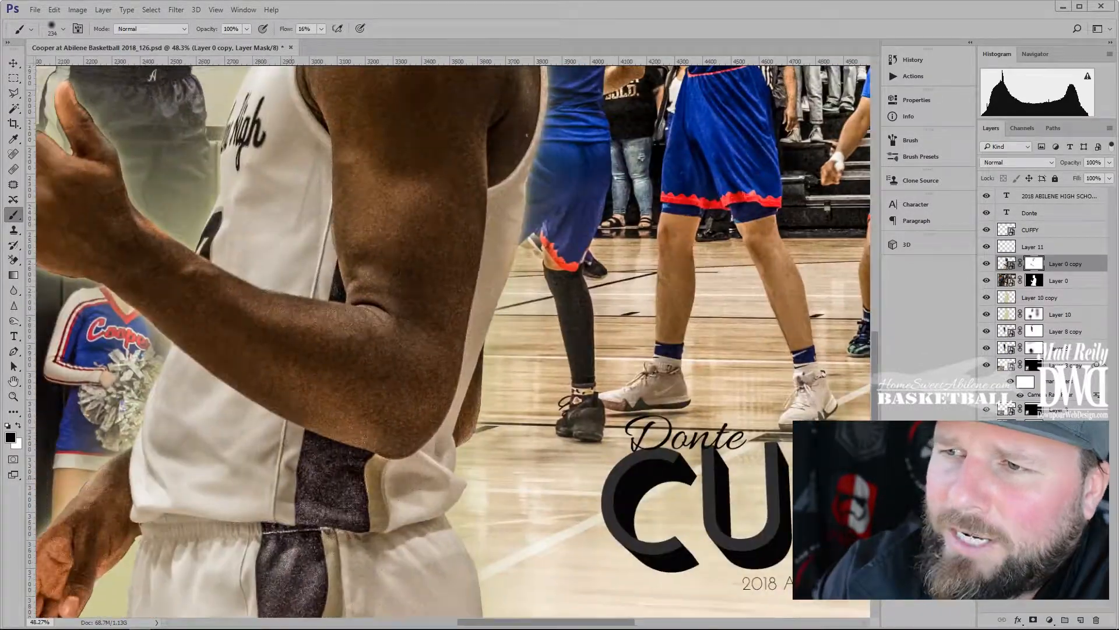
Paint out the effect on the jersey and shorts stripes, forearm, hand and fingers
{"action": "mouse_move", "coordinate": [311, 487]}
{"action": "left_mouse_down"}
{"action": "mouse_move", "coordinate": [359, 509]}
{"action": "mouse_move", "coordinate": [304, 553]}
{"action": "mouse_move", "coordinate": [305, 589]}
{"action": "mouse_move", "coordinate": [267, 462]}
{"action": "left_mouse_up"}
{"action": "left_click_drag", "start_coordinate": [250, 509], "coordinate": [423, 490]}
{"action": "mouse_move", "coordinate": [216, 347]}
{"action": "left_mouse_down"}
{"action": "mouse_move", "coordinate": [153, 417]}
{"action": "mouse_move", "coordinate": [145, 478]}
{"action": "mouse_move", "coordinate": [219, 416]}
{"action": "left_mouse_up"}
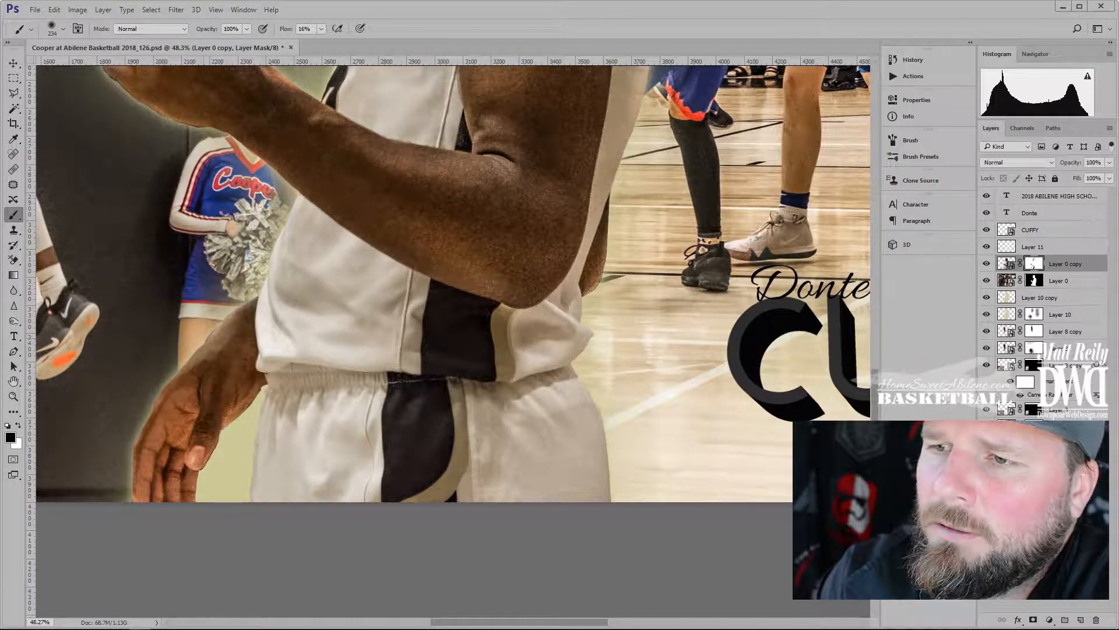
{"action": "mouse_move", "coordinate": [449, 263]}
{"action": "left_mouse_down"}
{"action": "mouse_move", "coordinate": [496, 280]}
{"action": "mouse_move", "coordinate": [560, 240]}
{"action": "mouse_move", "coordinate": [439, 455]}
{"action": "mouse_move", "coordinate": [439, 433]}
{"action": "left_mouse_up"}
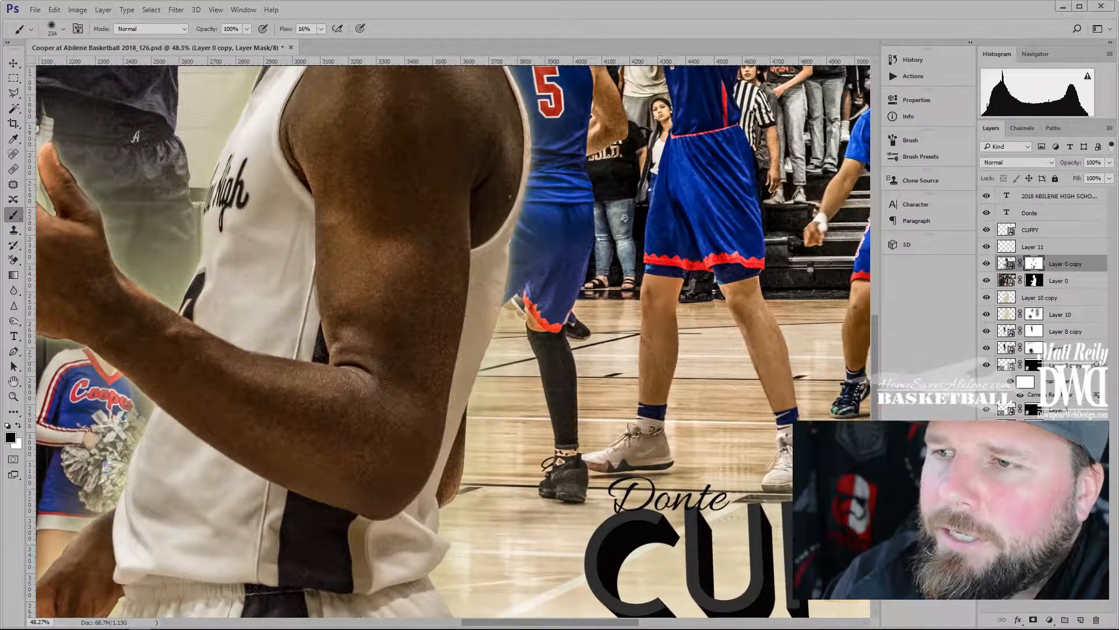
With the copy's mask targeted and default colours, hide the effect on the forehead and temple
{"action": "left_click_drag", "start_coordinate": [450, 350], "coordinate": [408, 496]}
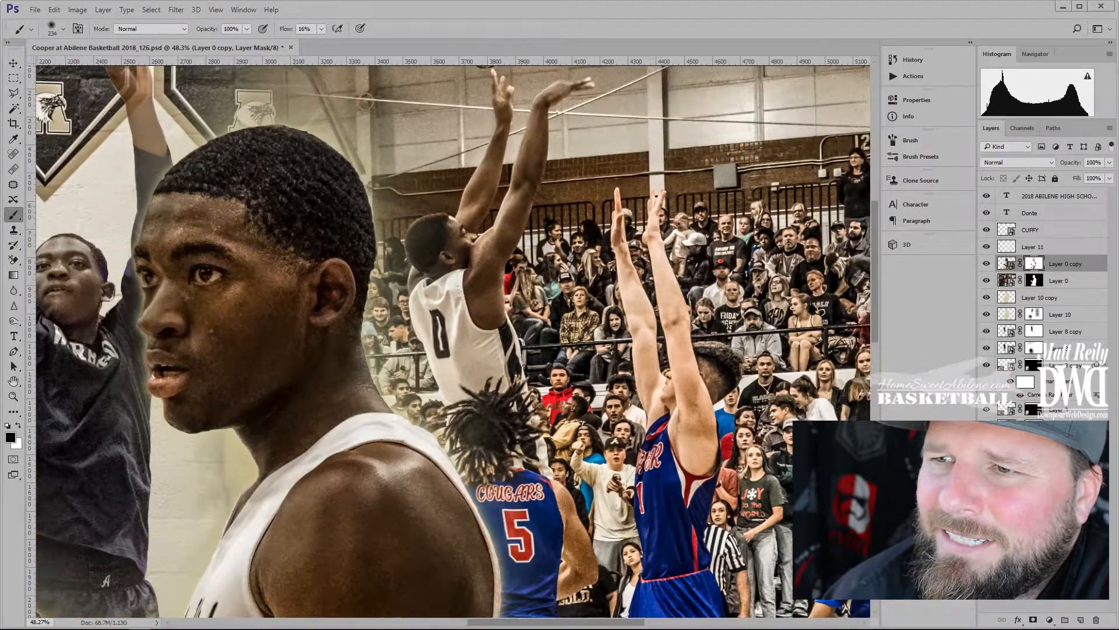
{"action": "key", "text": "ctrl+minus"}
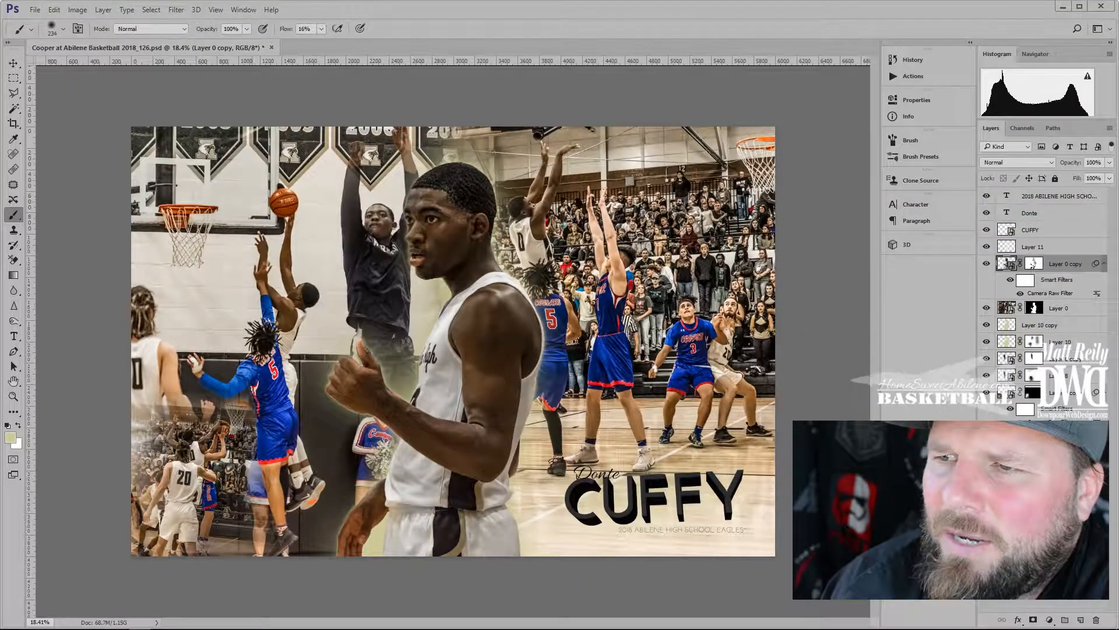
{"action": "scroll", "coordinate": [481, 431], "scroll_direction": "up", "scroll_amount": 8}
{"action": "left_click_drag", "start_coordinate": [481, 432], "coordinate": [450, 229]}
{"action": "left_click", "coordinate": [1033, 263]}
{"action": "key", "text": "d"}
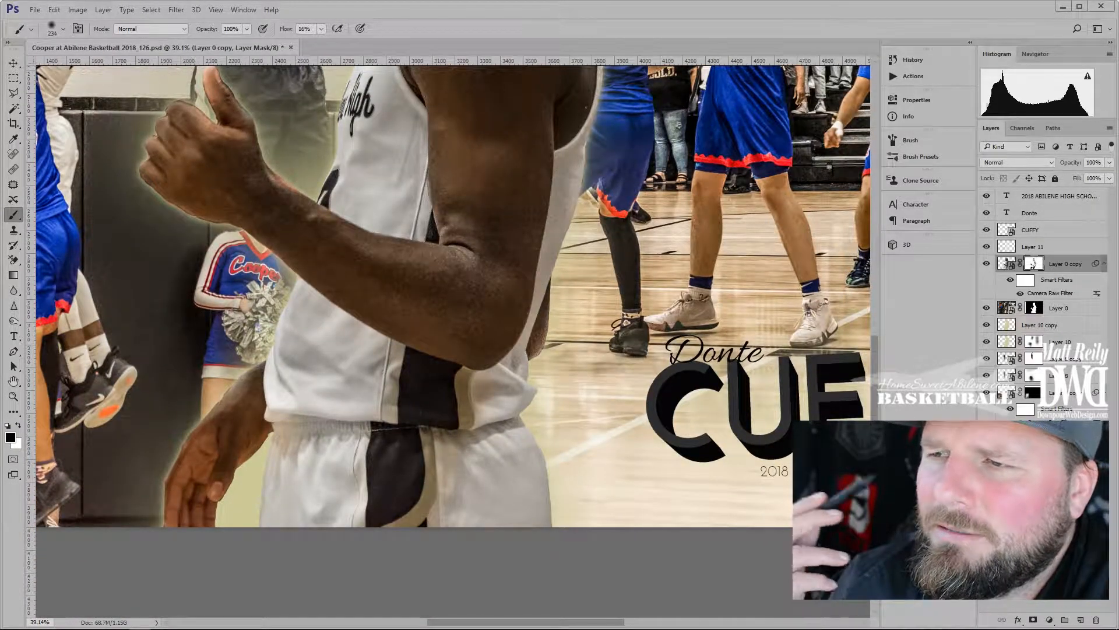
{"action": "scroll", "coordinate": [453, 341], "scroll_direction": "down", "scroll_amount": 8}
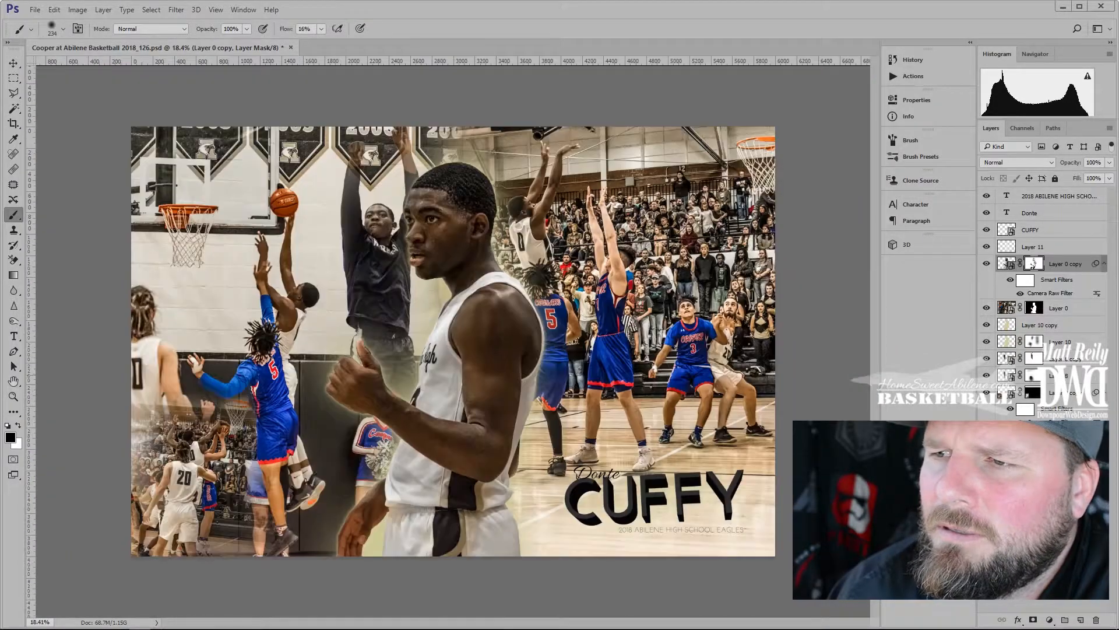
{"action": "scroll", "coordinate": [441, 239], "scroll_direction": "up", "scroll_amount": 6}
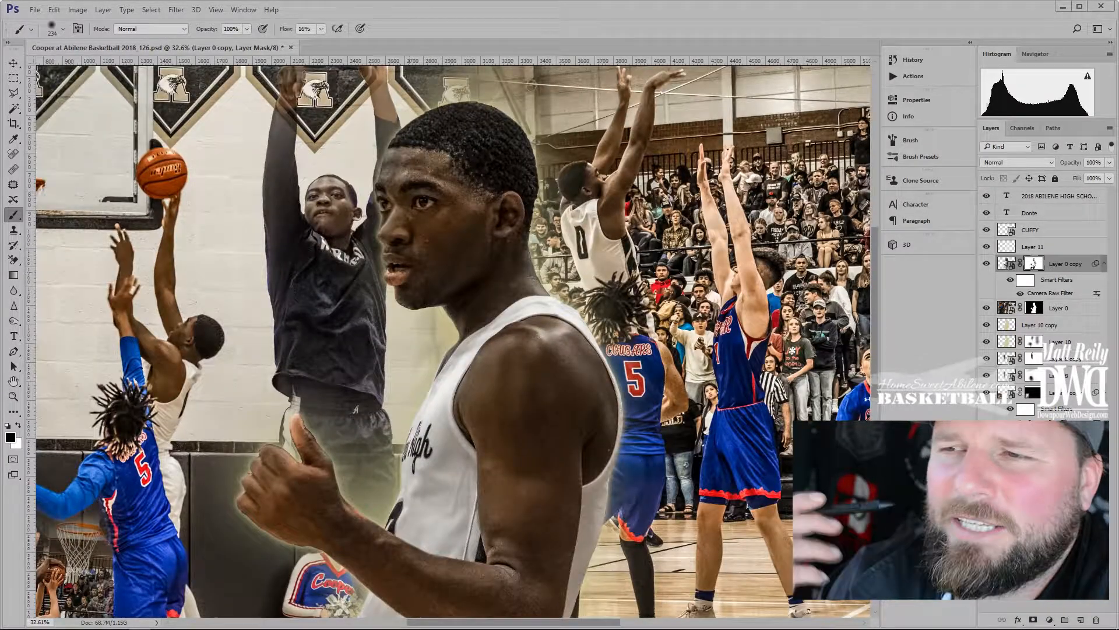
{"action": "mouse_move", "coordinate": [464, 187]}
{"action": "left_mouse_down"}
{"action": "mouse_move", "coordinate": [412, 176]}
{"action": "mouse_move", "coordinate": [436, 181]}
{"action": "mouse_move", "coordinate": [447, 146]}
{"action": "left_mouse_up"}
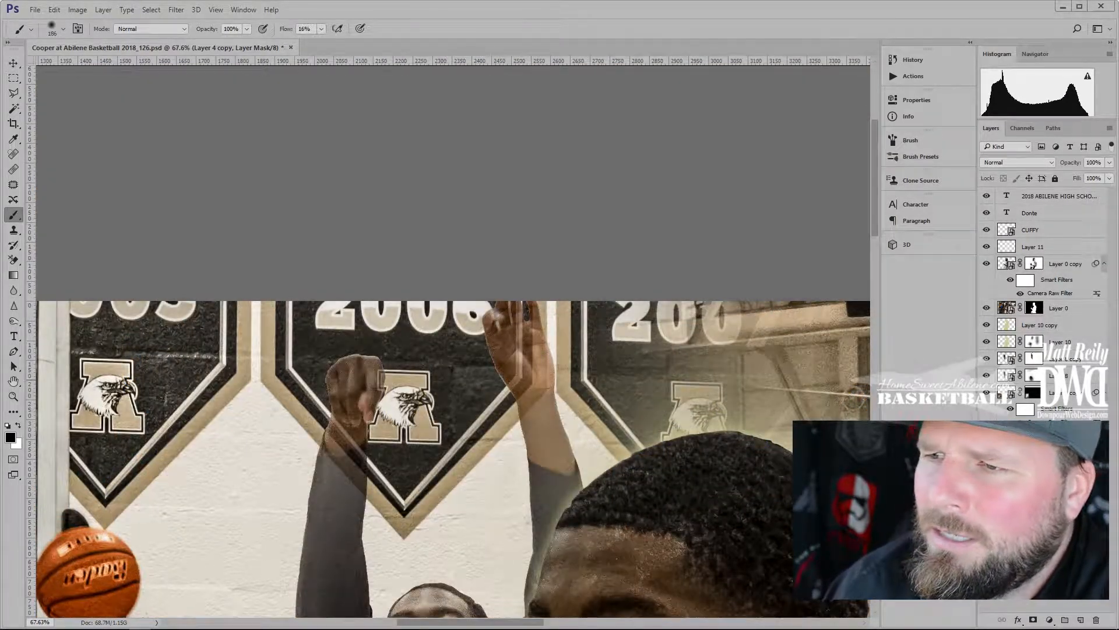
Begin Save As for the collage and clear the old file name
{"action": "left_click_drag", "start_coordinate": [187, 377], "coordinate": [409, 298]}
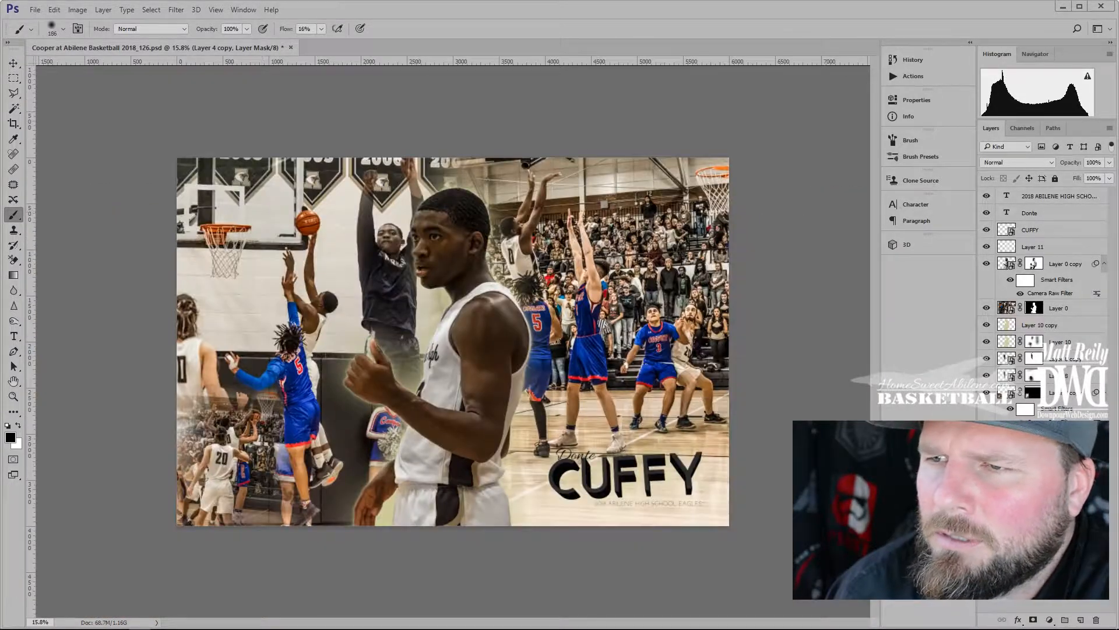
{"action": "key", "text": "ctrl+shift+s"}
{"action": "key", "text": "End"}
{"action": "key", "text": "BackSpace"}
{"action": "key", "text": "BackSpace"}
{"action": "key", "text": "BackSpace"}
{"action": "key", "text": "BackSpace"}
{"action": "key", "text": "BackSpace"}
{"action": "key", "text": "BackSpace"}
{"action": "key", "text": "BackSpace"}
{"action": "key", "text": "BackSpace"}
{"action": "key", "text": "BackSpace"}
{"action": "key", "text": "BackSpace"}
{"action": "key", "text": "BackSpace"}
{"action": "key", "text": "BackSpace"}
{"action": "key", "text": "BackSpace"}
{"action": "key", "text": "BackSpace"}
{"action": "key", "text": "BackSpace"}
{"action": "key", "text": "BackSpace"}
{"action": "key", "text": "BackSpace"}
{"action": "key", "text": "BackSpace"}
{"action": "key", "text": "BackSpace"}
{"action": "key", "text": "BackSpace"}
{"action": "key", "text": "Return"}
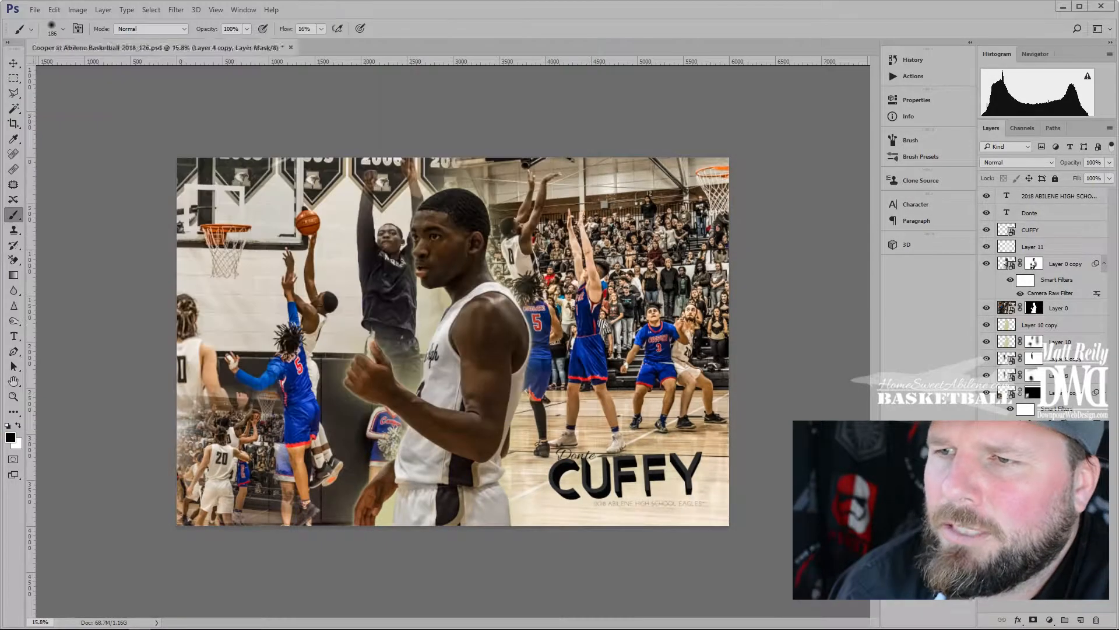